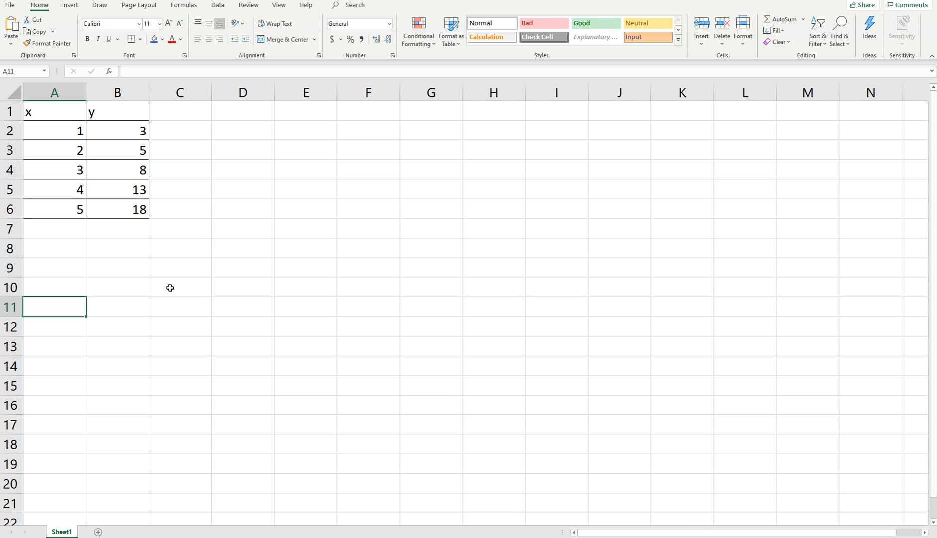
Enter "Hi Class" in cell A10.
{"action": "left_click", "coordinate": [65, 287]}
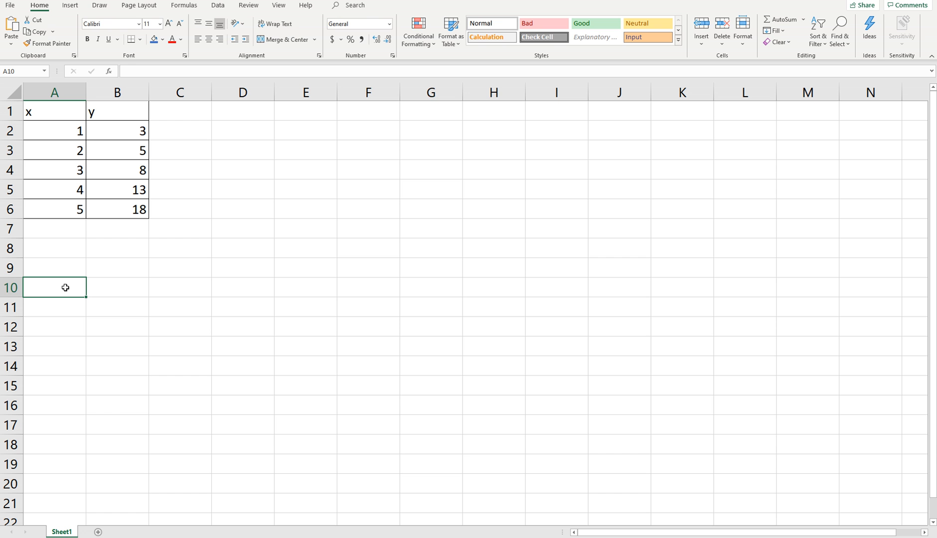
{"action": "type", "text": "Hi Class"}
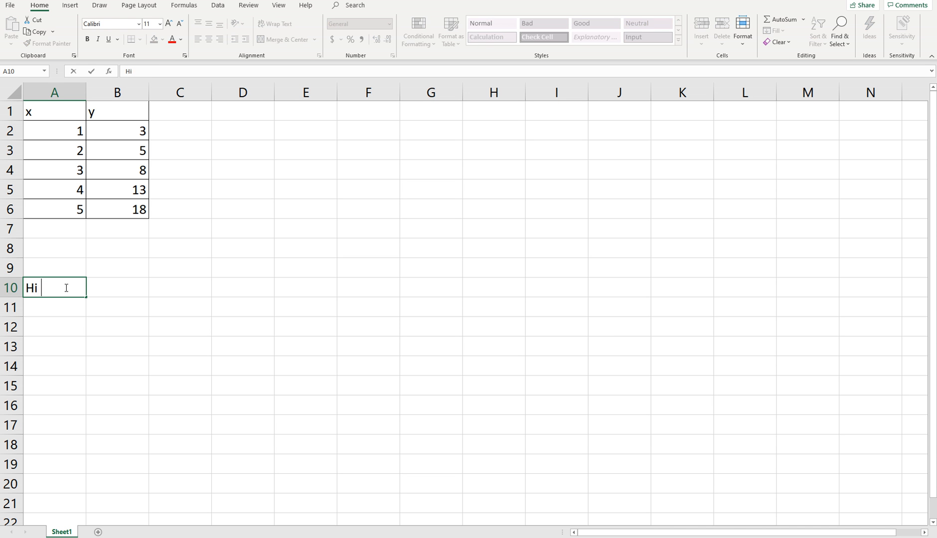
{"action": "key", "text": "Return"}
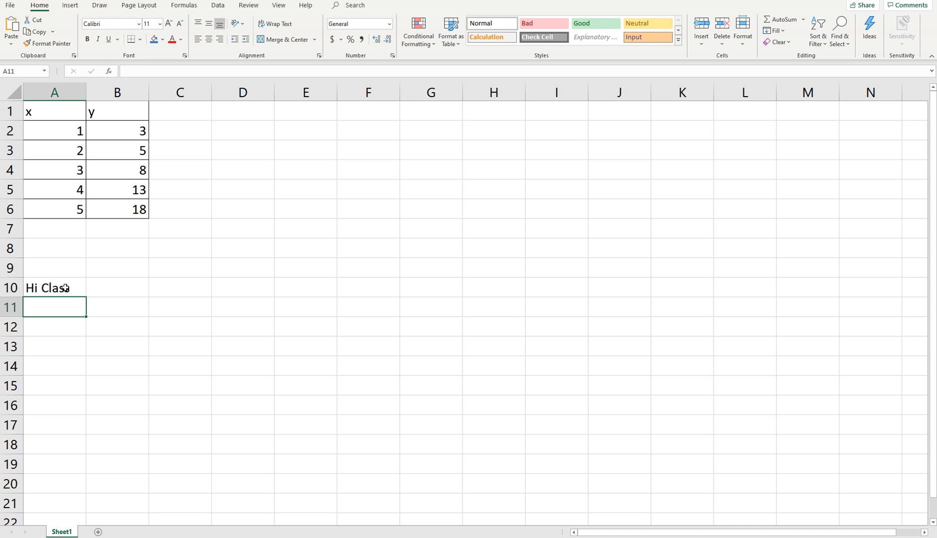
Clear the text from cell A10.
{"action": "left_click", "coordinate": [61, 288]}
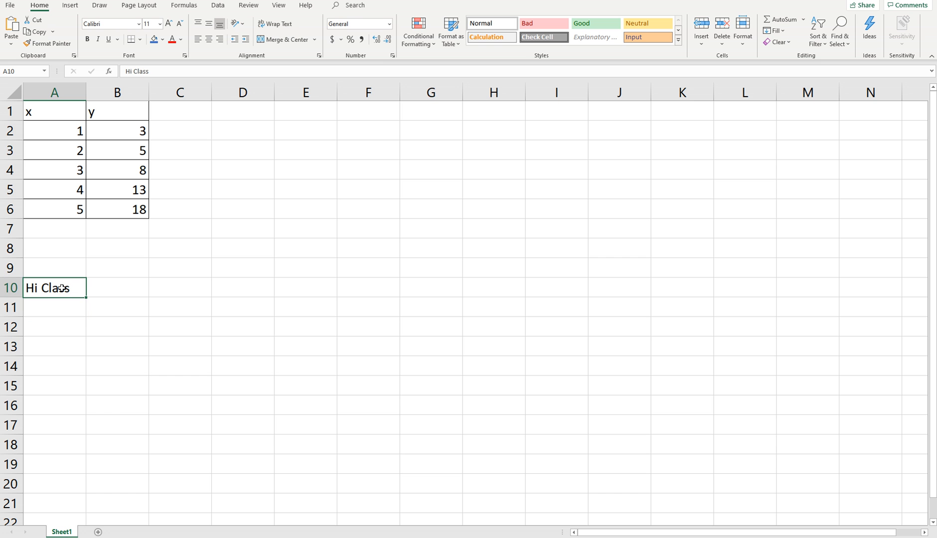
{"action": "key", "text": "Delete"}
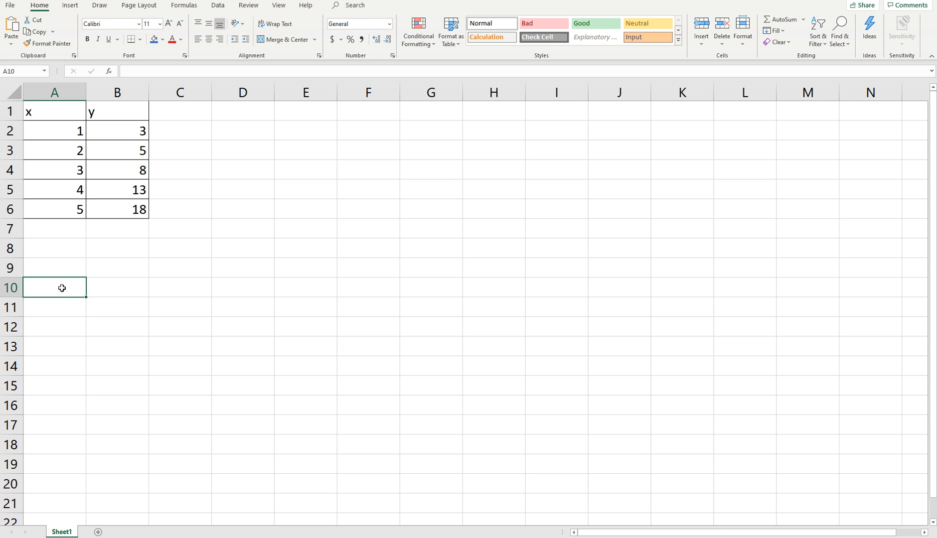
{"action": "left_click", "coordinate": [152, 314]}
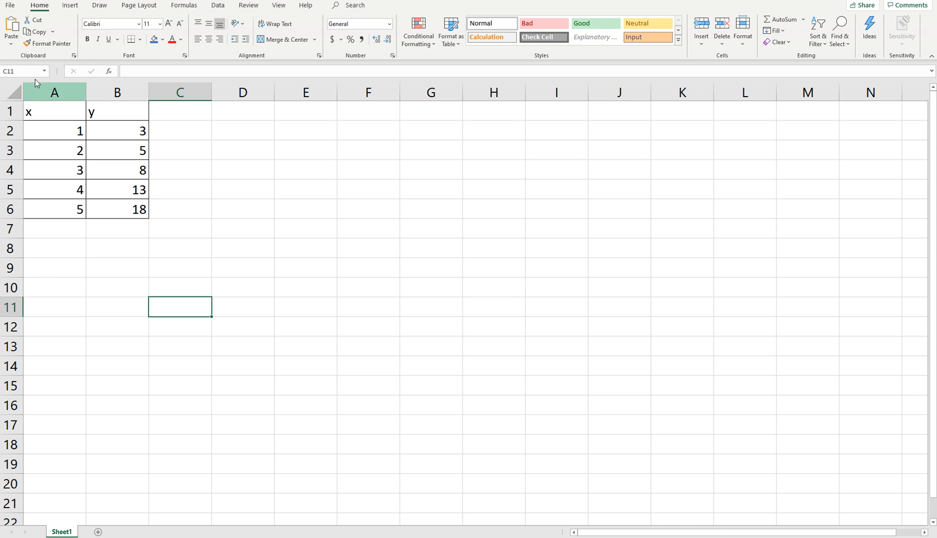
{"action": "left_click", "coordinate": [54, 110]}
{"action": "left_click", "coordinate": [108, 112]}
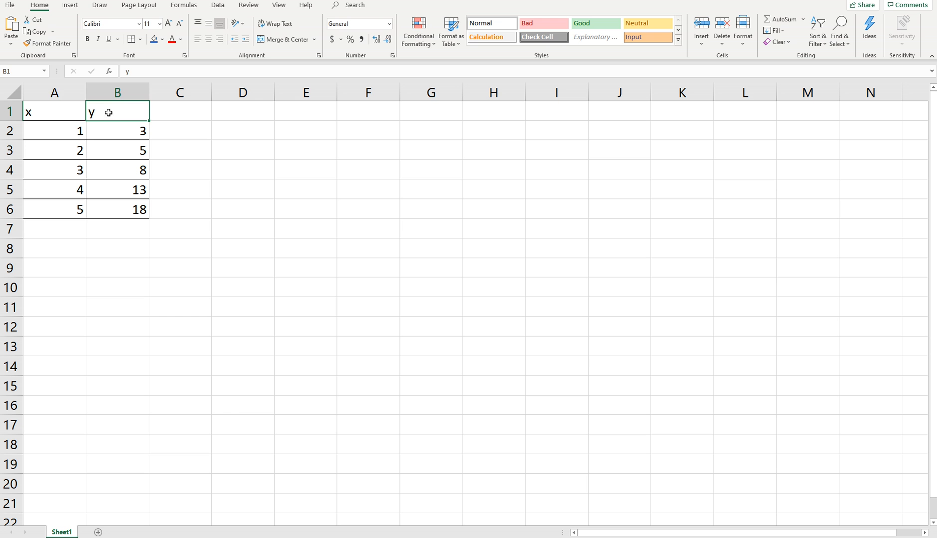
{"action": "left_click", "coordinate": [56, 112]}
{"action": "left_click", "coordinate": [112, 114]}
{"action": "left_click", "coordinate": [66, 110]}
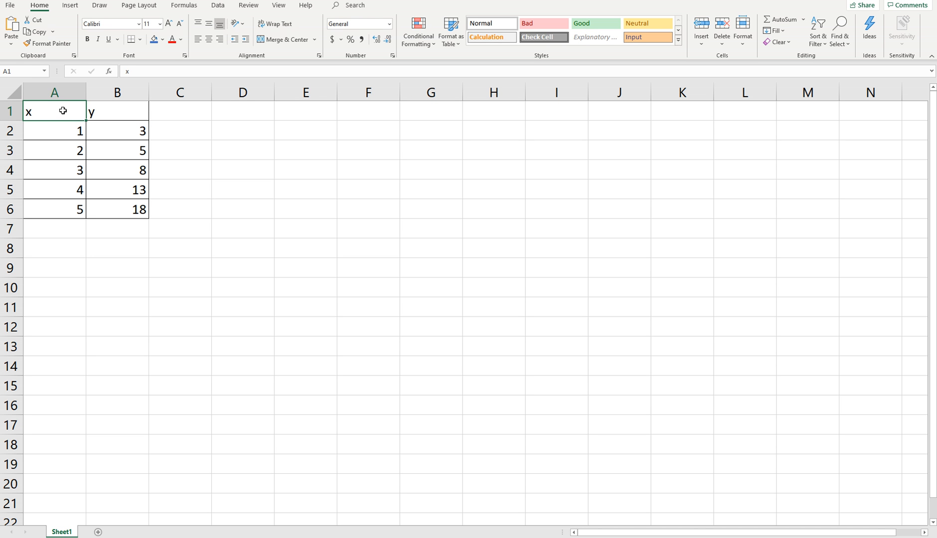
{"action": "left_click_drag", "start_coordinate": [59, 130], "coordinate": [111, 210]}
{"action": "left_click", "coordinate": [105, 248]}
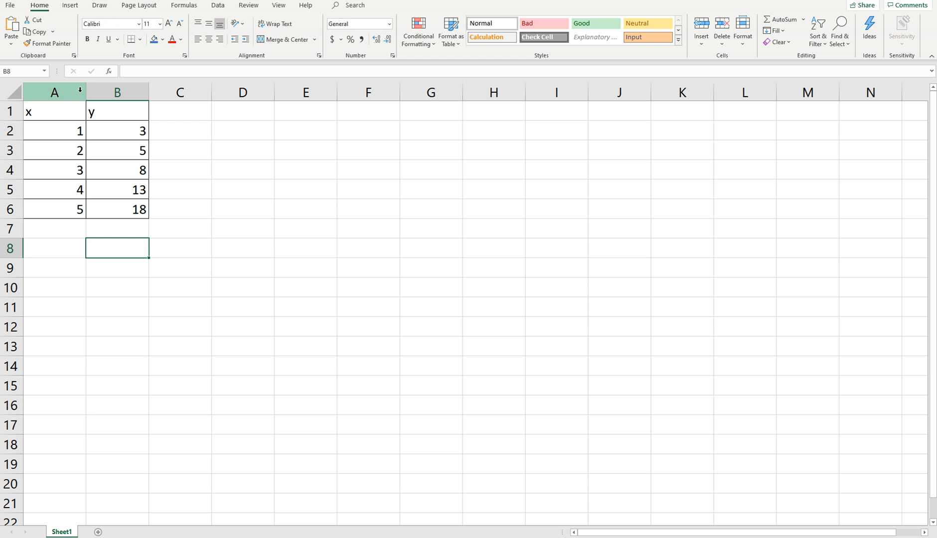
Narrow column A slightly by moving its border with column B.
{"action": "mouse_move", "coordinate": [86, 91]}
{"action": "left_mouse_down"}
{"action": "mouse_move", "coordinate": [73, 90]}
{"action": "mouse_move", "coordinate": [105, 96]}
{"action": "mouse_move", "coordinate": [80, 92]}
{"action": "left_mouse_up"}
{"action": "mouse_move", "coordinate": [13, 122]}
{"action": "left_mouse_down"}
{"action": "mouse_move", "coordinate": [10, 142]}
{"action": "mouse_move", "coordinate": [6, 120]}
{"action": "left_mouse_up"}
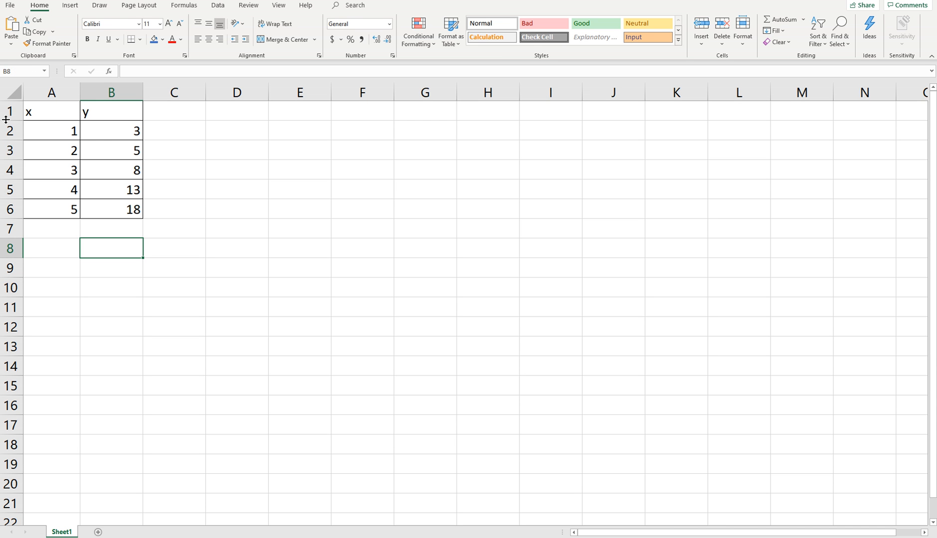
Delete column B with the y values, and undo the deletion.
{"action": "right_click", "coordinate": [111, 91]}
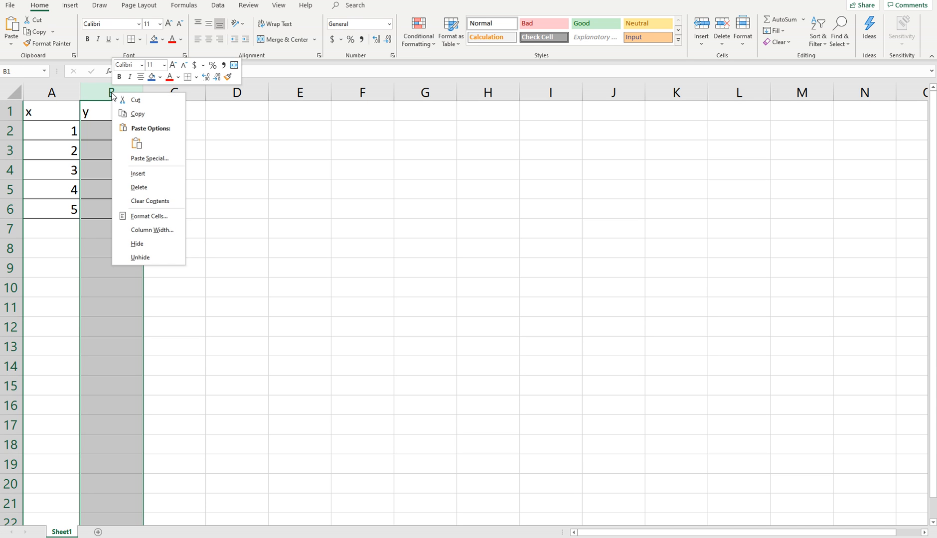
{"action": "left_click", "coordinate": [139, 188]}
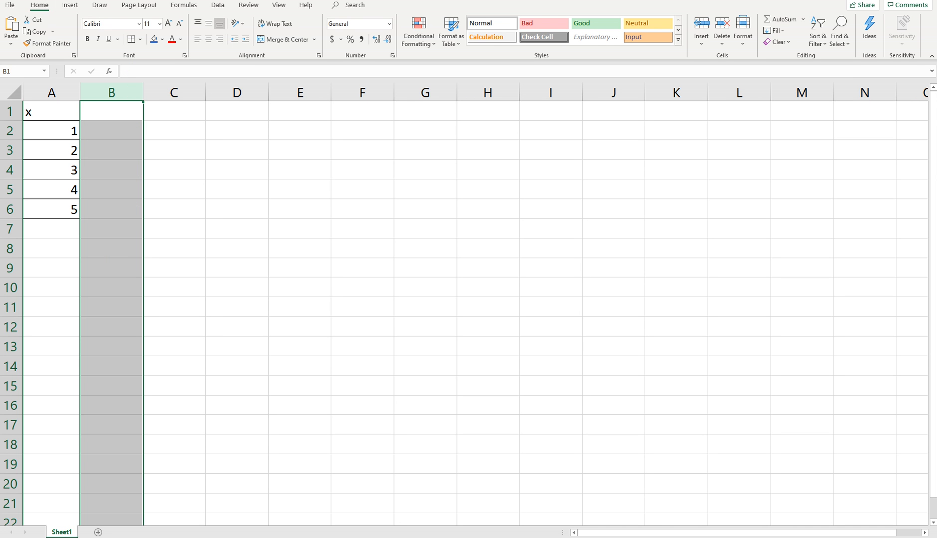
{"action": "key", "text": "ctrl+z"}
Delete row 2 from the sheet, and undo the deletion.
{"action": "right_click", "coordinate": [15, 131]}
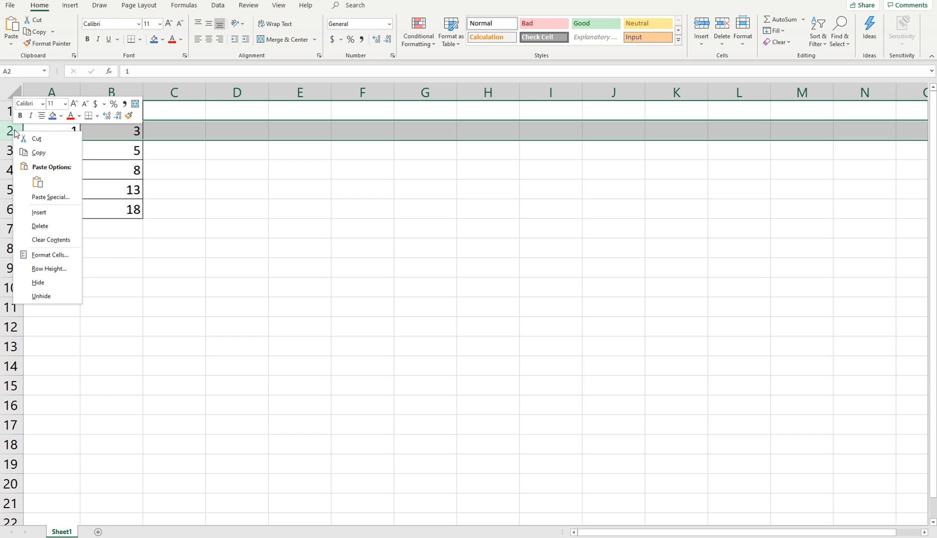
{"action": "left_click", "coordinate": [40, 225]}
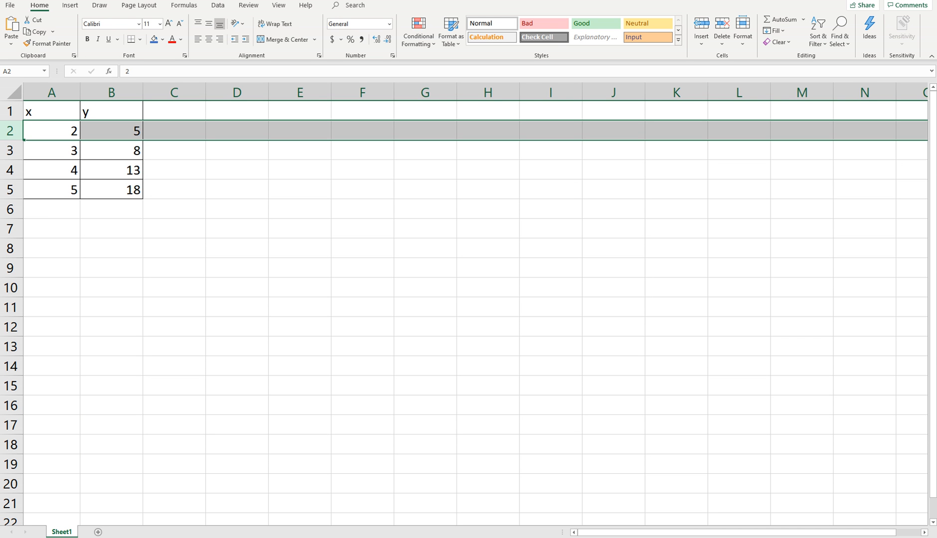
{"action": "key", "text": "ctrl+z"}
{"action": "left_click", "coordinate": [154, 280]}
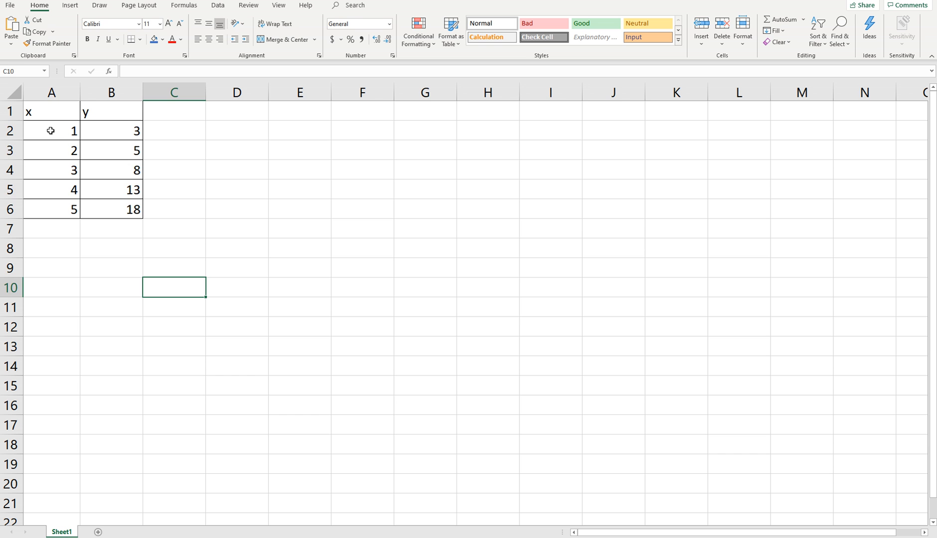
Insert a markers-only Scatter chart from the x and y values in A2:B6.
{"action": "left_click_drag", "start_coordinate": [50, 130], "coordinate": [109, 211]}
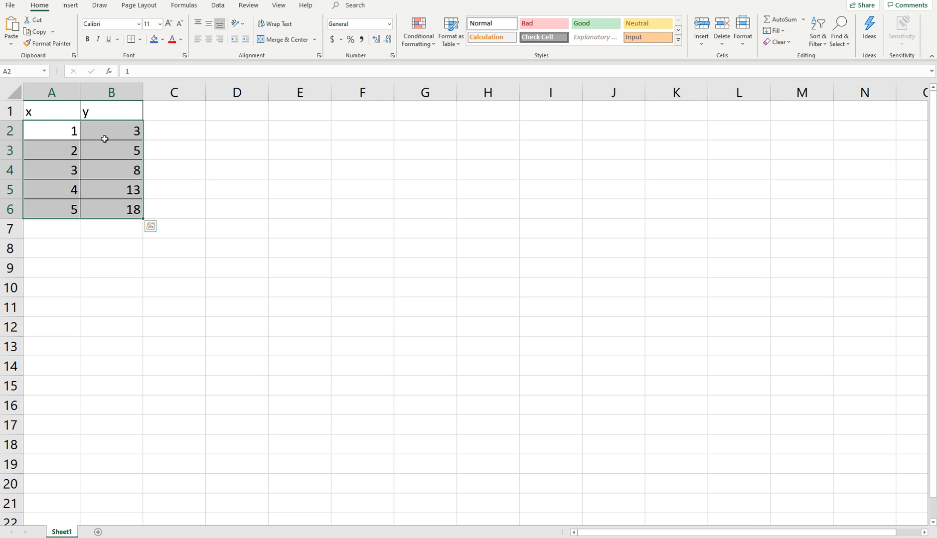
{"action": "left_click", "coordinate": [70, 7]}
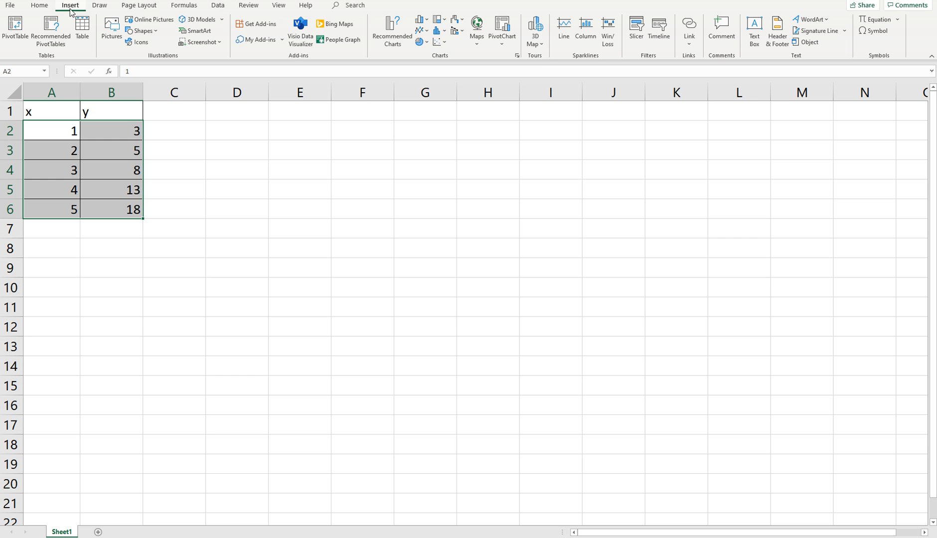
{"action": "left_click", "coordinate": [446, 46]}
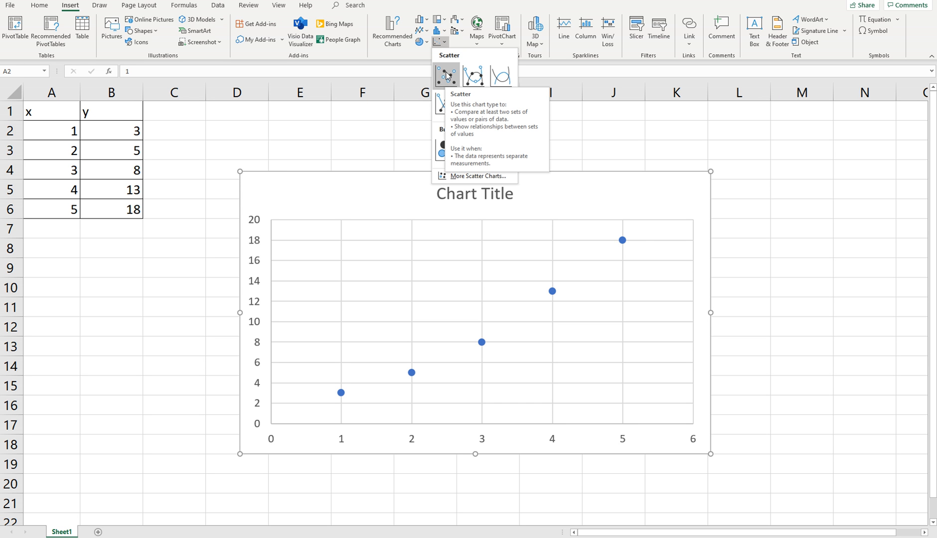
{"action": "left_click", "coordinate": [303, 122]}
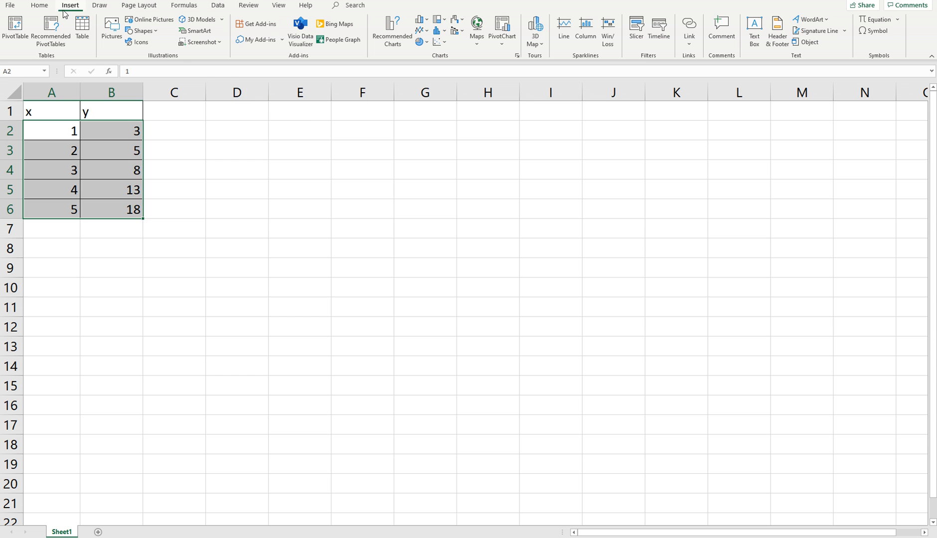
{"action": "left_click", "coordinate": [169, 206]}
{"action": "left_click_drag", "start_coordinate": [59, 130], "coordinate": [106, 208]}
{"action": "left_click", "coordinate": [439, 43]}
{"action": "left_click", "coordinate": [445, 76]}
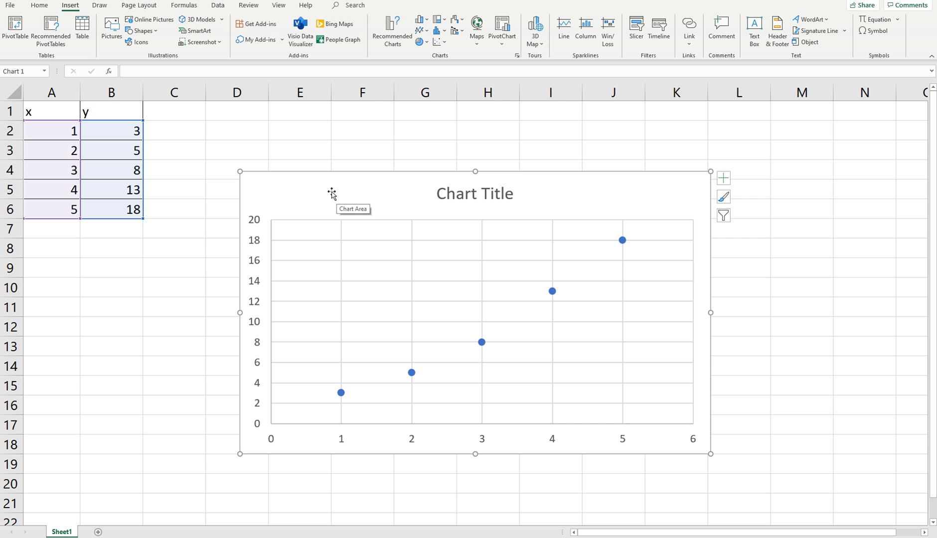
Change the scatter chart's title to "Y values vs x values".
{"action": "double_click", "coordinate": [472, 195]}
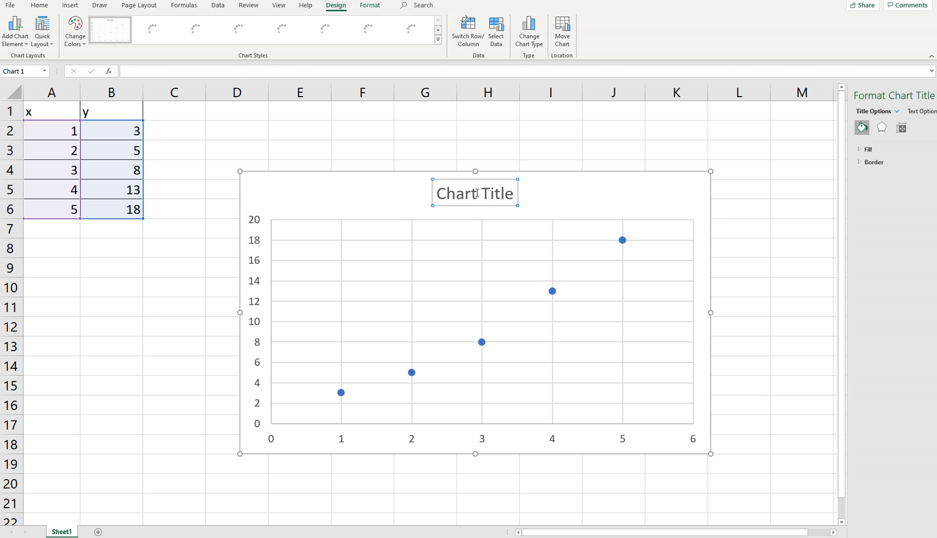
{"action": "left_click", "coordinate": [440, 193]}
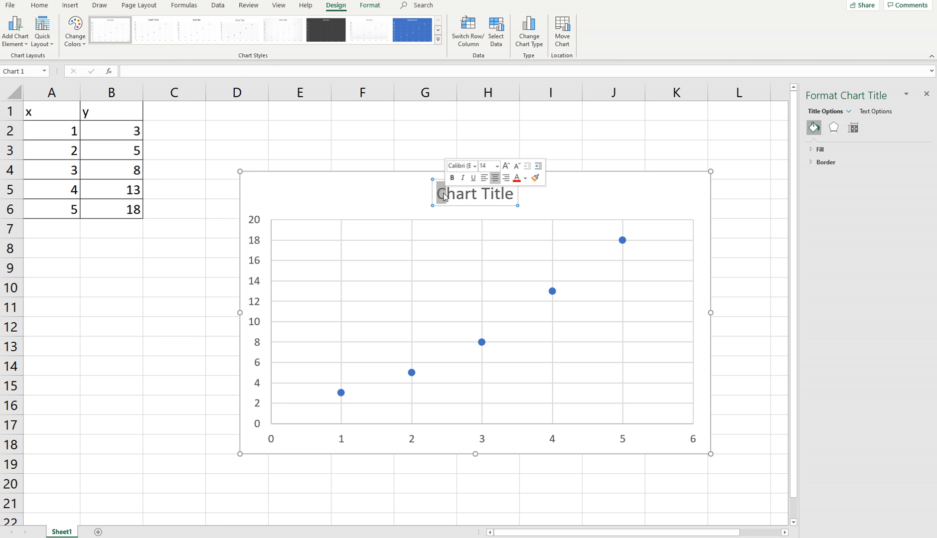
{"action": "left_click_drag", "start_coordinate": [439, 194], "coordinate": [522, 198]}
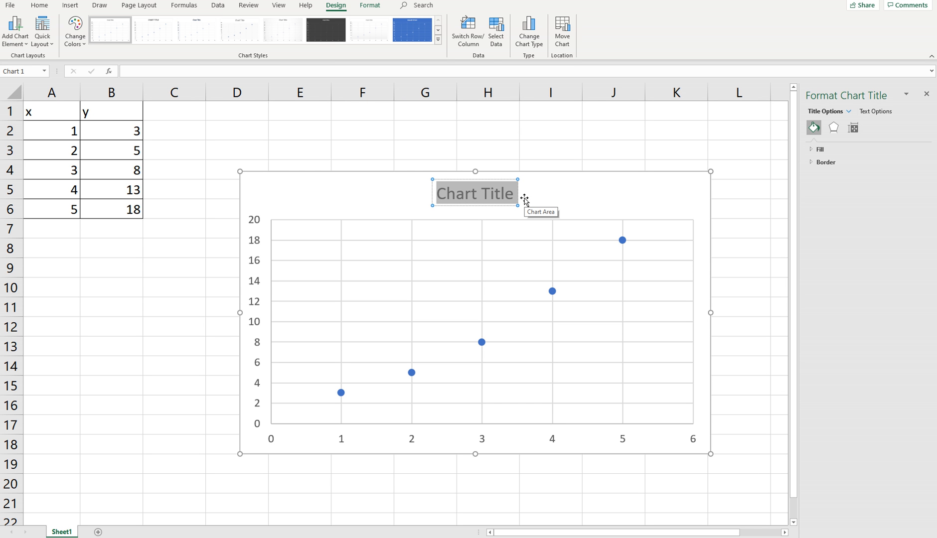
{"action": "type", "text": "Y values vs"}
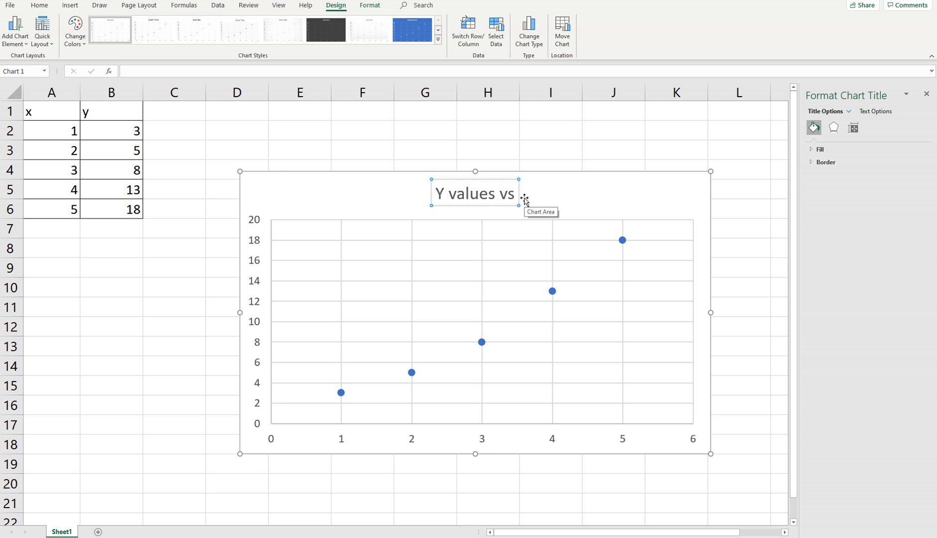
{"action": "type", "text": " x vales"}
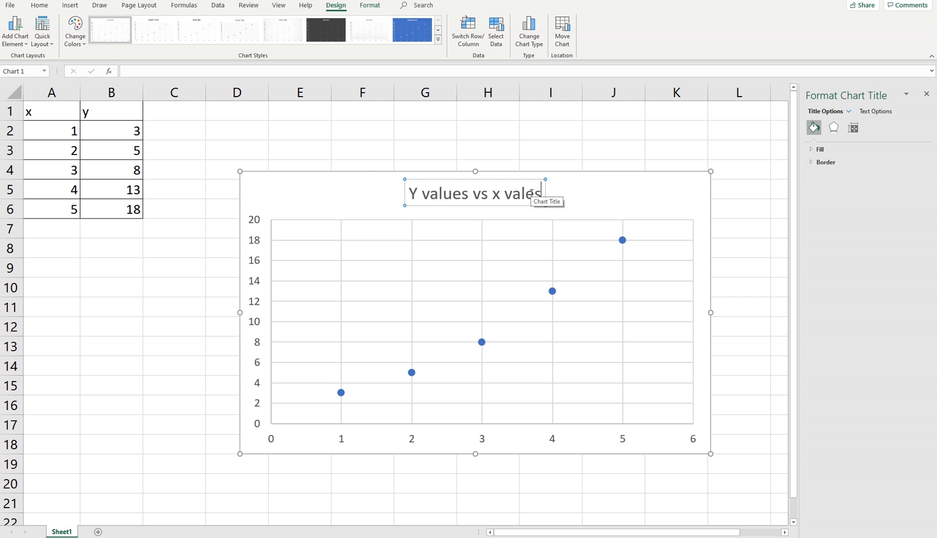
{"action": "key", "text": "BackSpace"}
{"action": "key", "text": "BackSpace"}
{"action": "type", "text": "ues"}
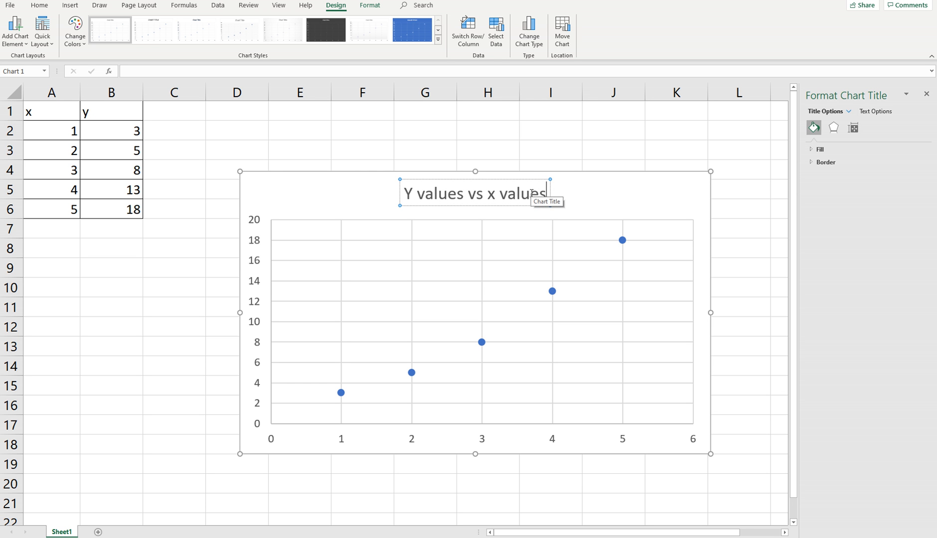
{"action": "left_click", "coordinate": [607, 194]}
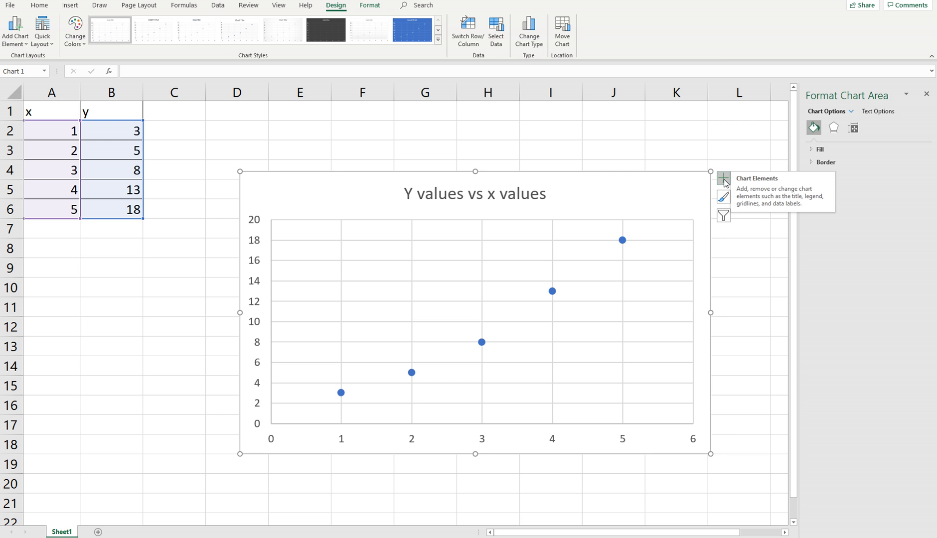
Add Primary Horizontal and Primary Vertical axis titles to the scatter chart.
{"action": "left_click", "coordinate": [641, 130]}
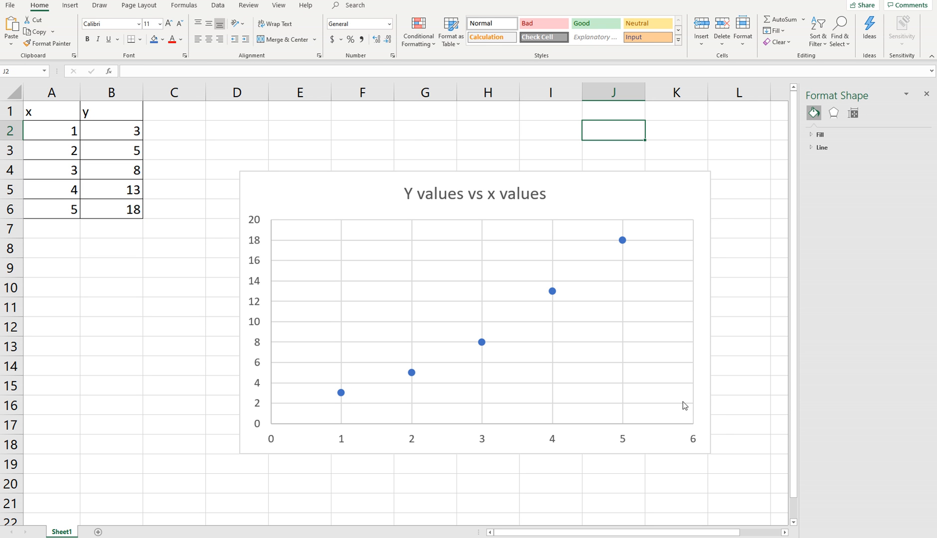
{"action": "left_click", "coordinate": [622, 192]}
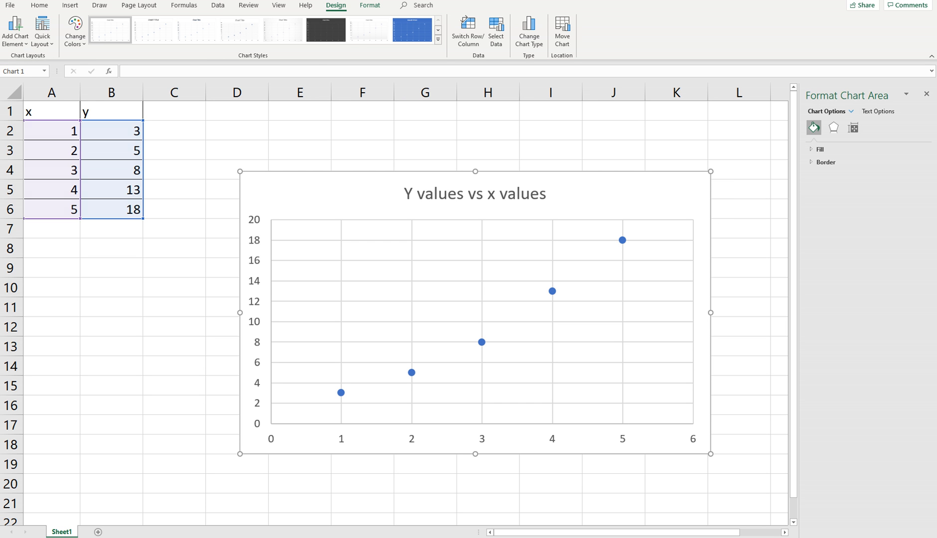
{"action": "left_click", "coordinate": [19, 29]}
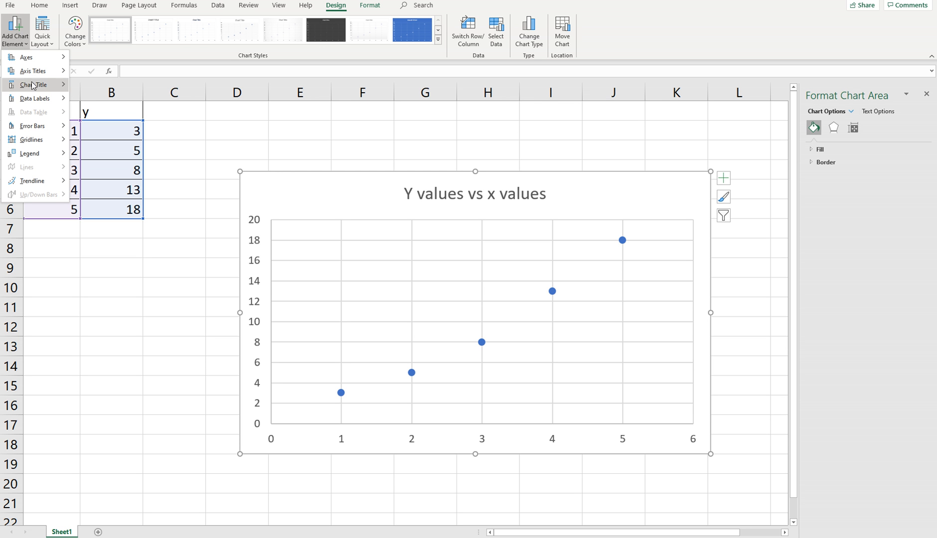
{"action": "mouse_move", "coordinate": [34, 71]}
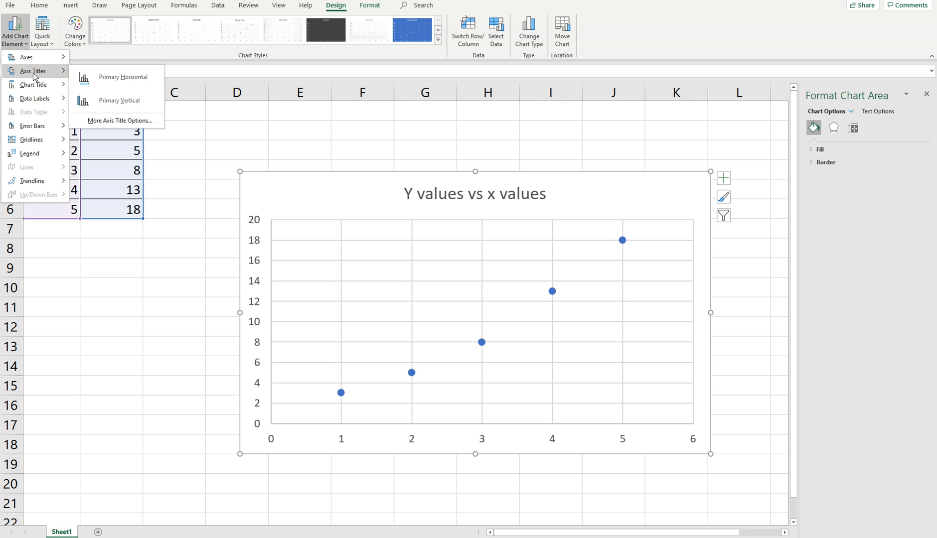
{"action": "left_click", "coordinate": [105, 80]}
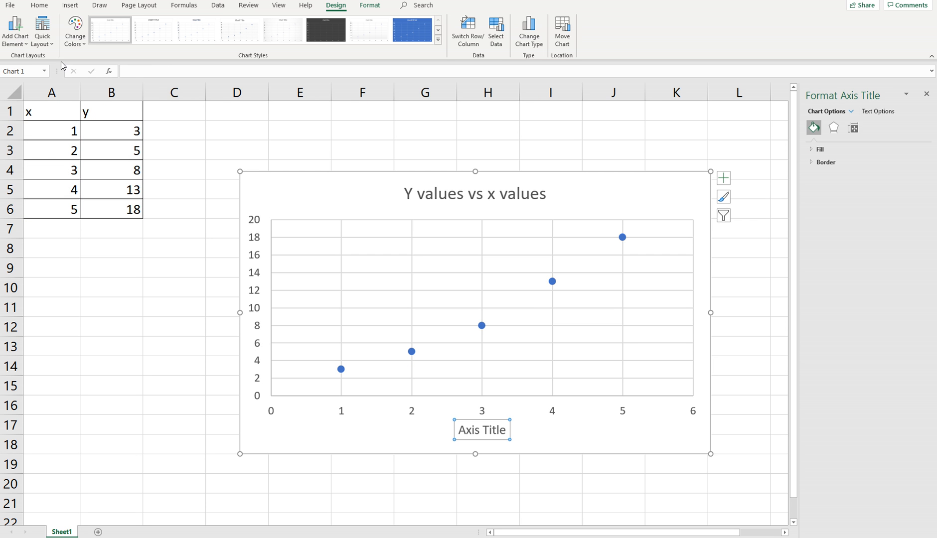
{"action": "left_click", "coordinate": [11, 38]}
{"action": "mouse_move", "coordinate": [35, 71]}
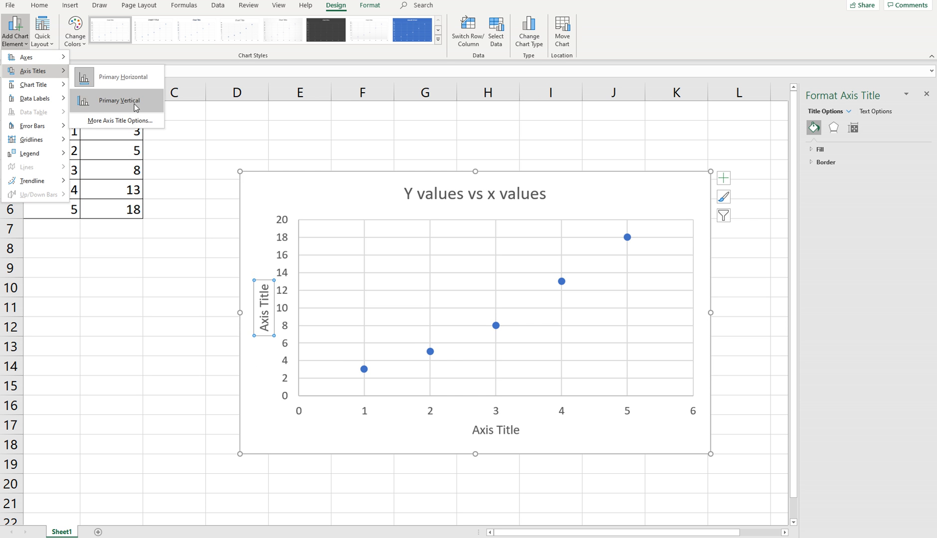
{"action": "left_click", "coordinate": [107, 97]}
{"action": "left_click", "coordinate": [15, 29]}
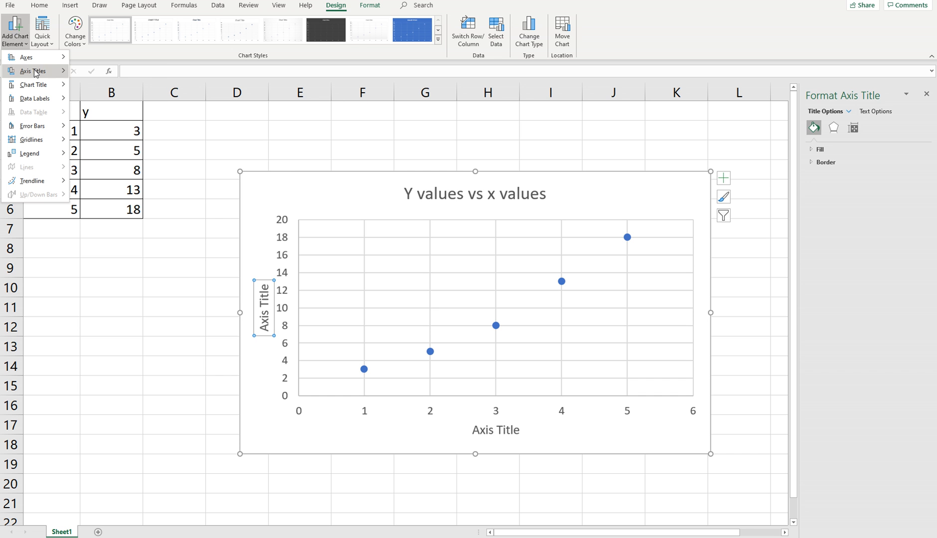
{"action": "mouse_move", "coordinate": [35, 71]}
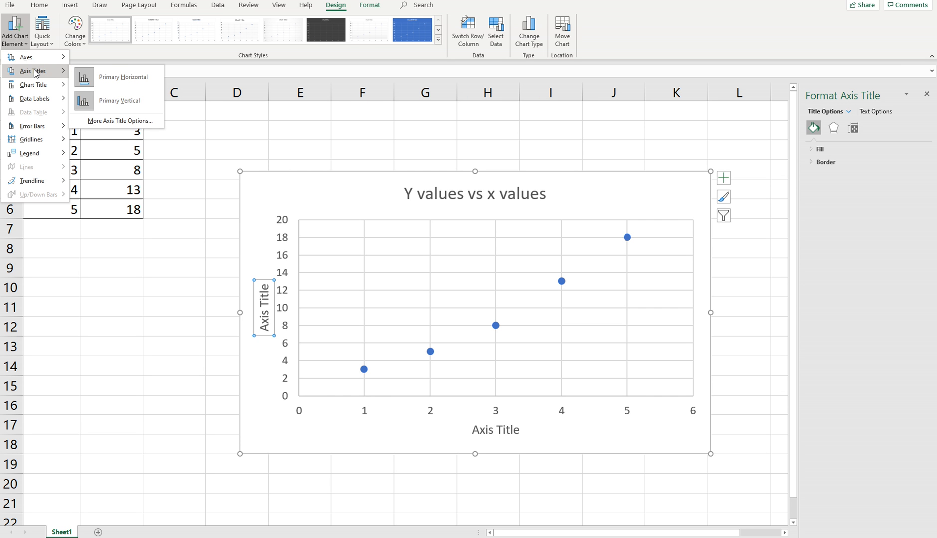
Change the scatter chart's horizontal axis title to "x".
{"action": "mouse_move", "coordinate": [36, 90]}
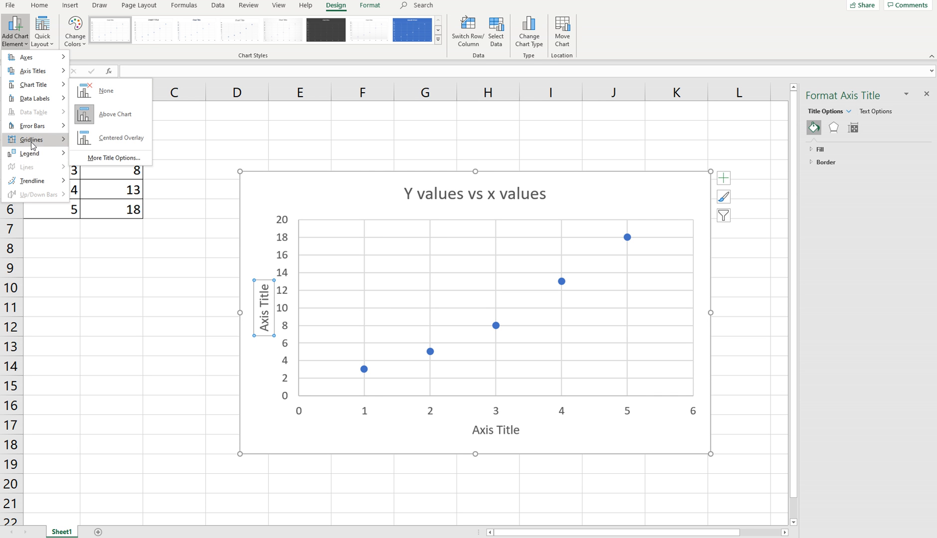
{"action": "left_click", "coordinate": [499, 432]}
{"action": "left_click", "coordinate": [503, 431]}
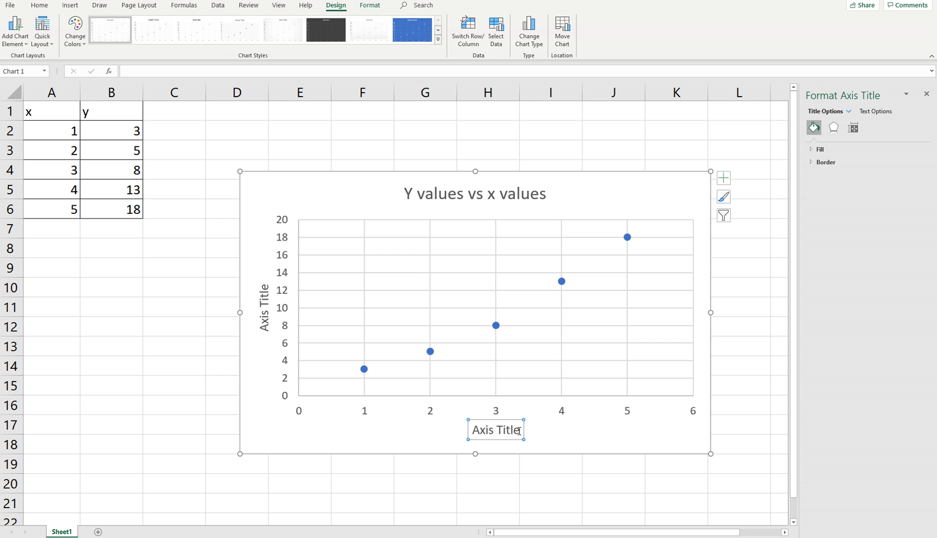
{"action": "left_click_drag", "start_coordinate": [519, 432], "coordinate": [474, 428]}
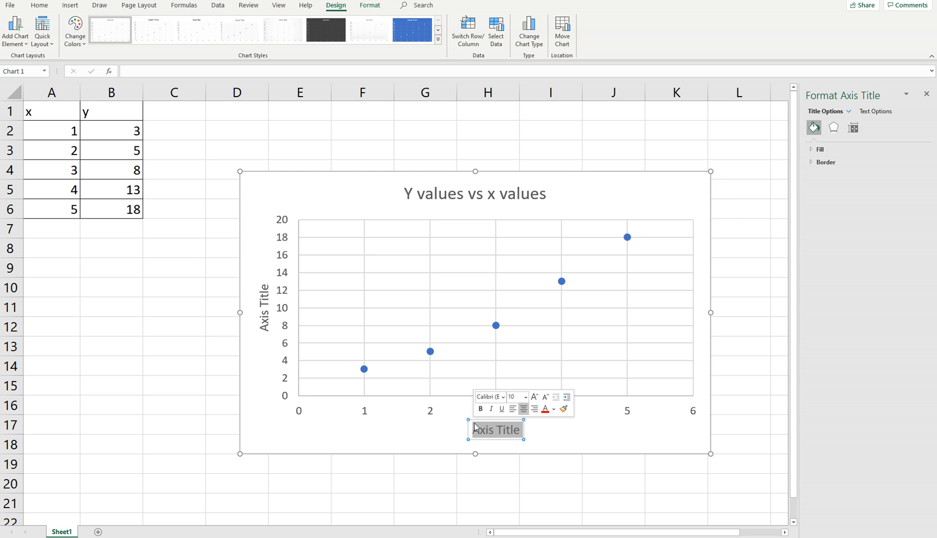
{"action": "type", "text": "x"}
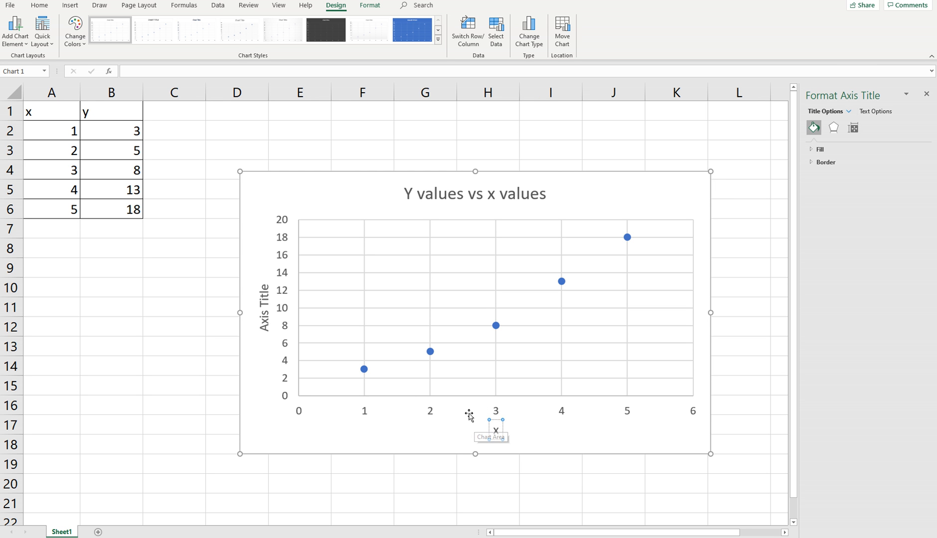
{"action": "left_click", "coordinate": [468, 432]}
Change the scatter chart's vertical axis title to "y".
{"action": "left_click", "coordinate": [264, 313]}
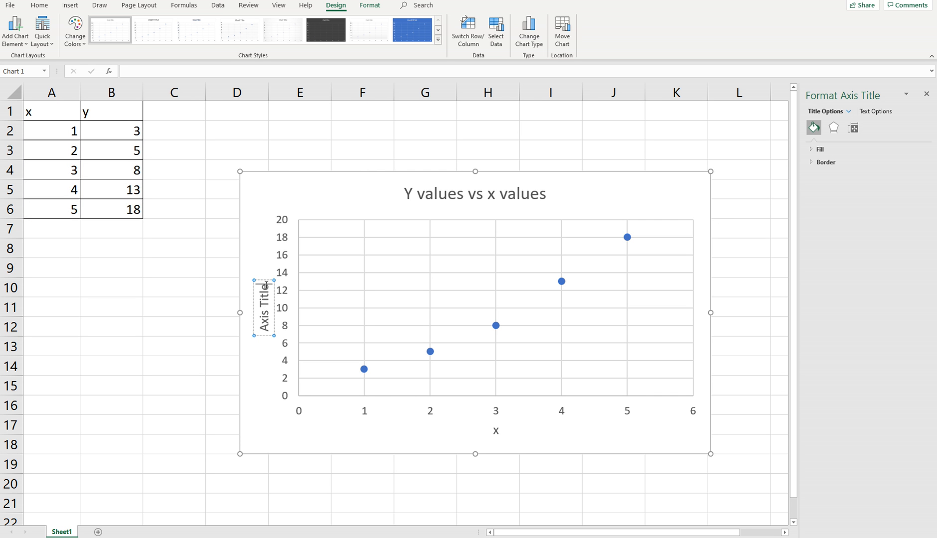
{"action": "left_click_drag", "start_coordinate": [265, 284], "coordinate": [268, 323]}
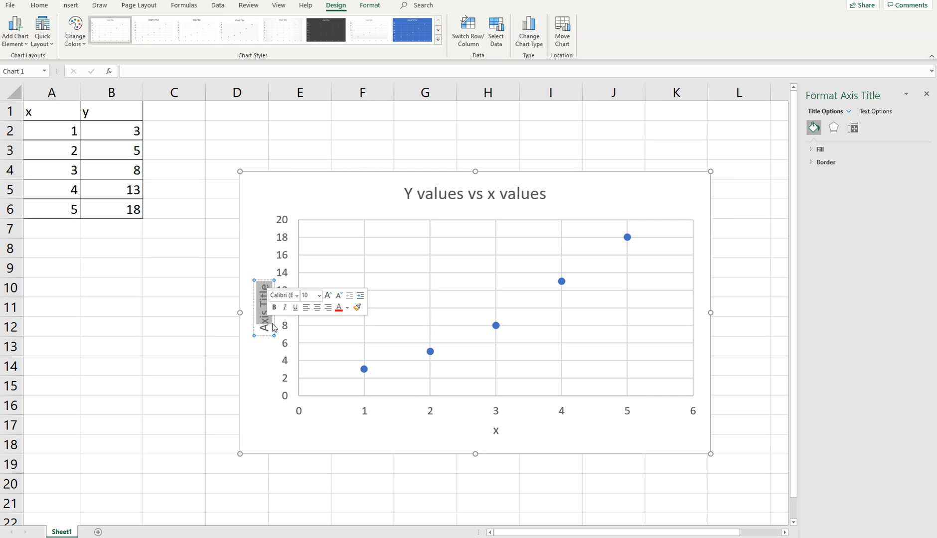
{"action": "type", "text": "y"}
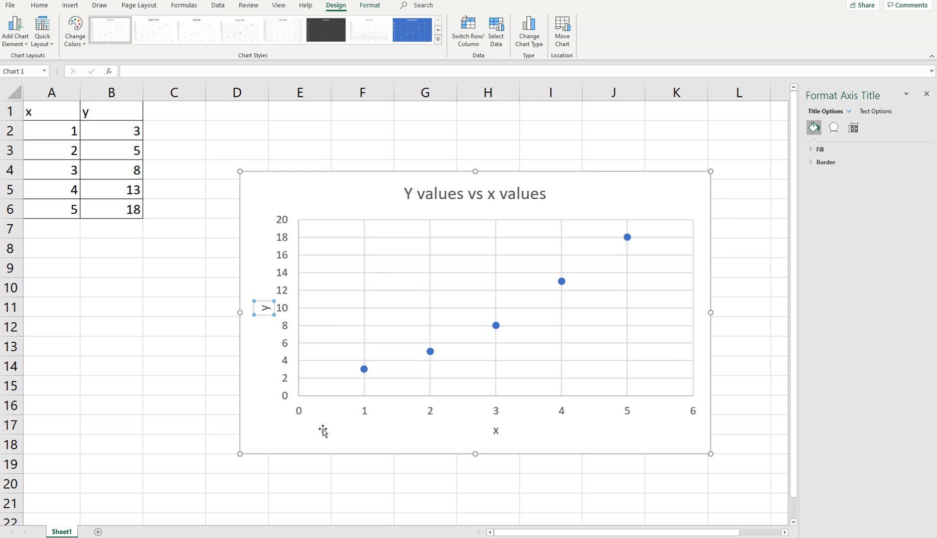
{"action": "left_click", "coordinate": [304, 423]}
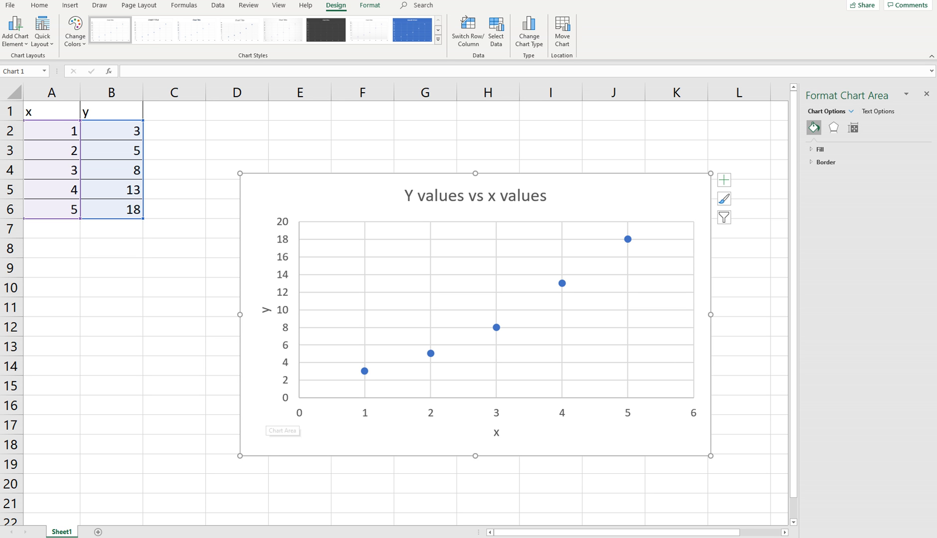
Add a linear trendline to the scatter chart with its formatting options open.
{"action": "left_click", "coordinate": [15, 36]}
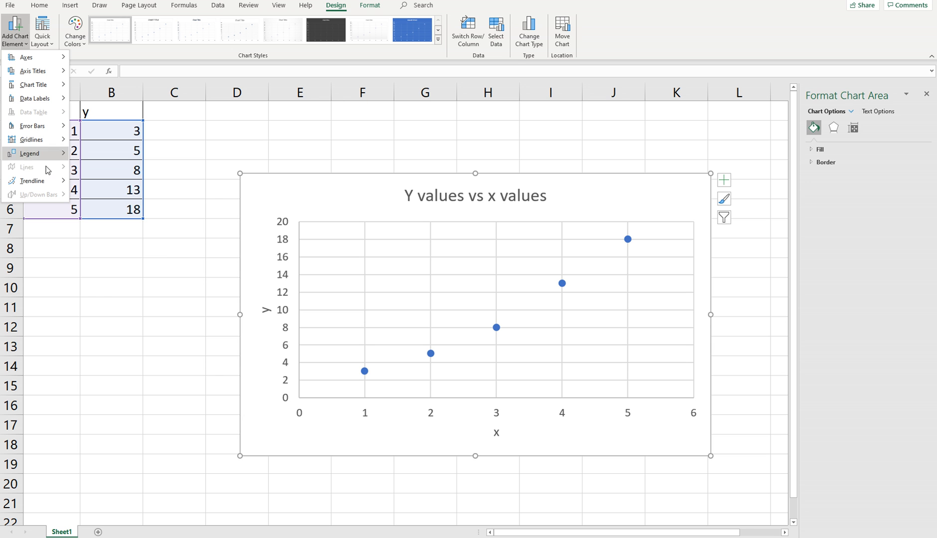
{"action": "mouse_move", "coordinate": [44, 186]}
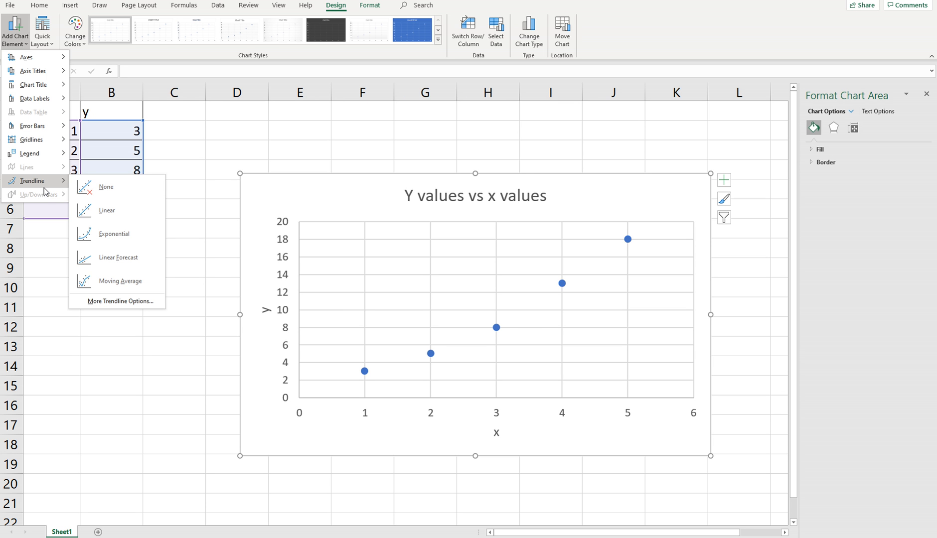
{"action": "left_click", "coordinate": [109, 301]}
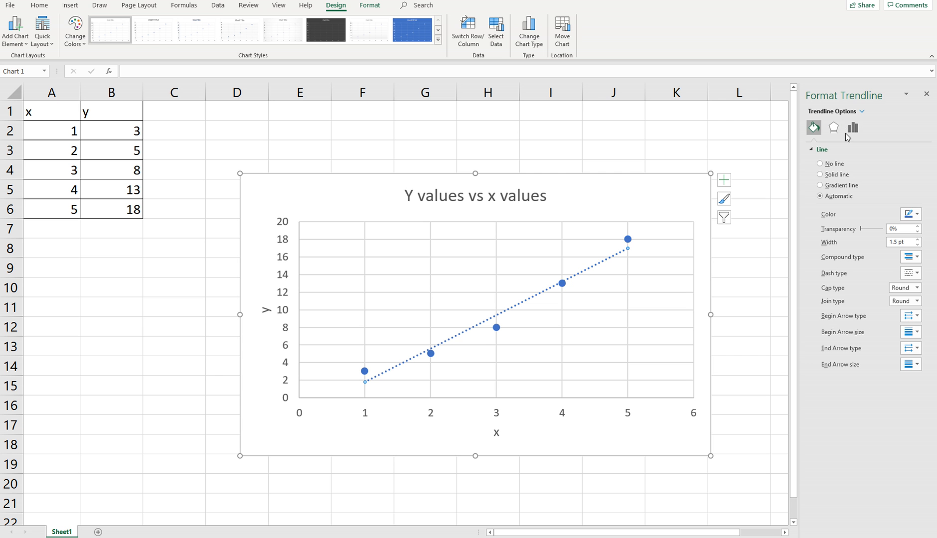
Display the linear trendline's equation and R-squared value on the chart, and move their label up off the line.
{"action": "left_click", "coordinate": [834, 128]}
{"action": "left_click", "coordinate": [852, 128]}
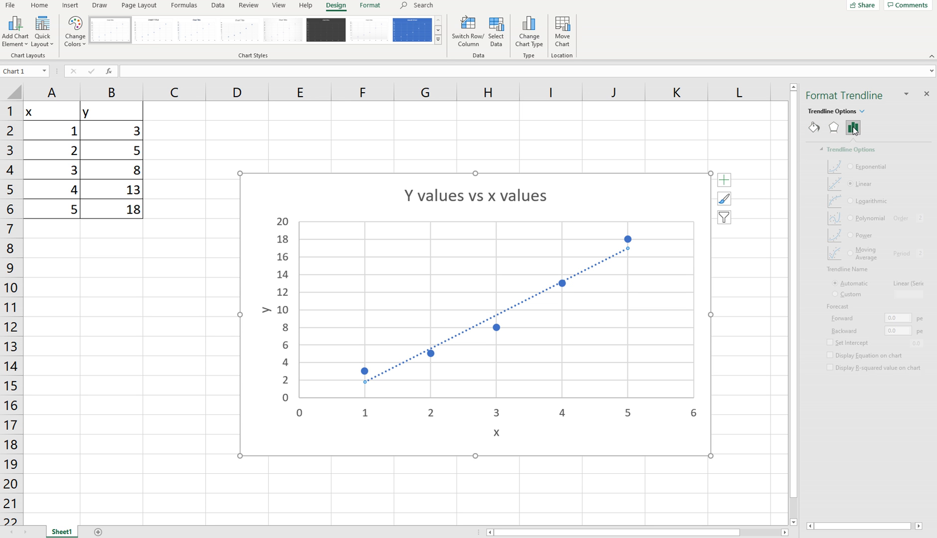
{"action": "left_click", "coordinate": [813, 128]}
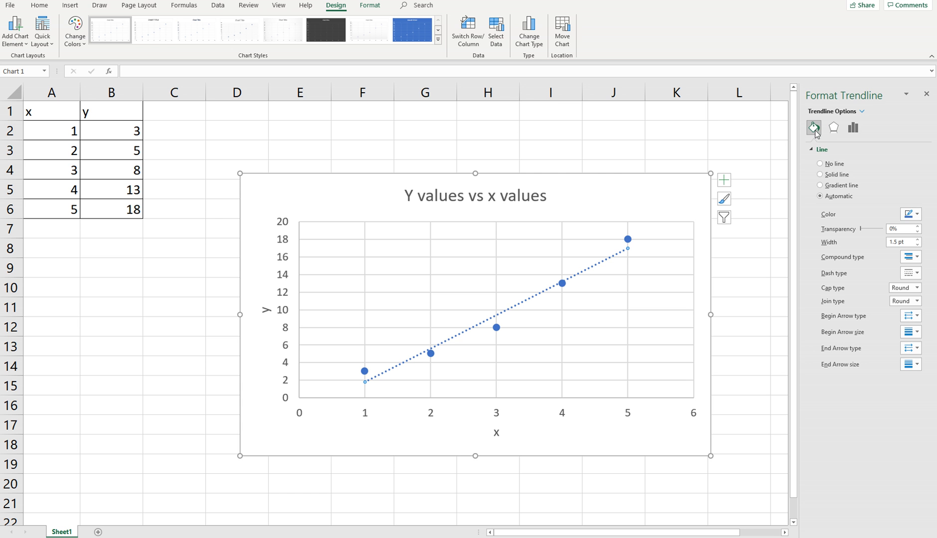
{"action": "left_click", "coordinate": [832, 129]}
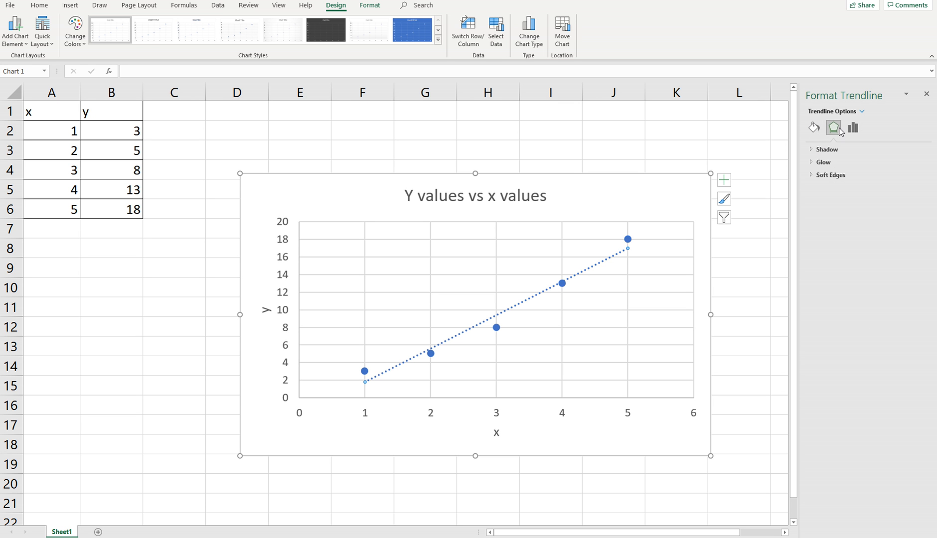
{"action": "left_click", "coordinate": [852, 127]}
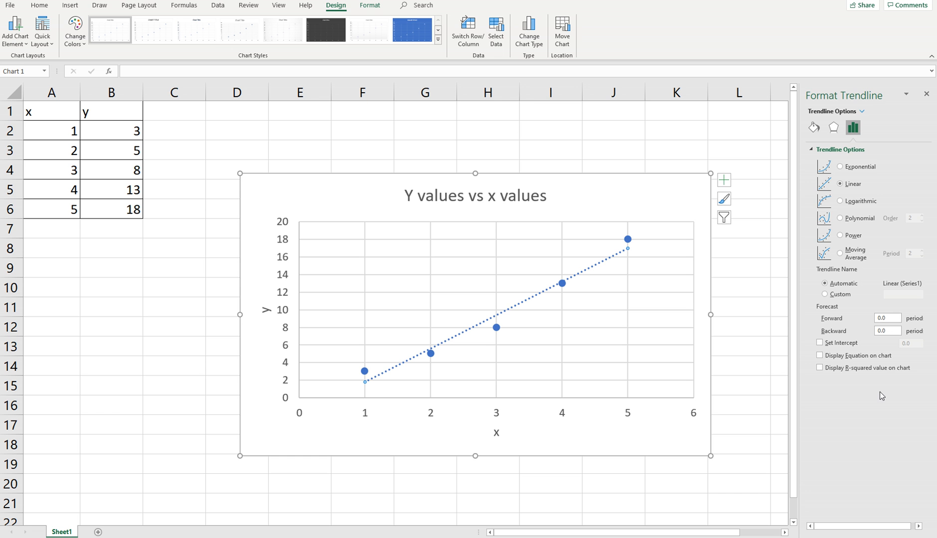
{"action": "left_click", "coordinate": [819, 355]}
{"action": "left_click", "coordinate": [820, 368]}
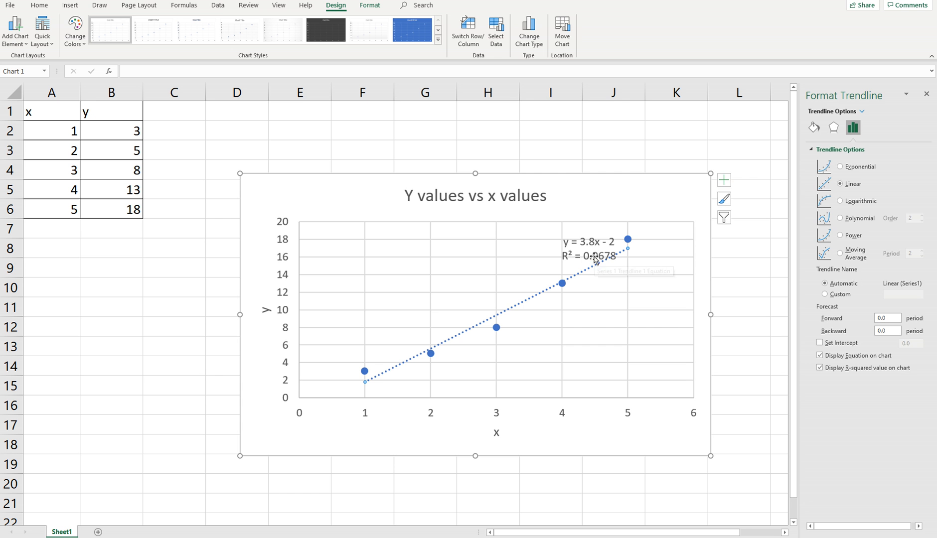
{"action": "left_click_drag", "start_coordinate": [594, 262], "coordinate": [574, 259]}
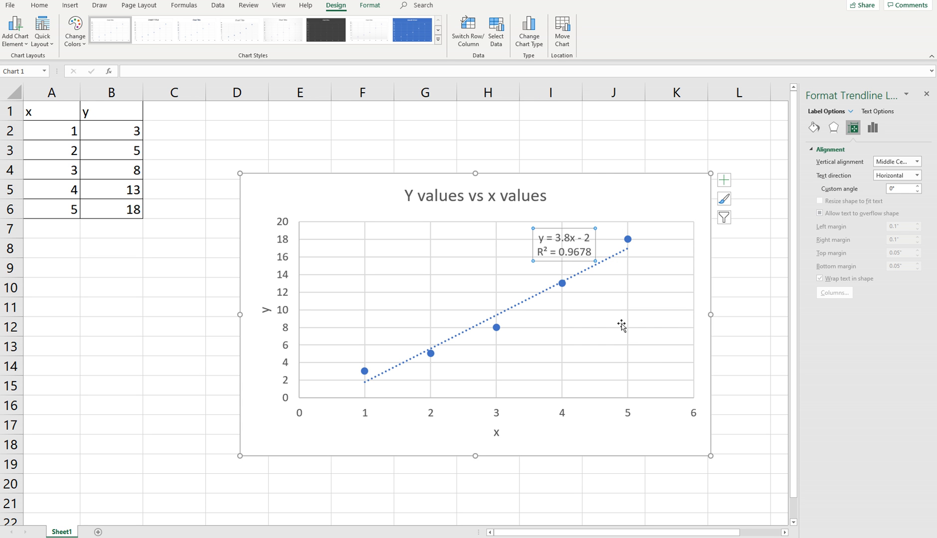
Add a second trendline to the data points, using the Polynomial type of order 2.
{"action": "left_click", "coordinate": [872, 128]}
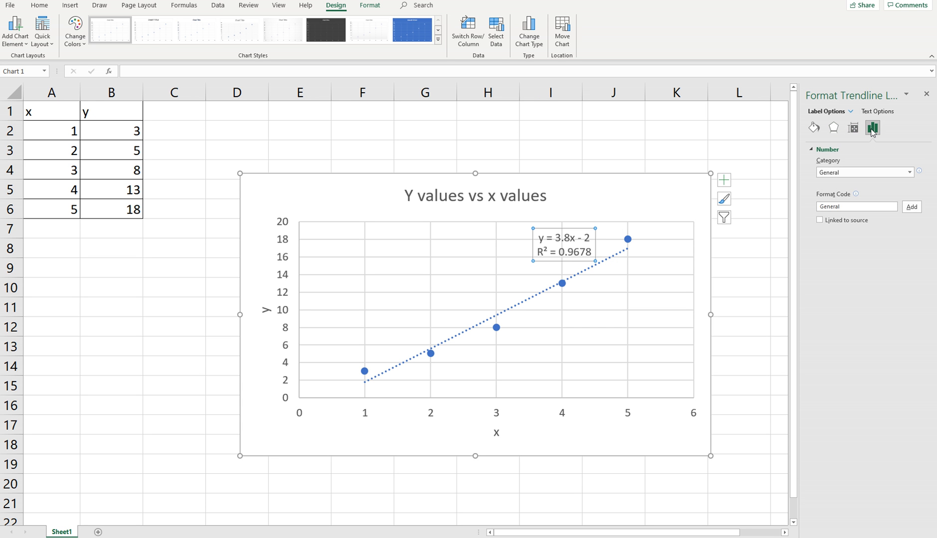
{"action": "left_click", "coordinate": [853, 128]}
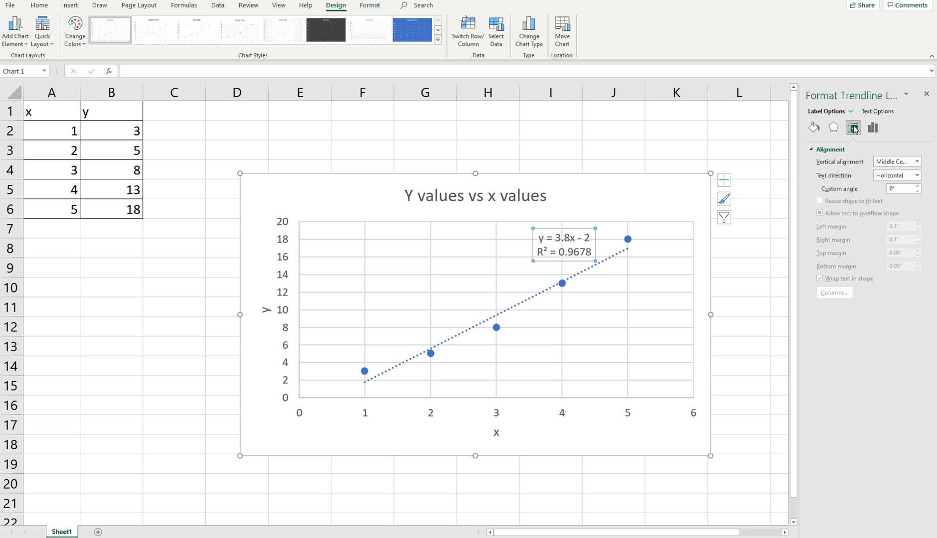
{"action": "left_click", "coordinate": [724, 182]}
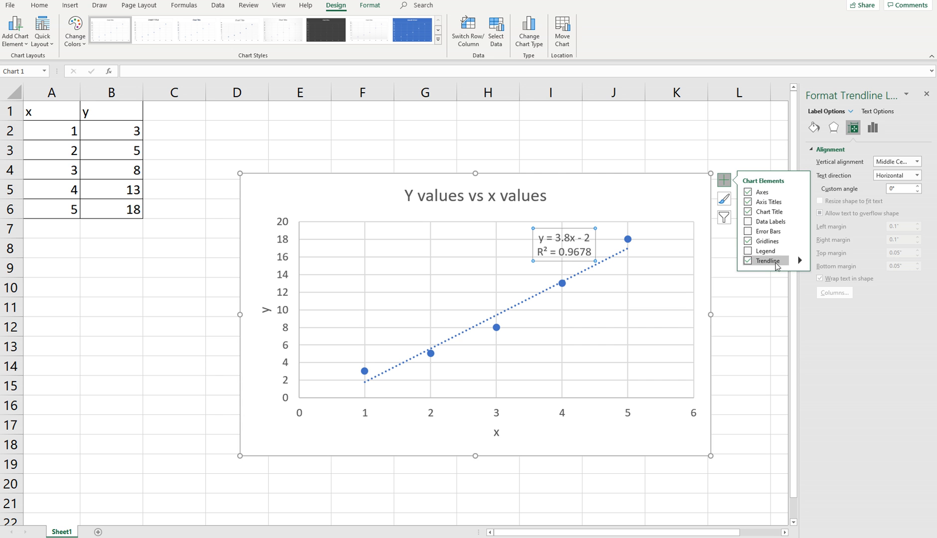
{"action": "mouse_move", "coordinate": [797, 259]}
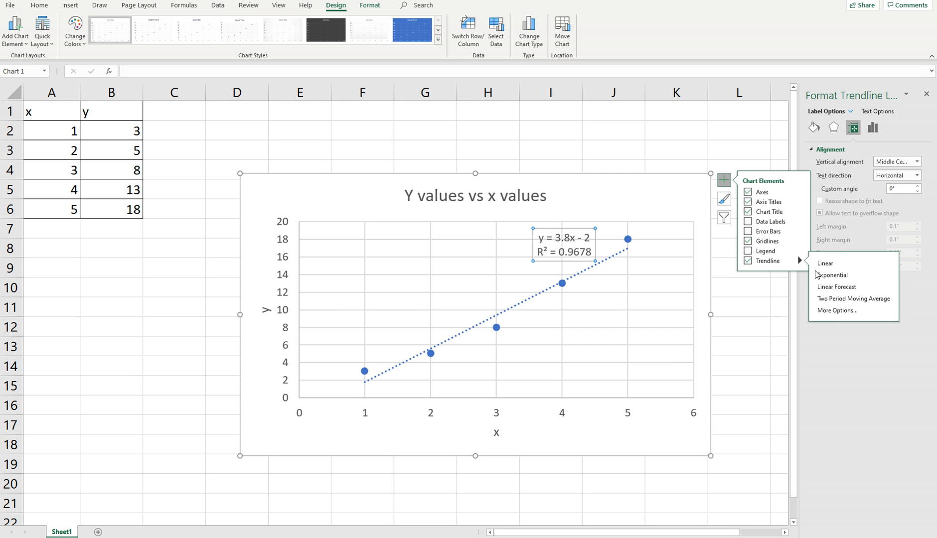
{"action": "left_click", "coordinate": [835, 313]}
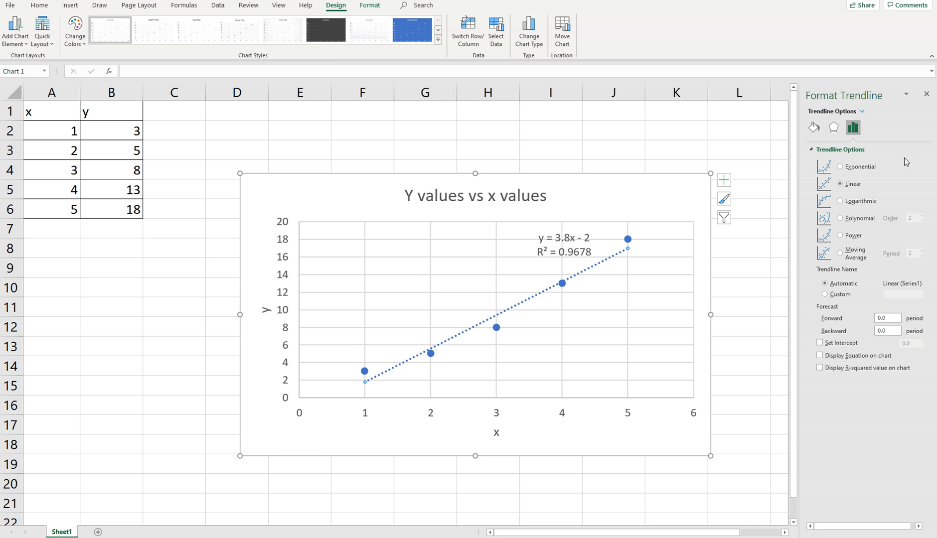
{"action": "left_click", "coordinate": [840, 218]}
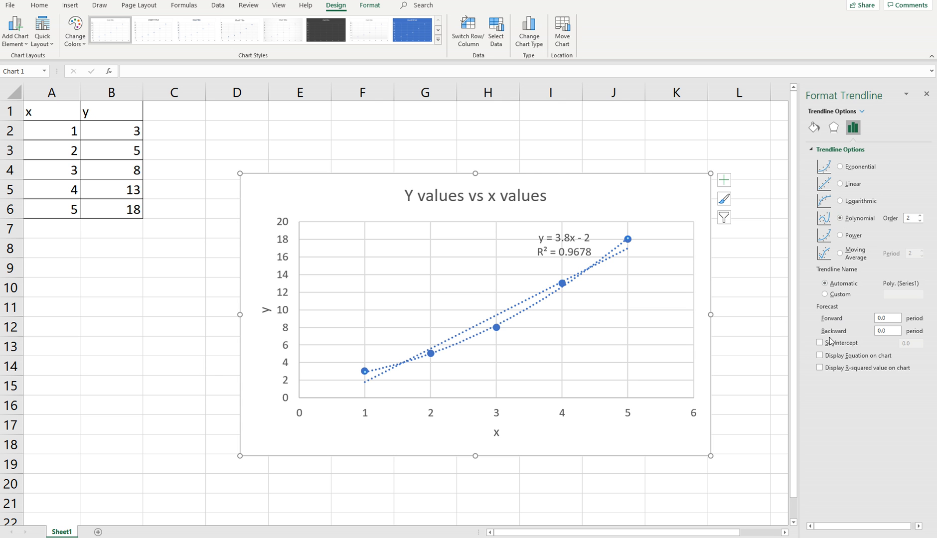
Display the polynomial trendline's equation and R-squared value, and move their label below the curves.
{"action": "left_click", "coordinate": [819, 356]}
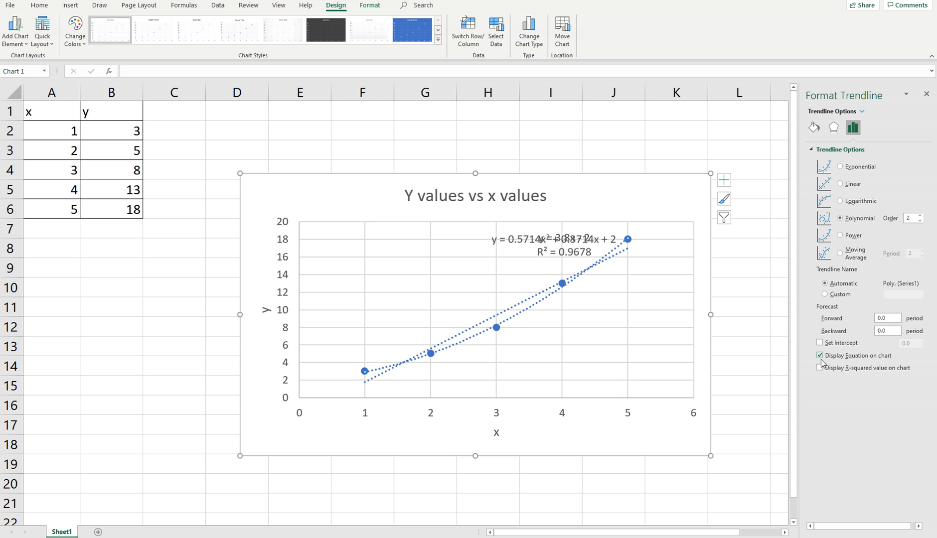
{"action": "left_click", "coordinate": [819, 368]}
{"action": "left_click_drag", "start_coordinate": [557, 253], "coordinate": [589, 350]}
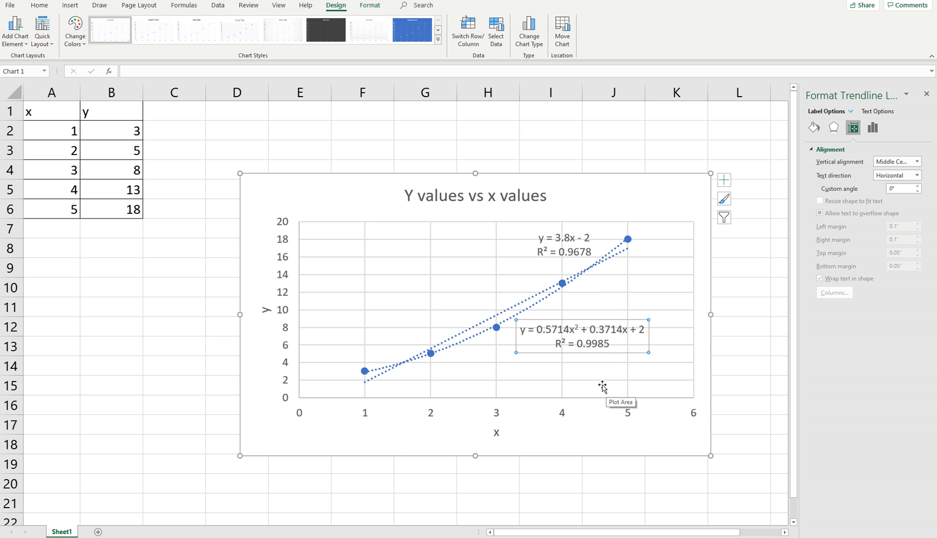
Add a third trendline to the data points, using the Exponential type without an equation or R-squared value.
{"action": "left_click", "coordinate": [873, 131]}
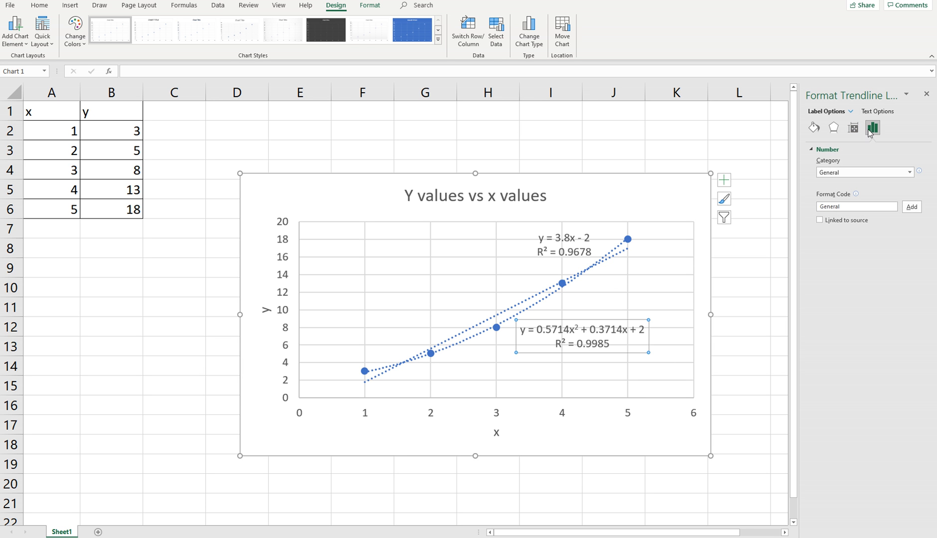
{"action": "left_click", "coordinate": [851, 129]}
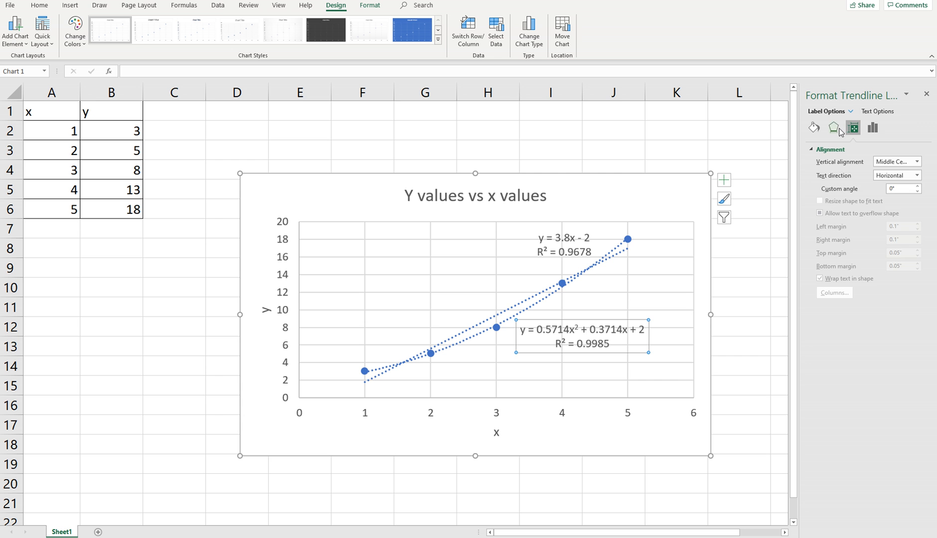
{"action": "left_click", "coordinate": [833, 128]}
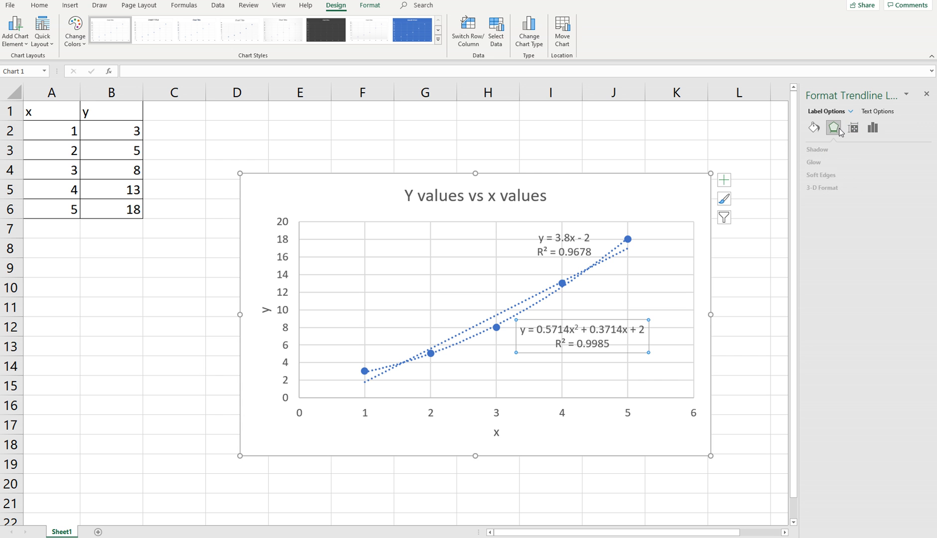
{"action": "left_click", "coordinate": [724, 180]}
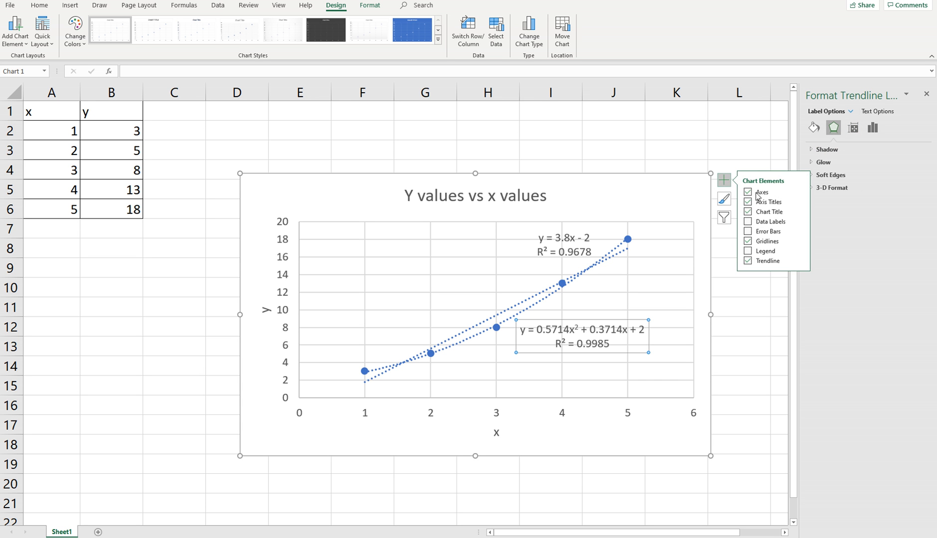
{"action": "left_click", "coordinate": [799, 260]}
{"action": "left_click", "coordinate": [829, 310]}
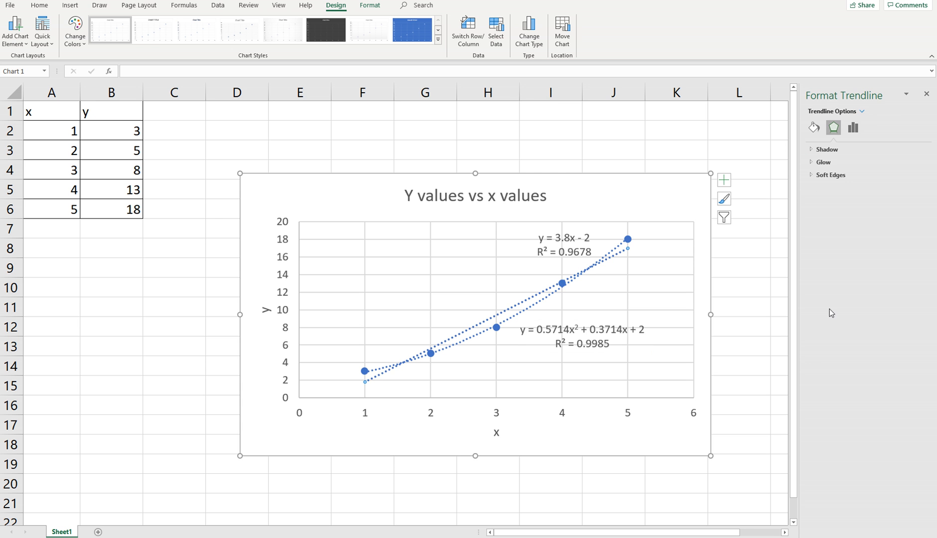
{"action": "left_click", "coordinate": [852, 128]}
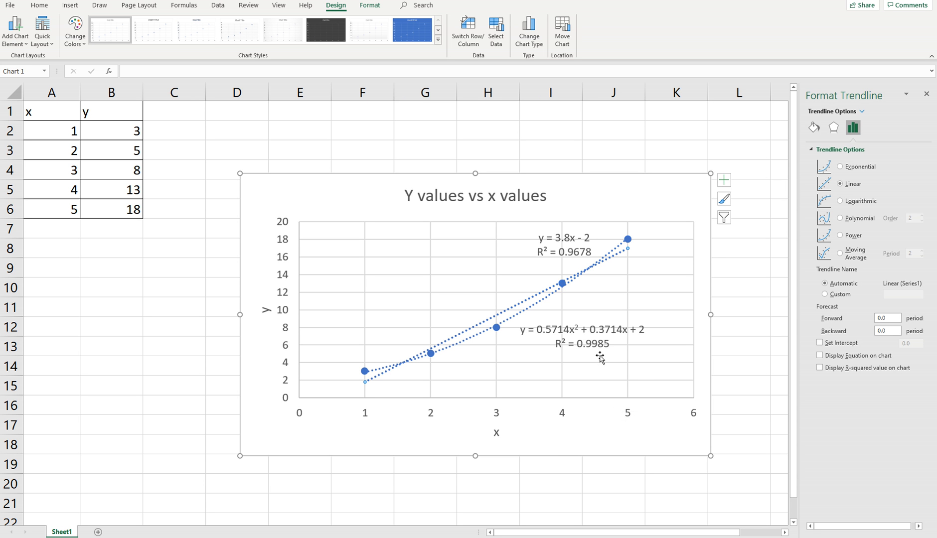
{"action": "left_click", "coordinate": [841, 218]}
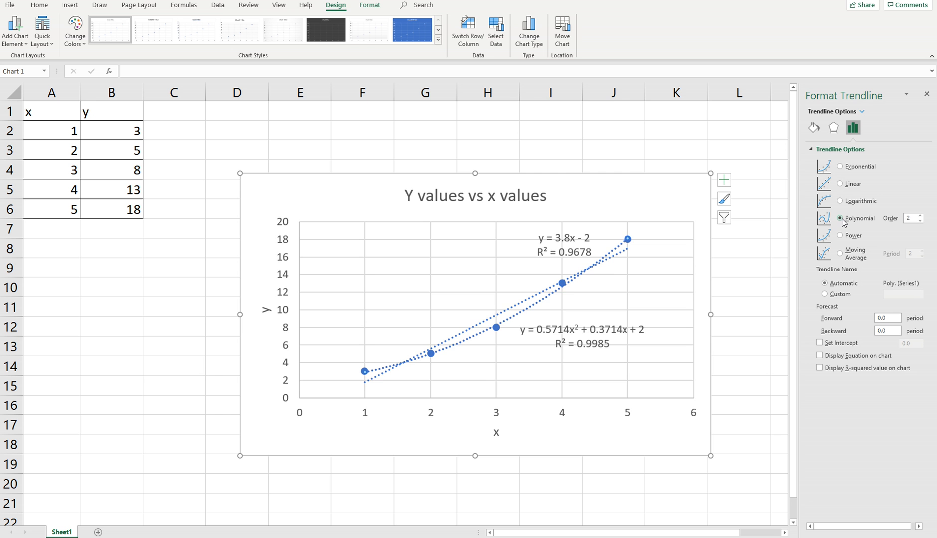
{"action": "left_click", "coordinate": [840, 167]}
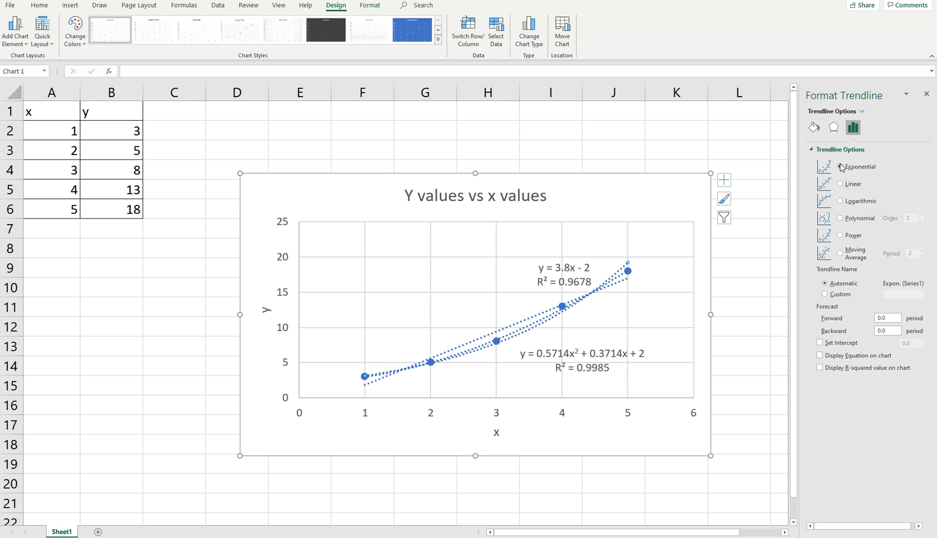
{"action": "left_click", "coordinate": [654, 204]}
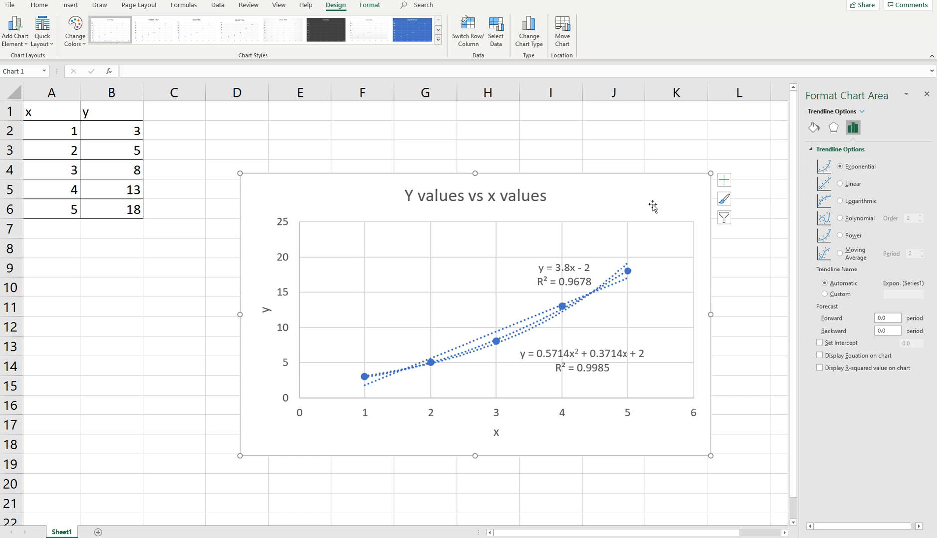
{"action": "left_click", "coordinate": [613, 288]}
{"action": "left_click", "coordinate": [619, 206]}
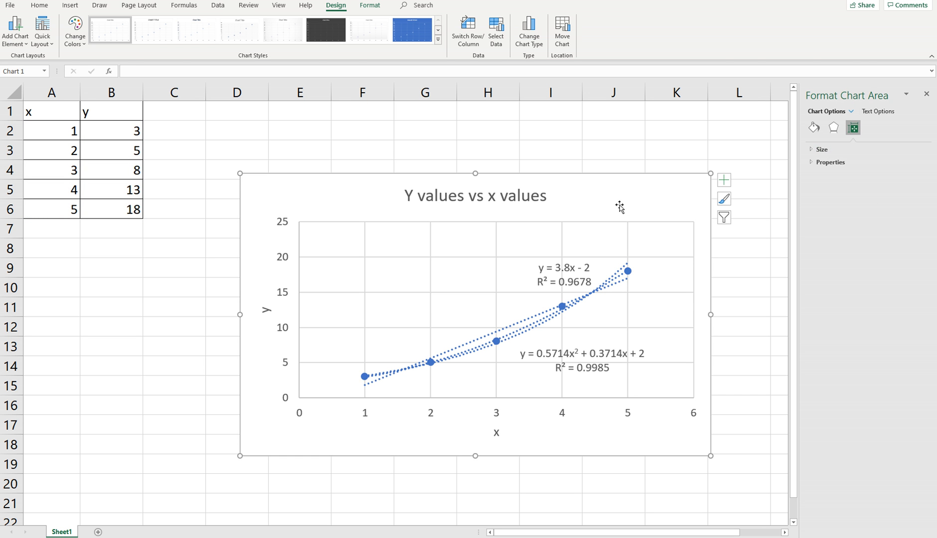
Delete the existing chart and insert a new markers-only scatter chart from the x and y values in A2:B6.
{"action": "key", "text": "Delete"}
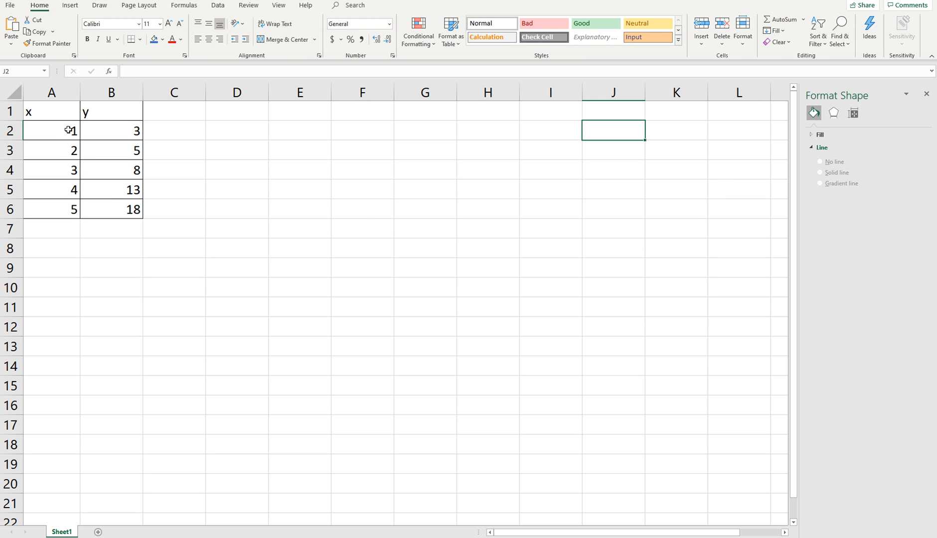
{"action": "left_click_drag", "start_coordinate": [68, 131], "coordinate": [132, 209]}
{"action": "left_click", "coordinate": [69, 6]}
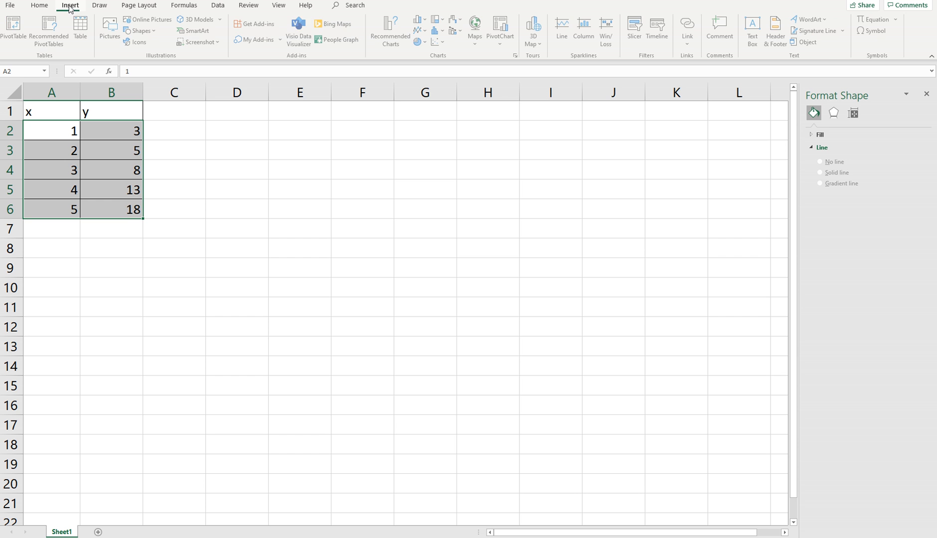
{"action": "left_click", "coordinate": [437, 42]}
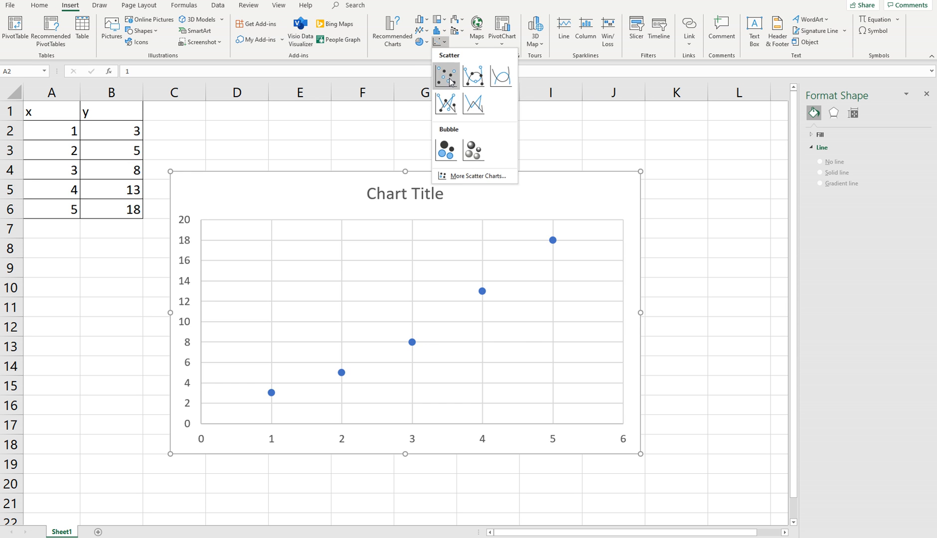
{"action": "left_click", "coordinate": [450, 81]}
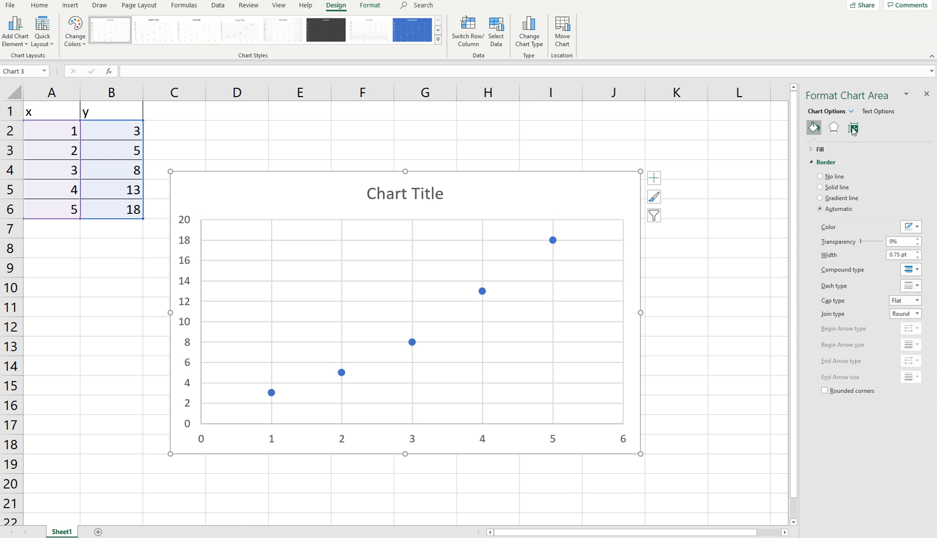
Add a trendline to the data points of the new scatter chart and show its trendline options.
{"action": "left_click", "coordinate": [20, 44]}
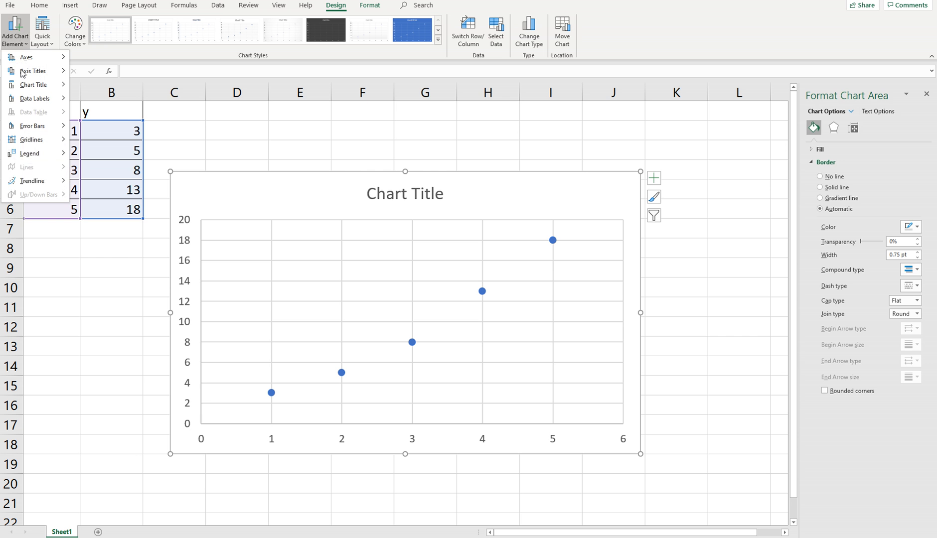
{"action": "mouse_move", "coordinate": [43, 183]}
{"action": "left_click", "coordinate": [107, 301]}
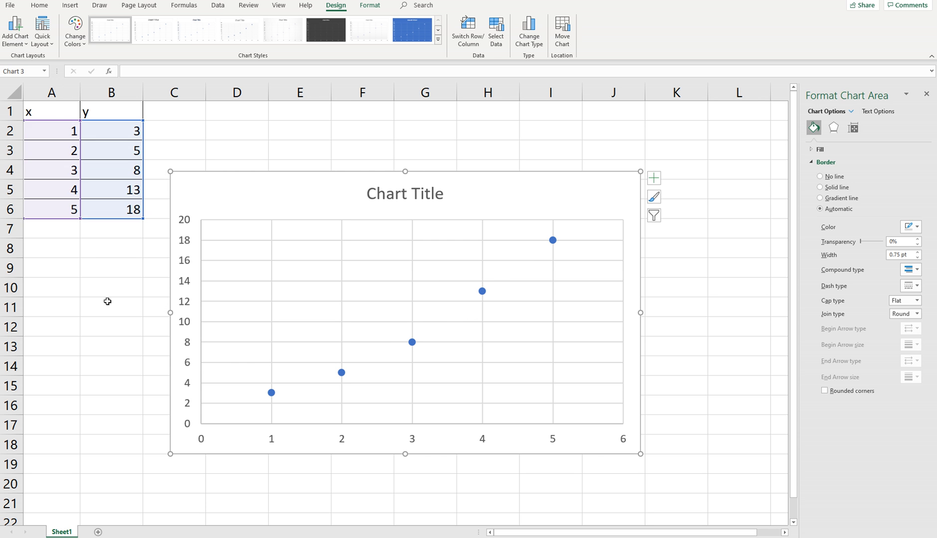
{"action": "left_click", "coordinate": [853, 128]}
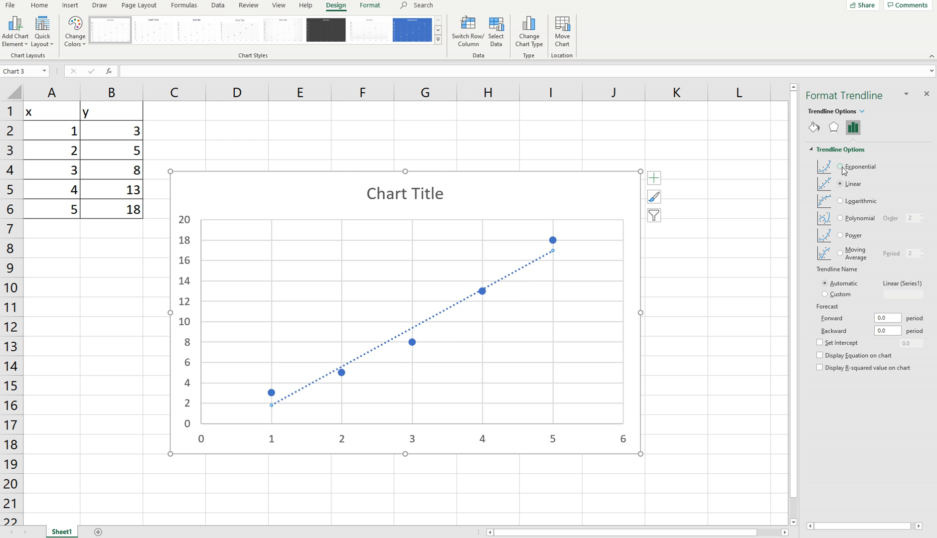
Try the Exponential, Power and Polynomial trendline types, raising the polynomial order to 5 and returning it to 2.
{"action": "left_click", "coordinate": [841, 167]}
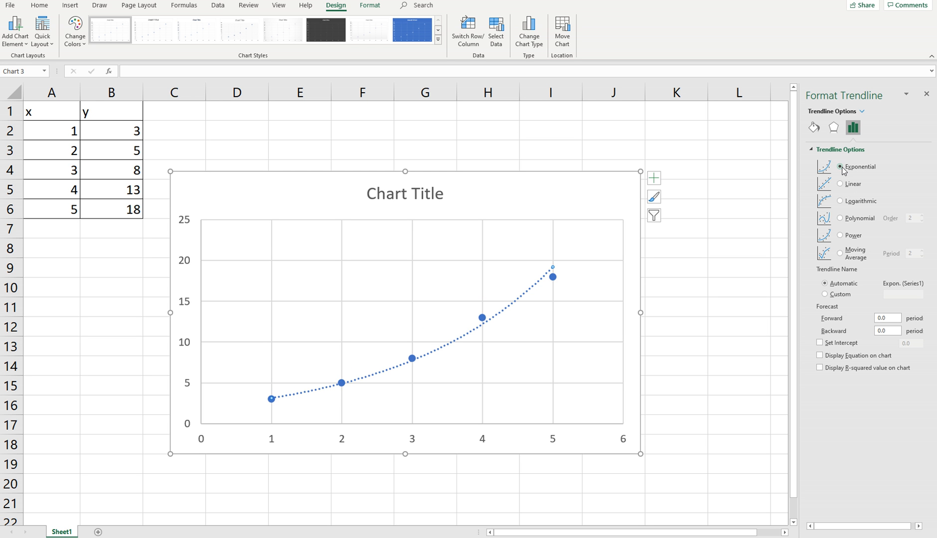
{"action": "left_click", "coordinate": [840, 236]}
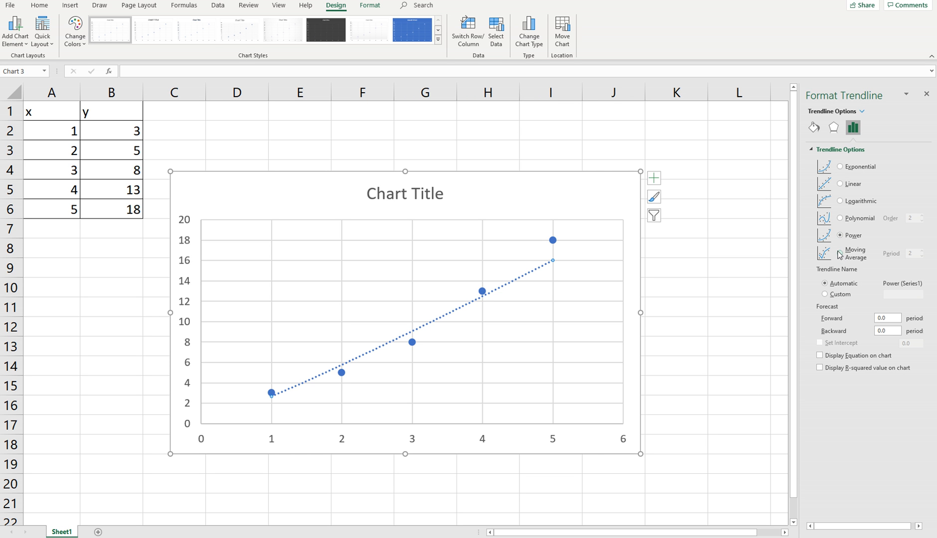
{"action": "left_click", "coordinate": [840, 218]}
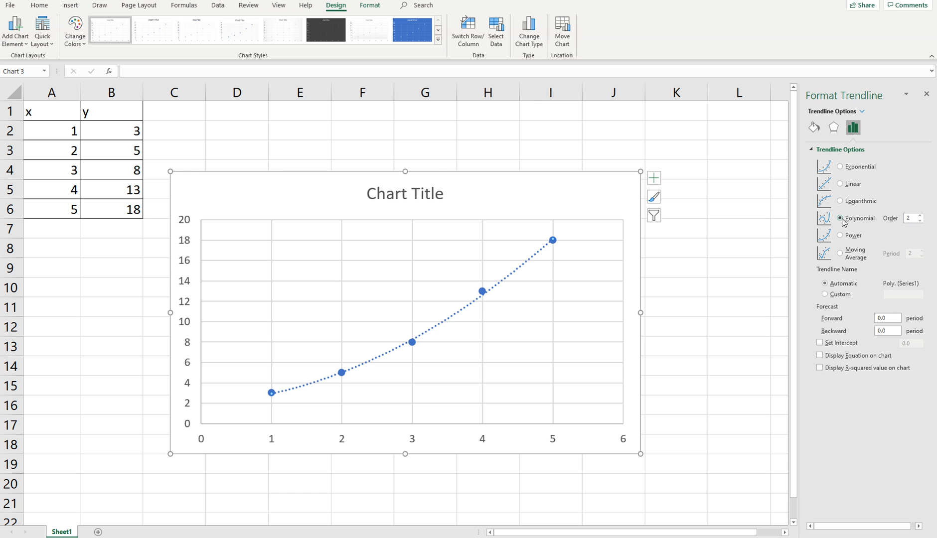
{"action": "left_click", "coordinate": [920, 216]}
{"action": "left_click", "coordinate": [920, 216]}
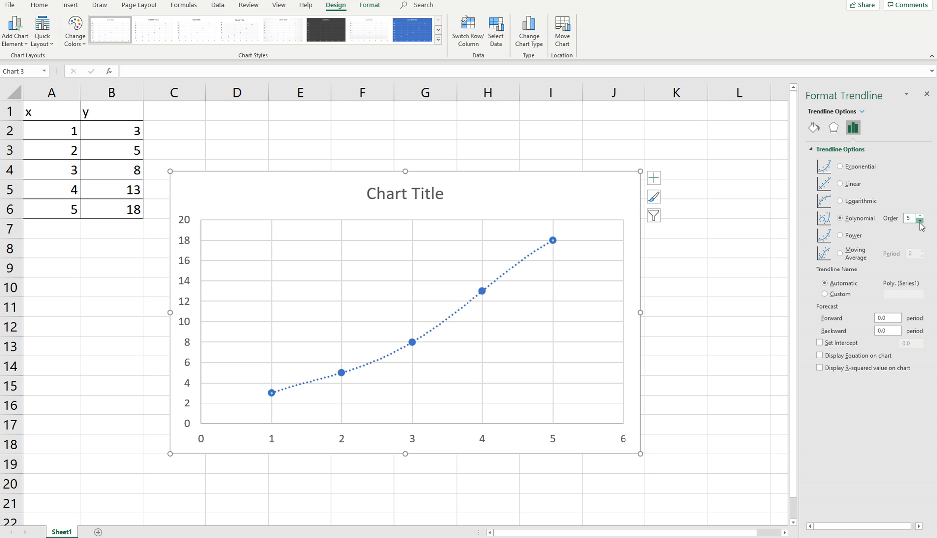
{"action": "left_click", "coordinate": [920, 220]}
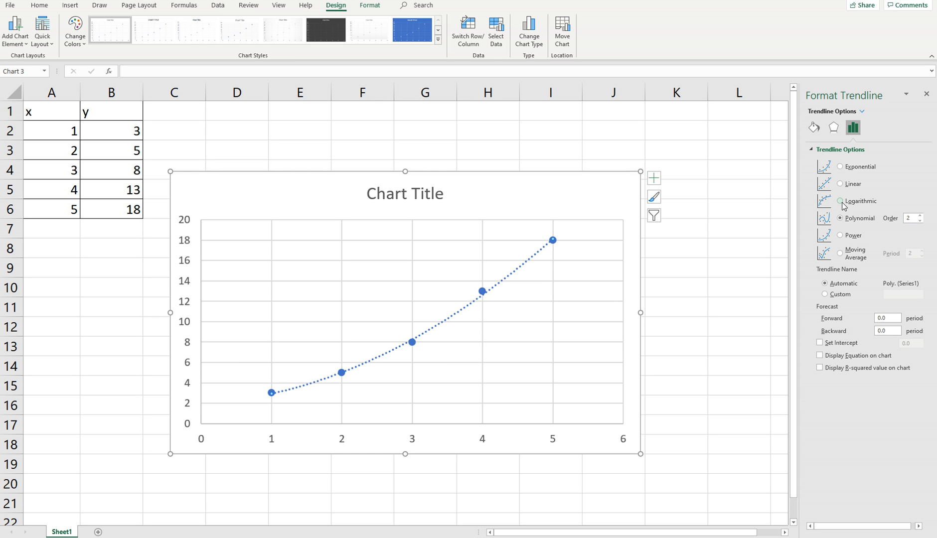
Preview the trendline as Exponential, Linear, Logarithmic, Polynomial and Power in turn to compare how each fits the points.
{"action": "left_click", "coordinate": [841, 167]}
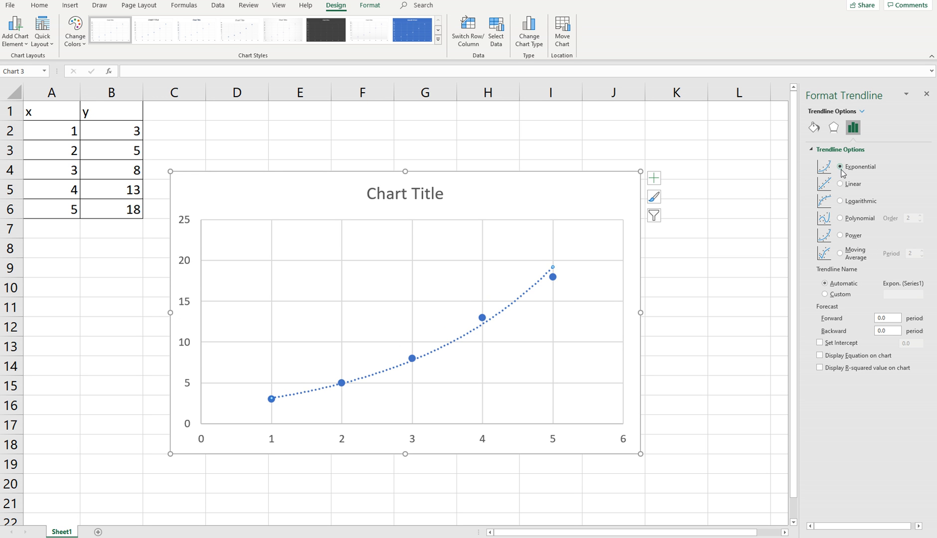
{"action": "left_click", "coordinate": [840, 184]}
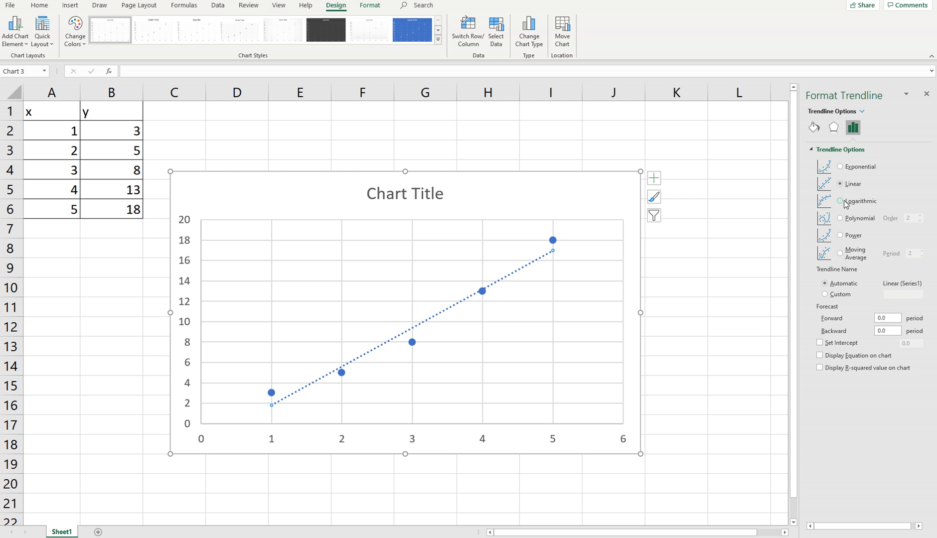
{"action": "left_click", "coordinate": [840, 201]}
{"action": "left_click", "coordinate": [840, 219]}
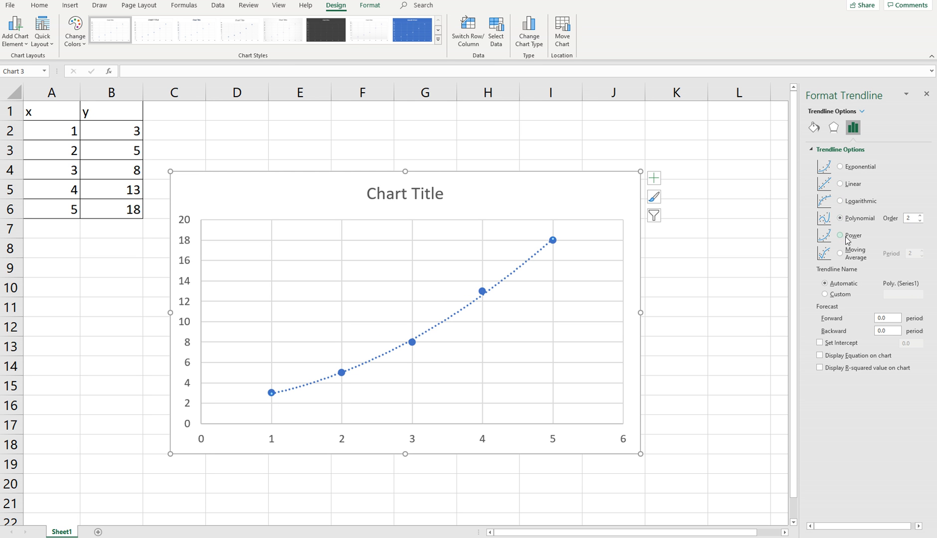
{"action": "left_click", "coordinate": [840, 235]}
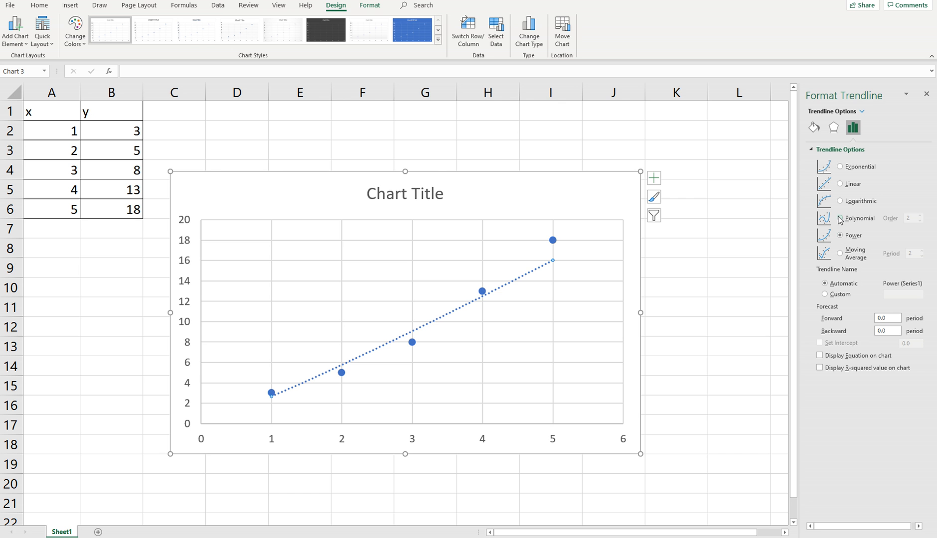
Display the trendline's R-squared value and compare it for the Polynomial, Logarithmic, Linear and Exponential types.
{"action": "left_click", "coordinate": [819, 368]}
{"action": "left_click", "coordinate": [840, 218]}
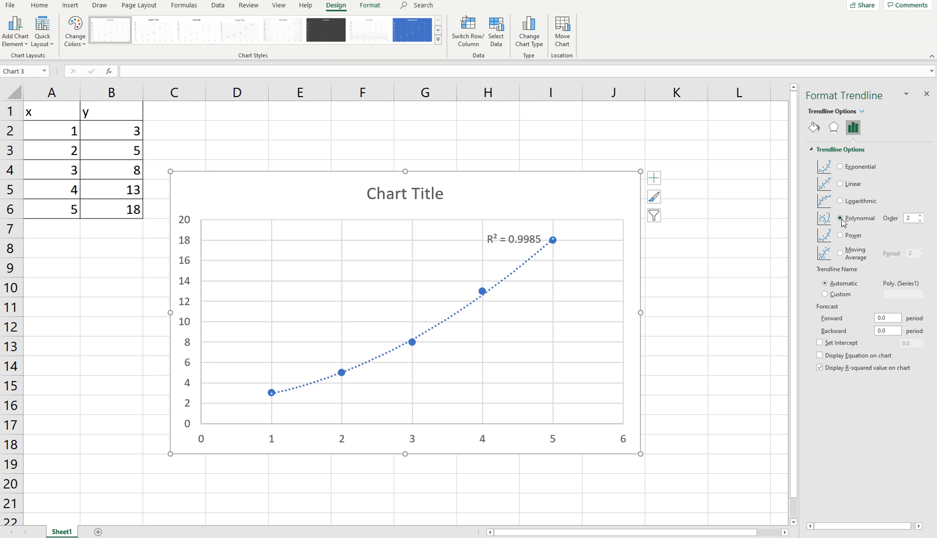
{"action": "left_click", "coordinate": [840, 201]}
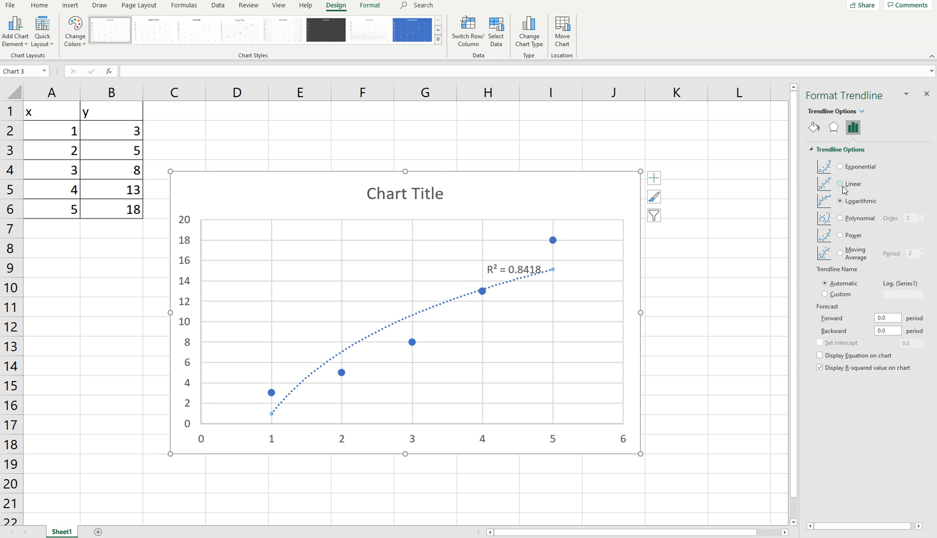
{"action": "left_click", "coordinate": [841, 184]}
{"action": "left_click", "coordinate": [840, 166]}
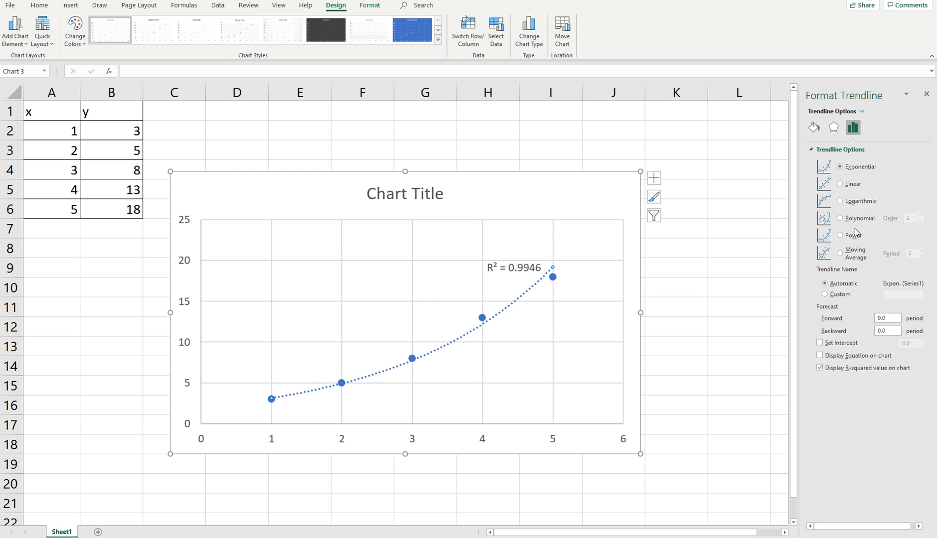
Compare the Polynomial and Exponential fits, settle on Polynomial of order 2, and display its equation on the chart.
{"action": "left_click", "coordinate": [840, 218]}
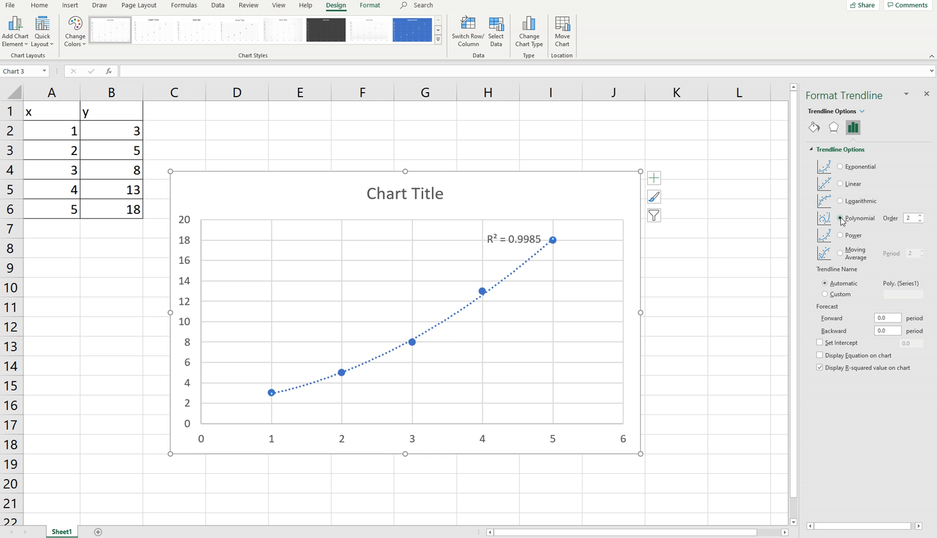
{"action": "left_click", "coordinate": [840, 166]}
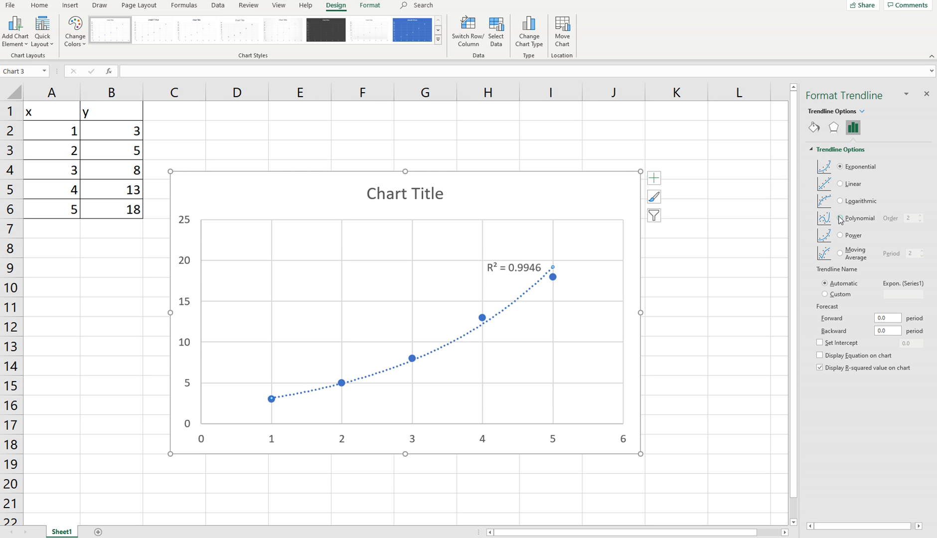
{"action": "left_click", "coordinate": [841, 219]}
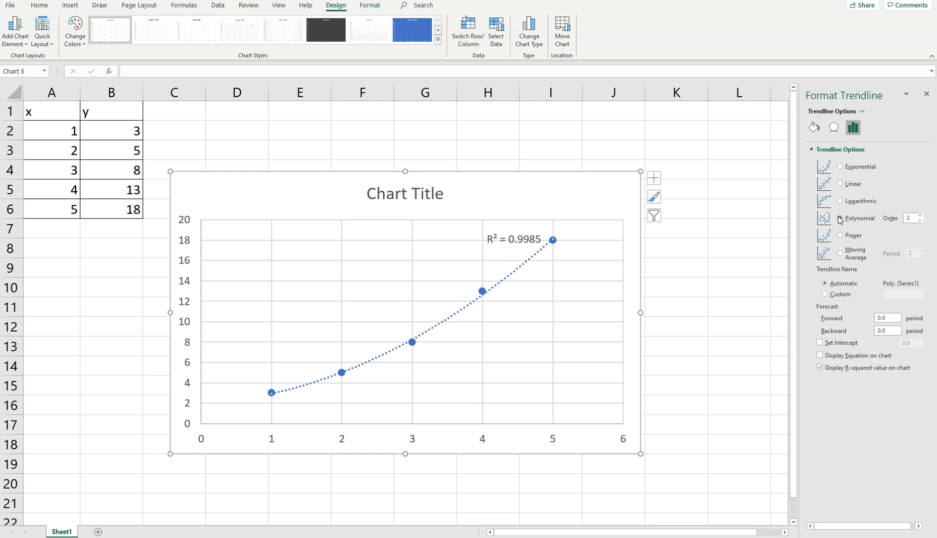
{"action": "left_click", "coordinate": [820, 356]}
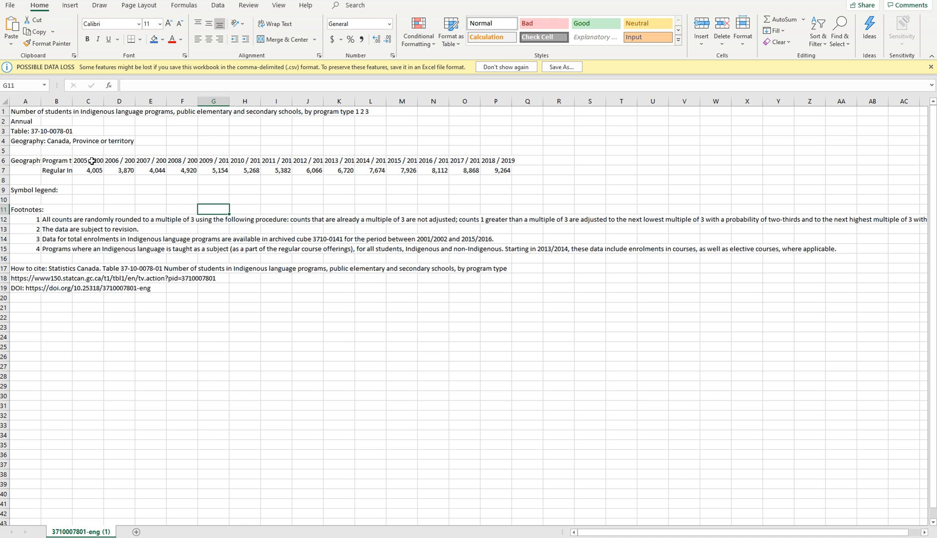
{"action": "left_click_drag", "start_coordinate": [91, 160], "coordinate": [506, 167]}
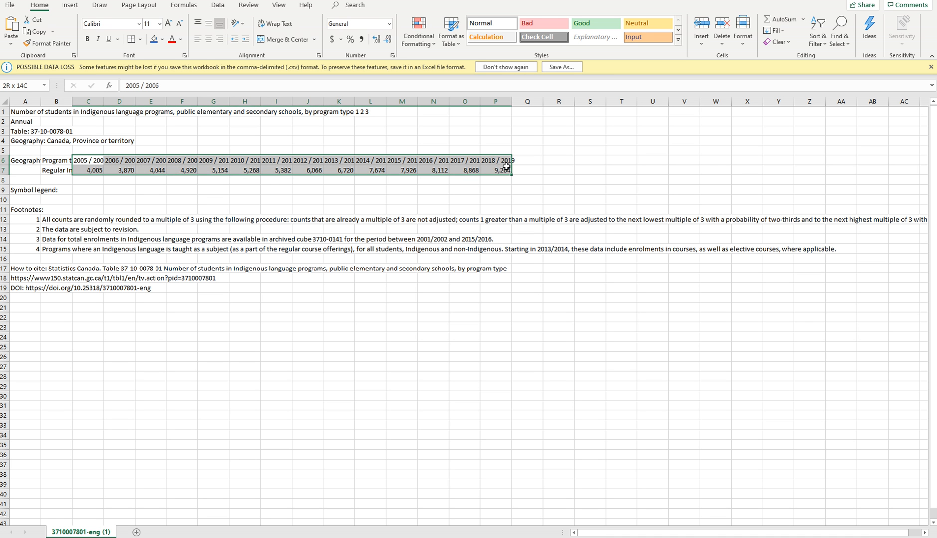
{"action": "left_click", "coordinate": [401, 189]}
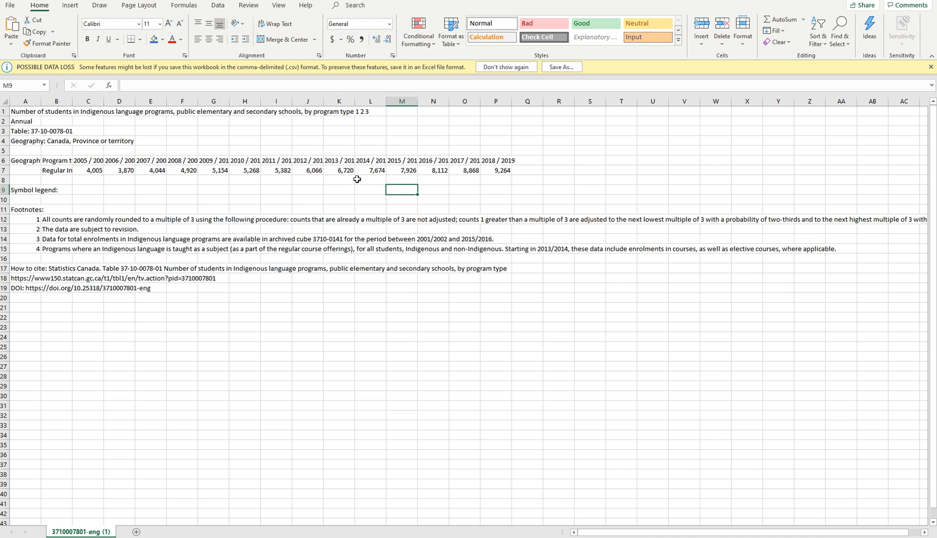
{"action": "left_click", "coordinate": [88, 161]}
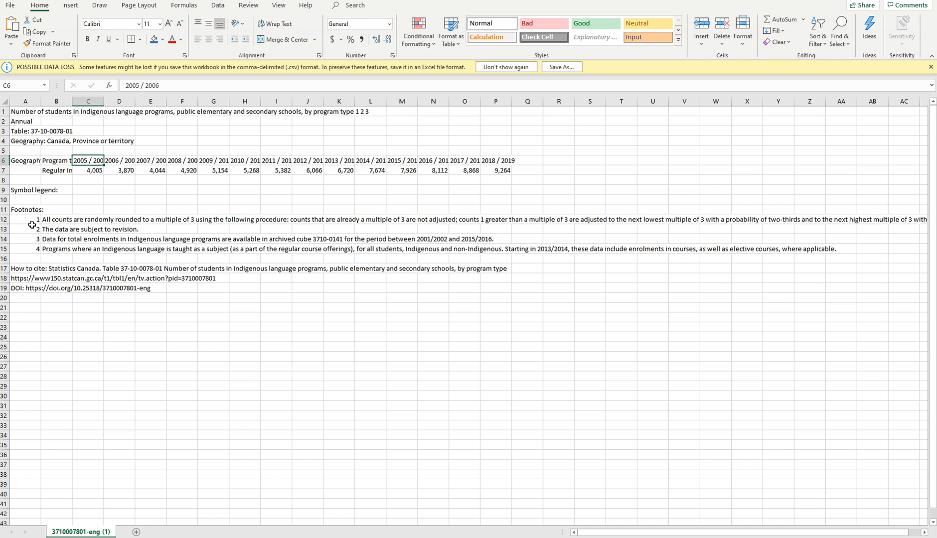
{"action": "left_click_drag", "start_coordinate": [22, 317], "coordinate": [25, 465]}
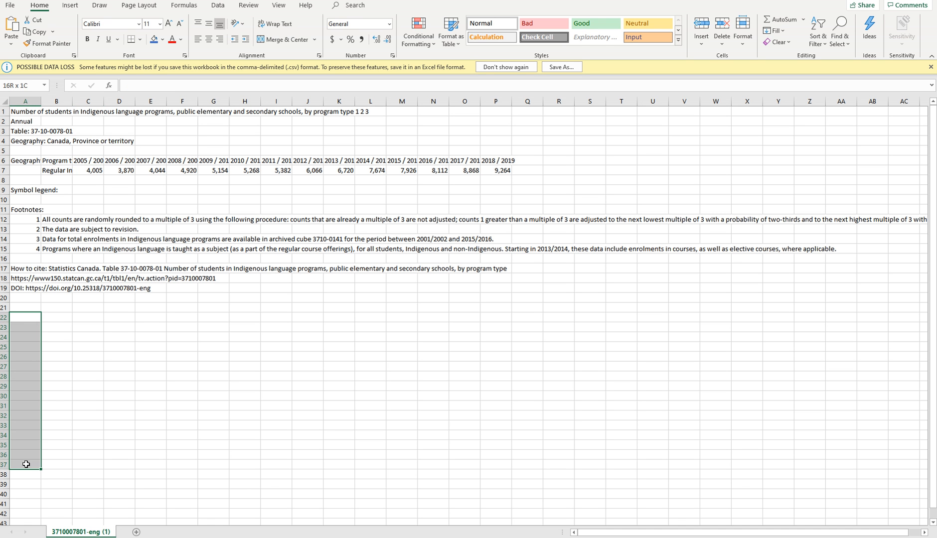
{"action": "left_click_drag", "start_coordinate": [89, 172], "coordinate": [157, 172]}
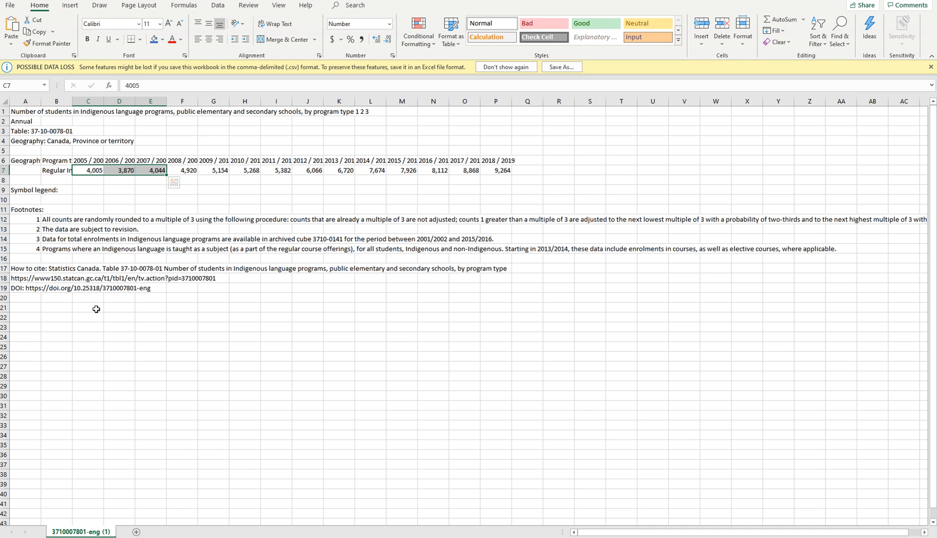
{"action": "left_click_drag", "start_coordinate": [55, 356], "coordinate": [63, 496]}
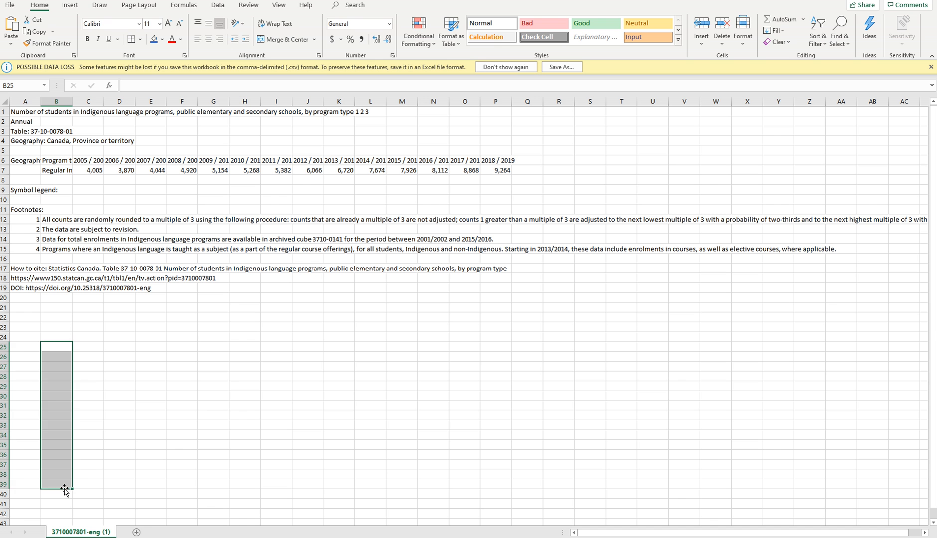
{"action": "left_click", "coordinate": [22, 357]}
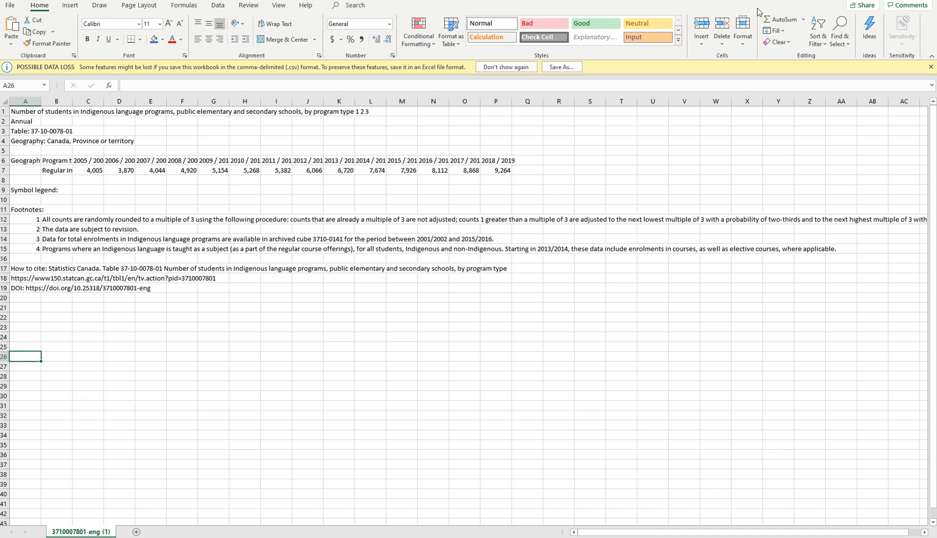
Dismiss the data loss notice and select the school years and student counts in C6:P7.
{"action": "left_click", "coordinate": [930, 67]}
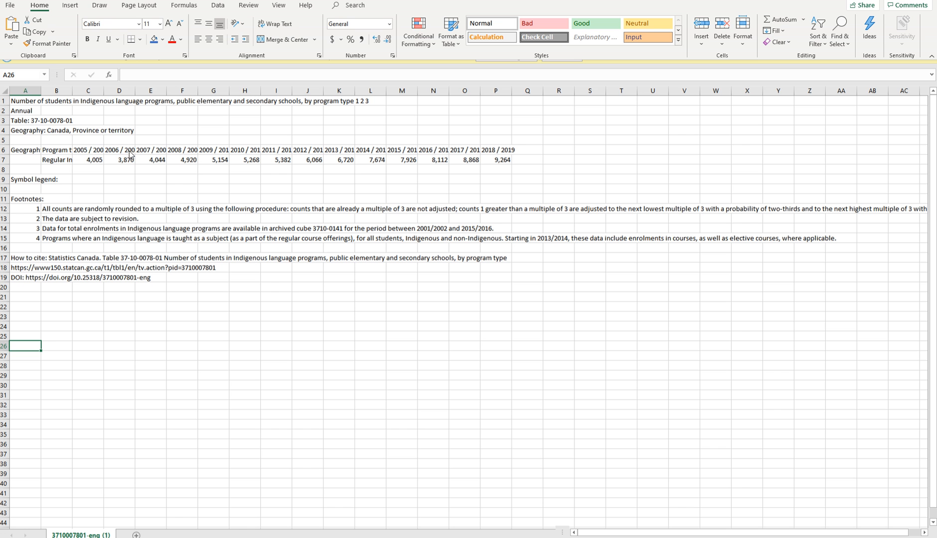
{"action": "left_click", "coordinate": [88, 149]}
{"action": "left_click_drag", "start_coordinate": [89, 151], "coordinate": [504, 156]}
{"action": "left_click", "coordinate": [160, 129]}
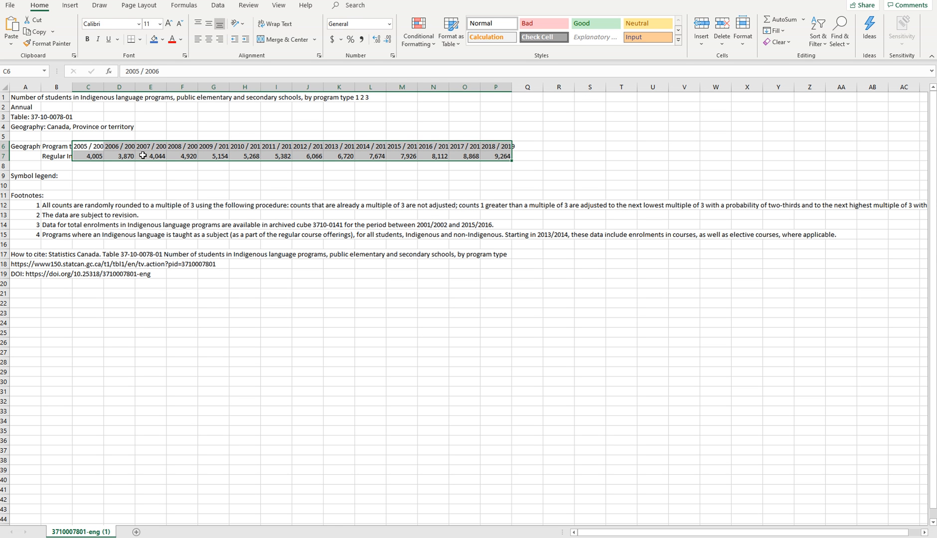
Try a scatter chart built from B6:P7 with the row labels included, and delete it from the sheet.
{"action": "left_click", "coordinate": [150, 184]}
{"action": "left_click_drag", "start_coordinate": [67, 145], "coordinate": [504, 156]}
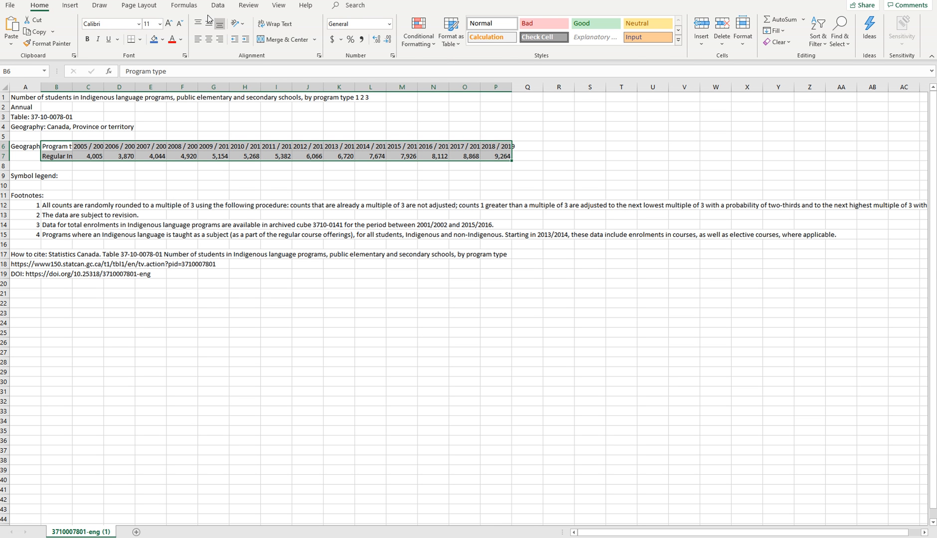
{"action": "left_click", "coordinate": [71, 6]}
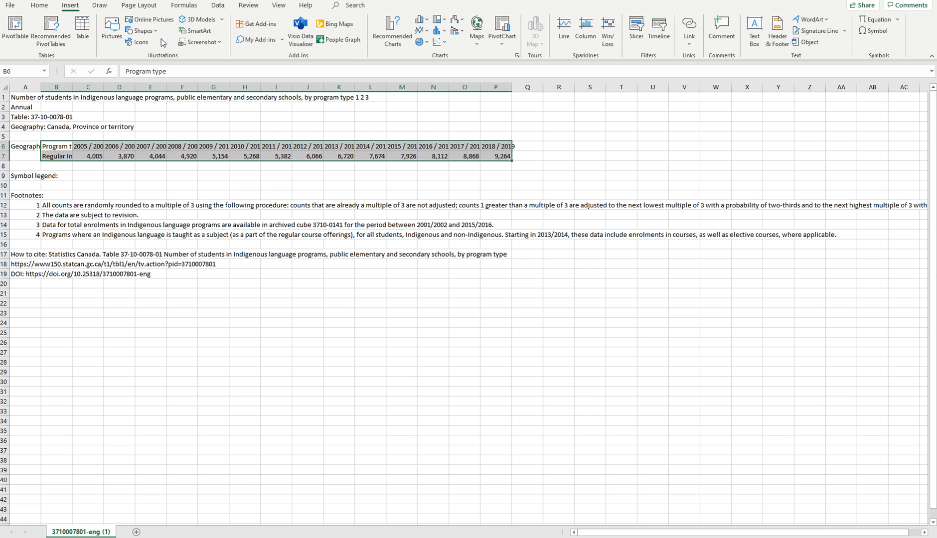
{"action": "left_click", "coordinate": [436, 43]}
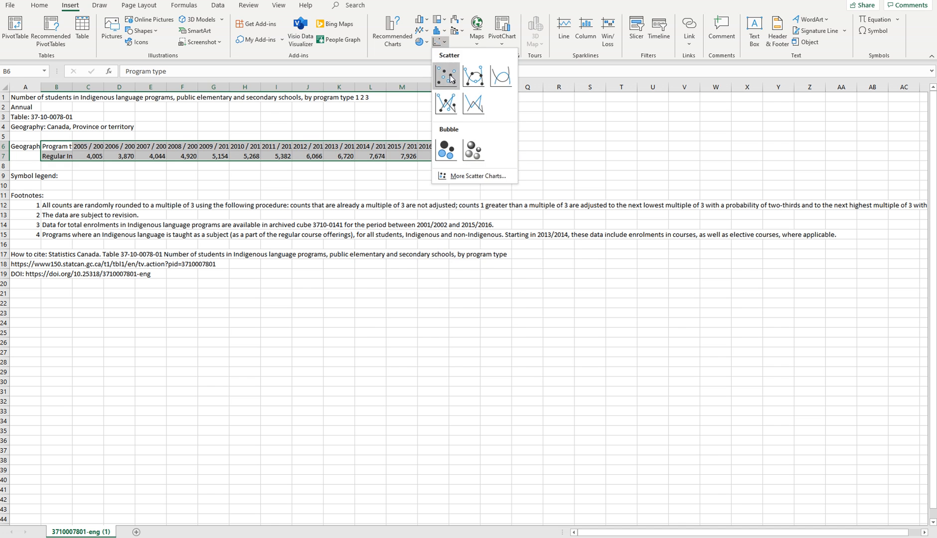
{"action": "left_click", "coordinate": [449, 75]}
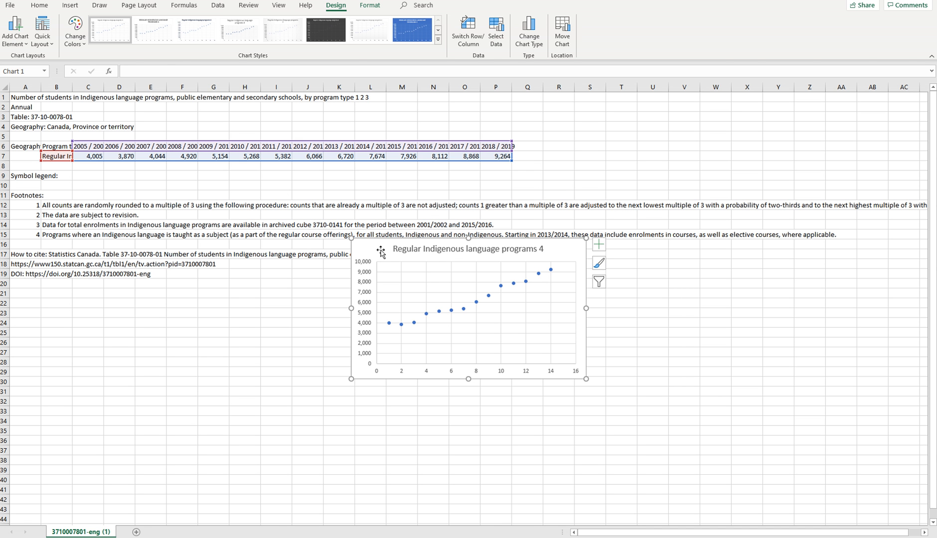
{"action": "key", "text": "Delete"}
{"action": "left_click", "coordinate": [192, 215]}
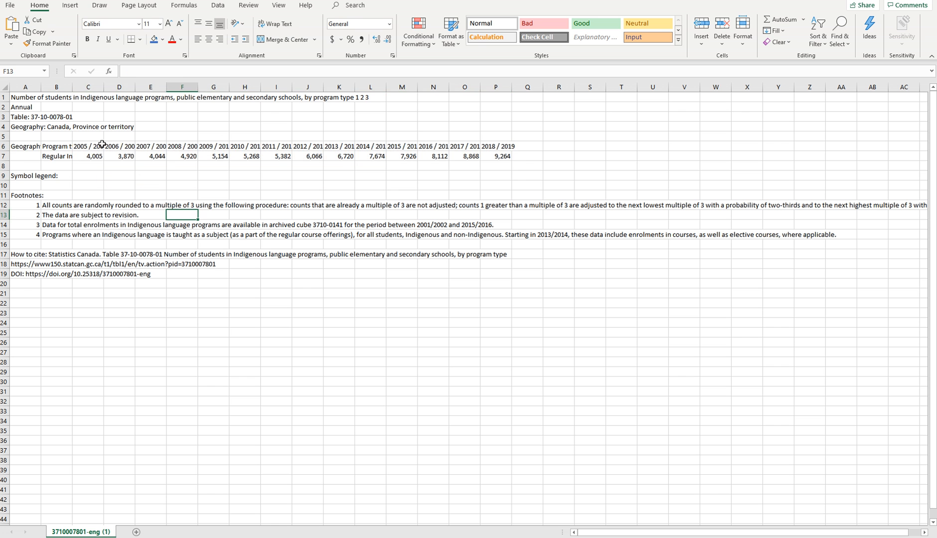
Insert a markers-only scatter chart of C6:P7 and enlarge it below the data to cover about columns I to X, rows 9 to 37.
{"action": "left_click_drag", "start_coordinate": [102, 144], "coordinate": [490, 156]}
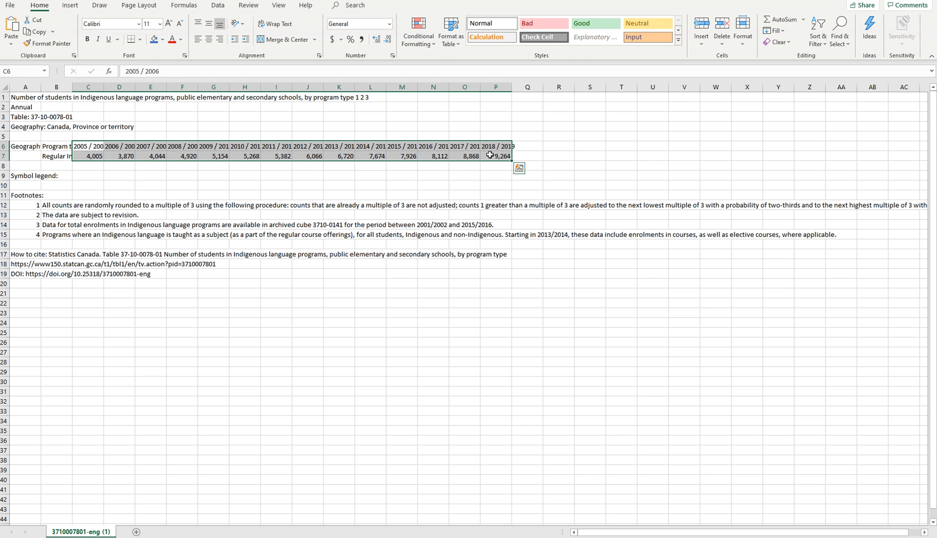
{"action": "left_click", "coordinate": [73, 6]}
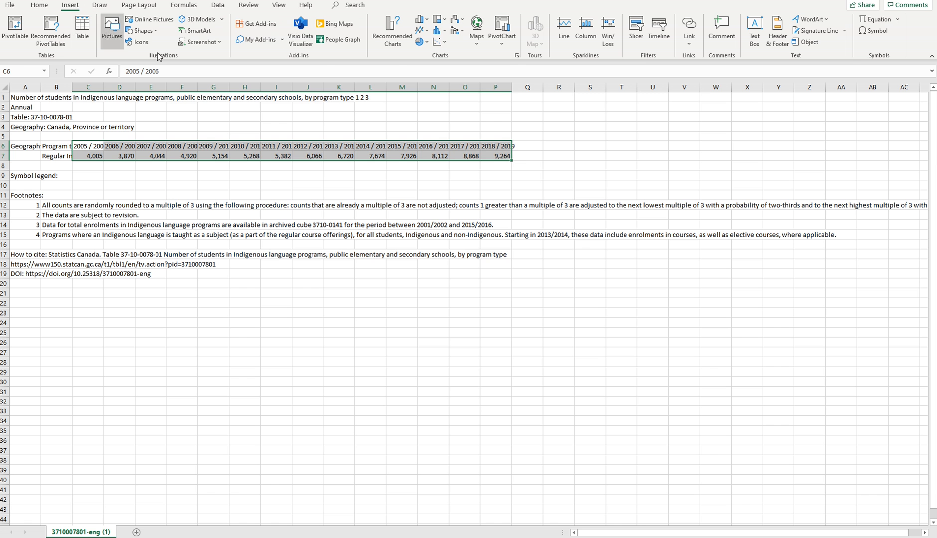
{"action": "left_click", "coordinate": [440, 43]}
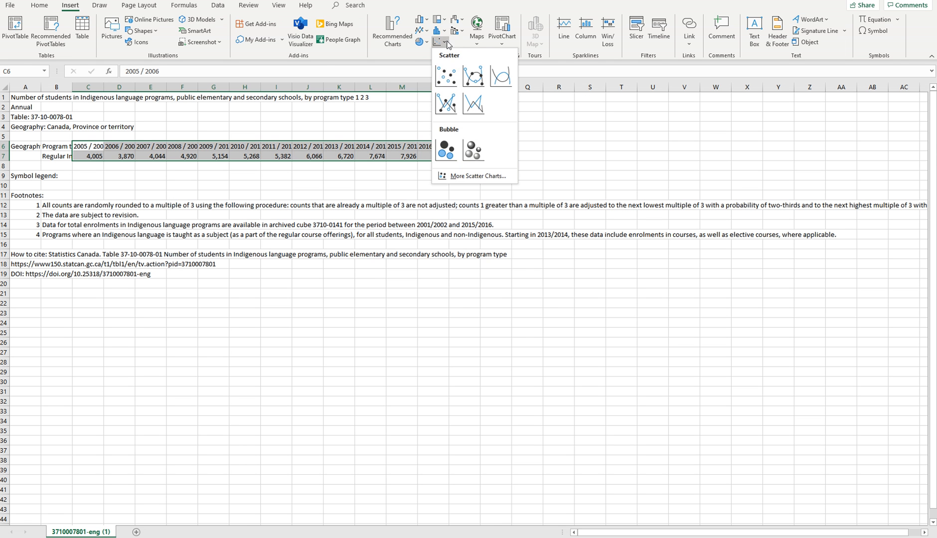
{"action": "left_click", "coordinate": [447, 76]}
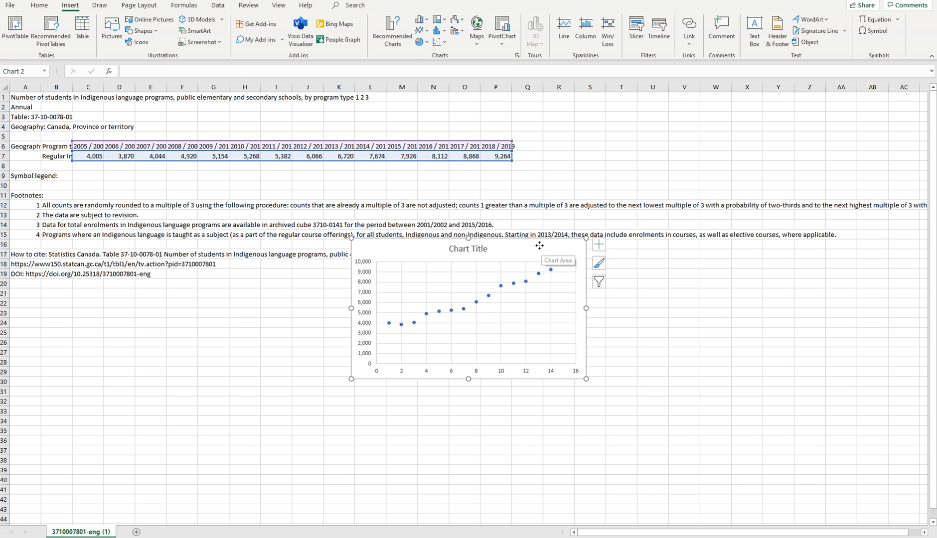
{"action": "left_click_drag", "start_coordinate": [539, 245], "coordinate": [454, 182]}
{"action": "left_click_drag", "start_coordinate": [501, 315], "coordinate": [749, 452]}
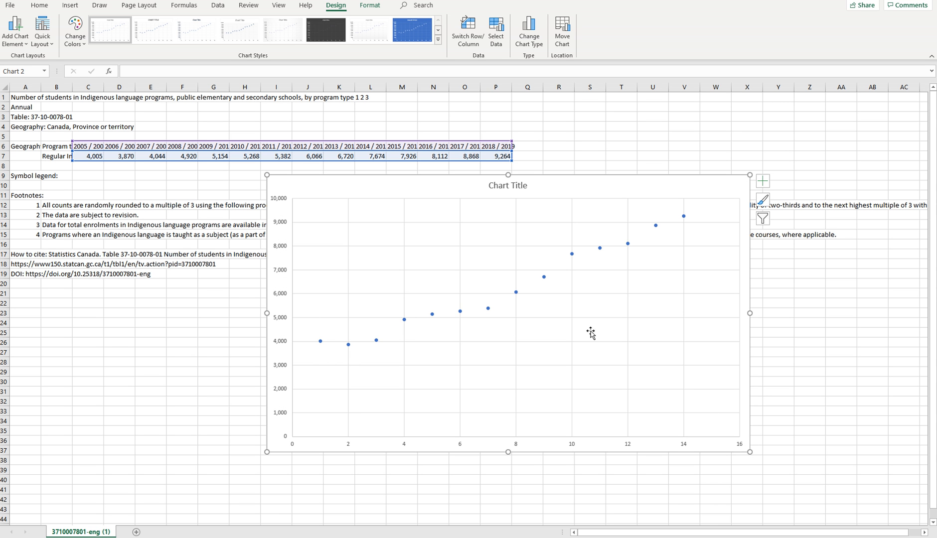
View the vertical axis's formatting settings, including its text options, and close them.
{"action": "left_click", "coordinate": [281, 227]}
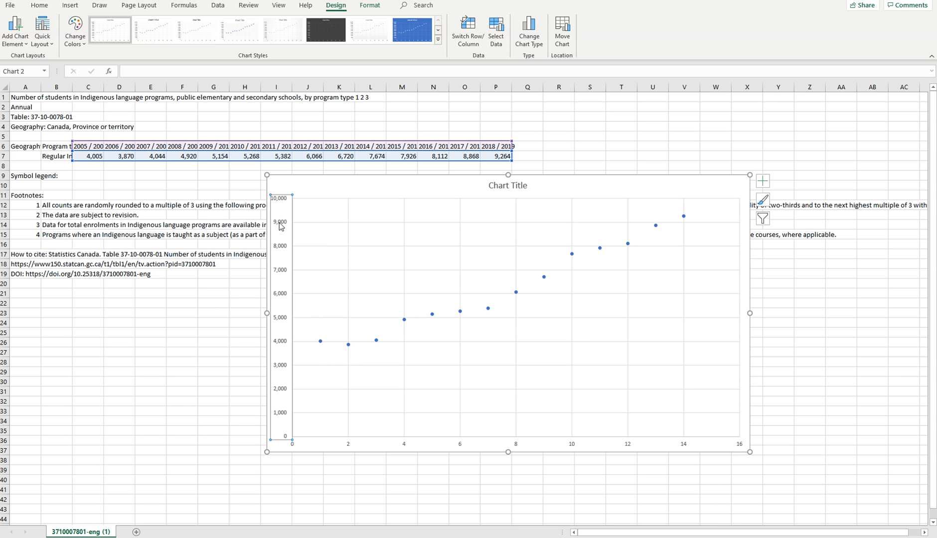
{"action": "double_click", "coordinate": [281, 227]}
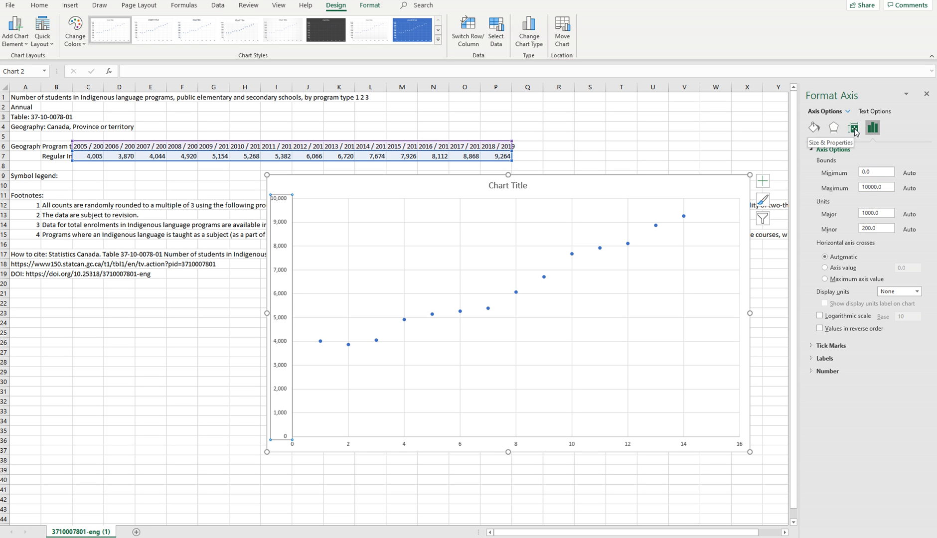
{"action": "left_click", "coordinate": [873, 111]}
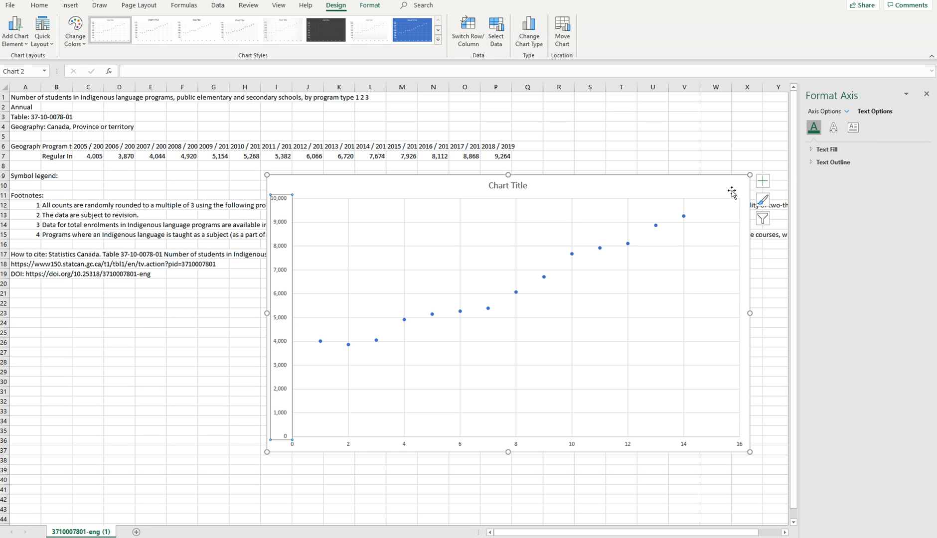
{"action": "left_click", "coordinate": [926, 94]}
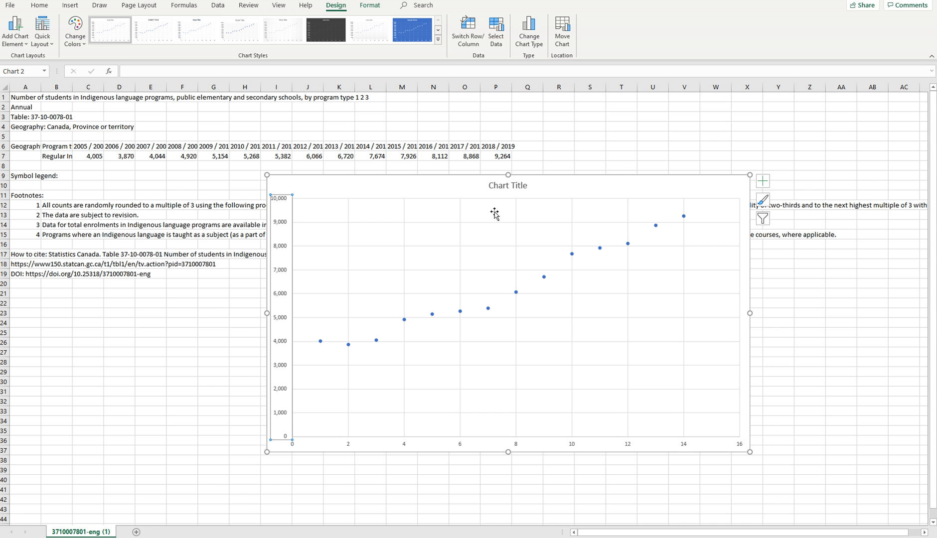
Set the chart title to "Change in Student Enrollment in Indigenous Language Programs in Ontario 2005-2019".
{"action": "left_click", "coordinate": [433, 190]}
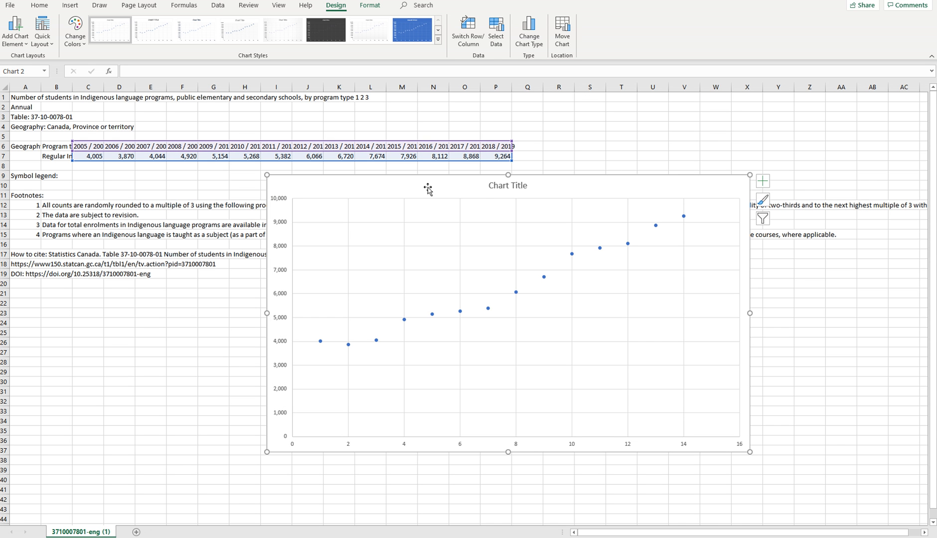
{"action": "double_click", "coordinate": [512, 186]}
{"action": "left_click_drag", "start_coordinate": [513, 186], "coordinate": [525, 189]}
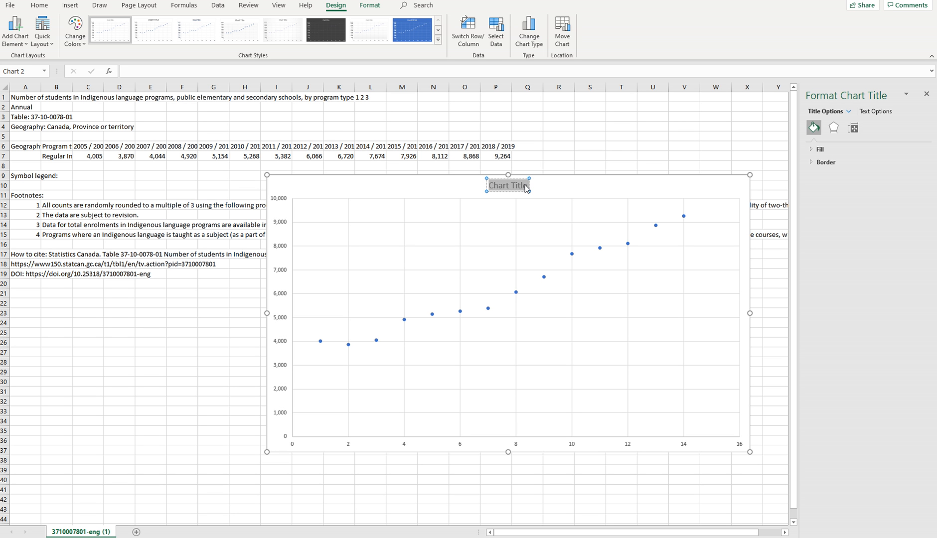
{"action": "type", "text": "Changing"}
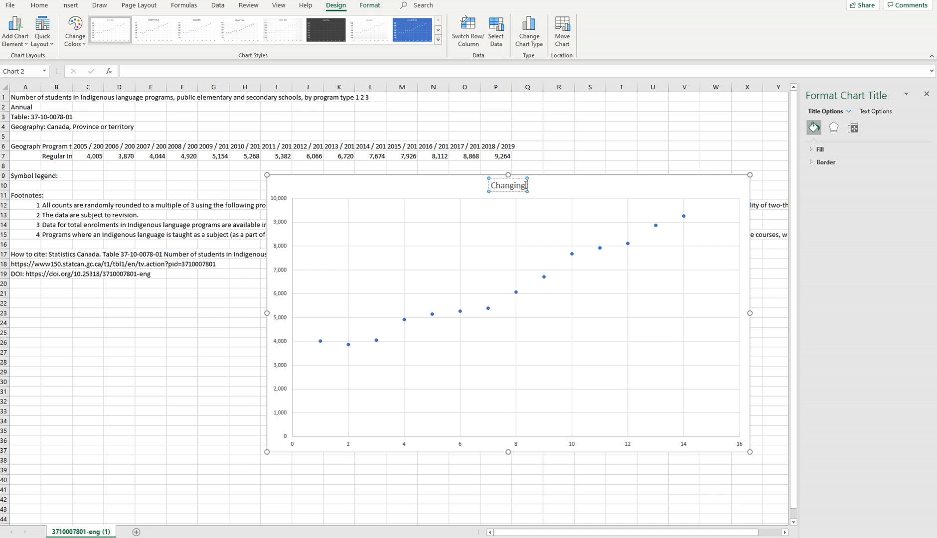
{"action": "key", "text": "BackSpace"}
{"action": "key", "text": "BackSpace"}
{"action": "key", "text": "BackSpace"}
{"action": "type", "text": "e in"}
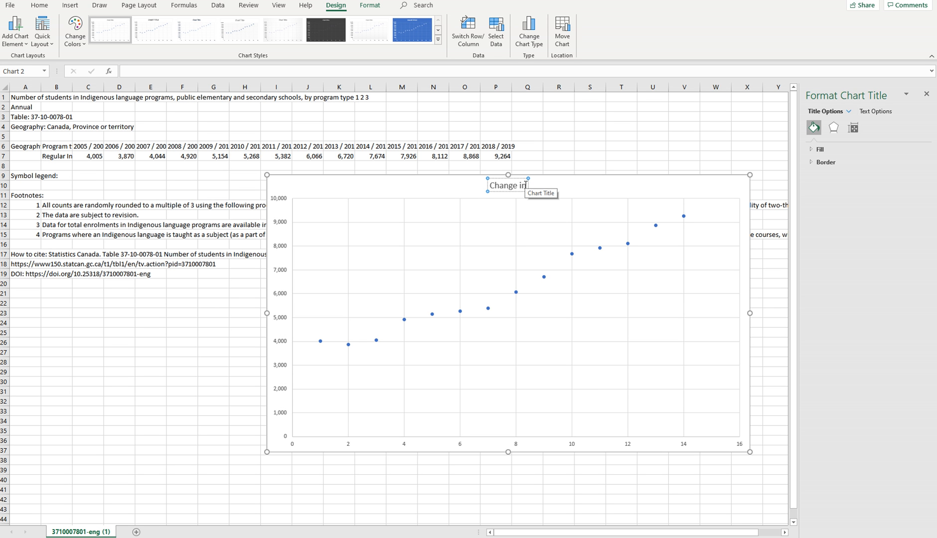
{"action": "type", "text": "Student E"}
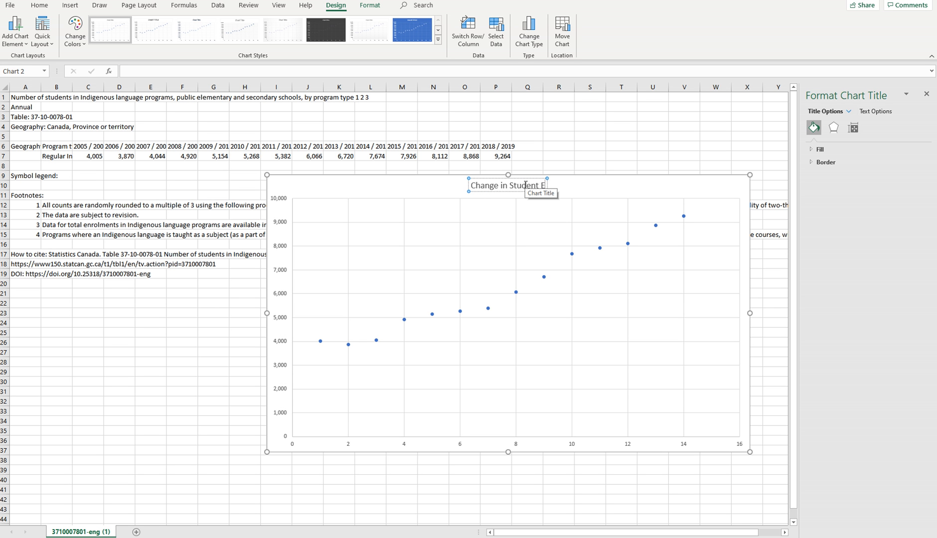
{"action": "type", "text": "nrollm"}
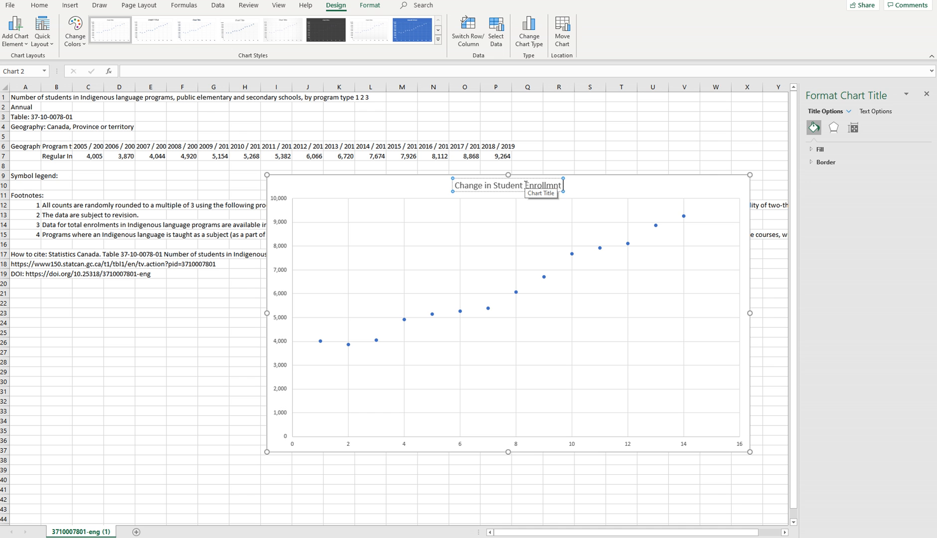
{"action": "type", "text": "ent in"}
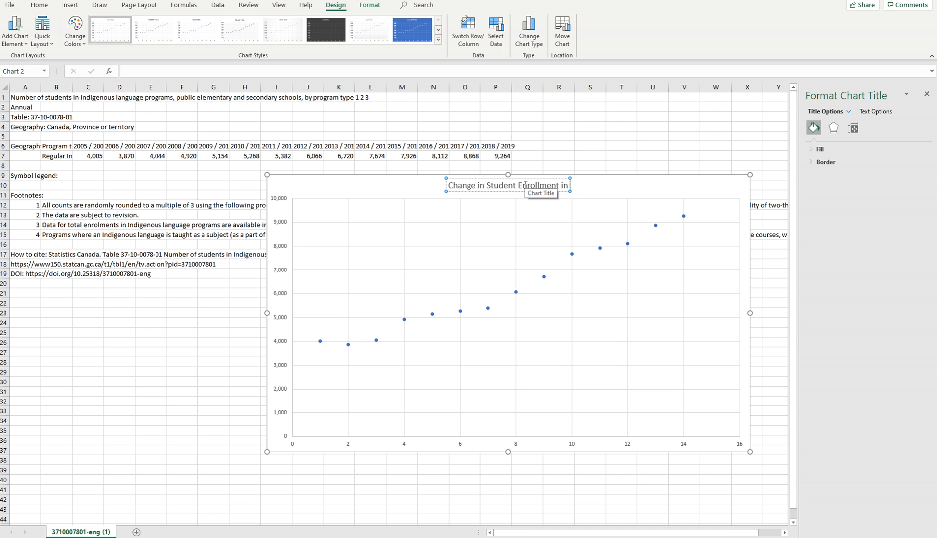
{"action": "type", "text": " Indigen"}
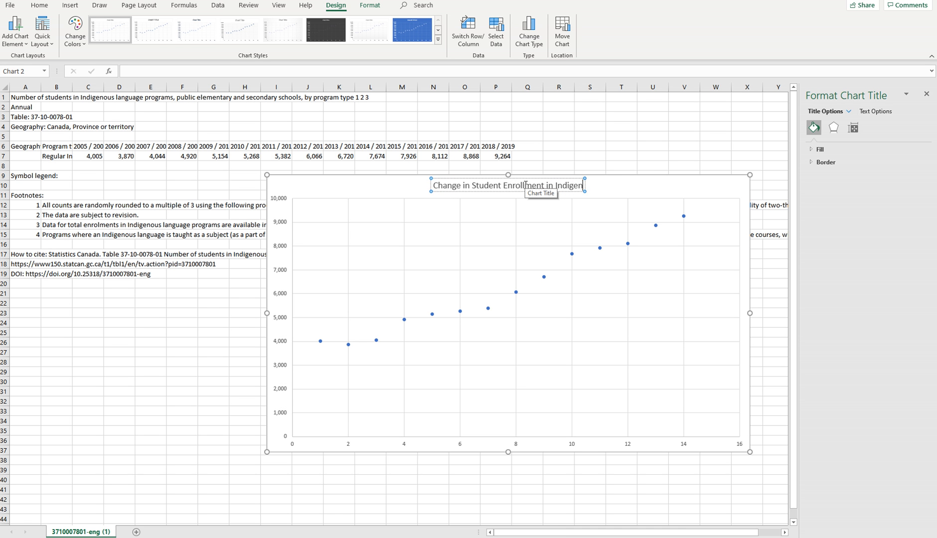
{"action": "type", "text": "ous Langu"}
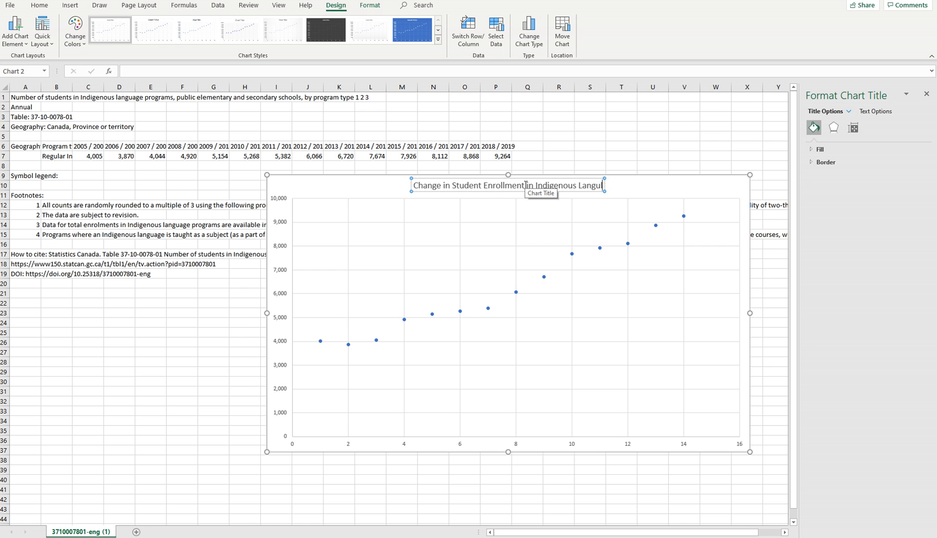
{"action": "type", "text": "age Progr"}
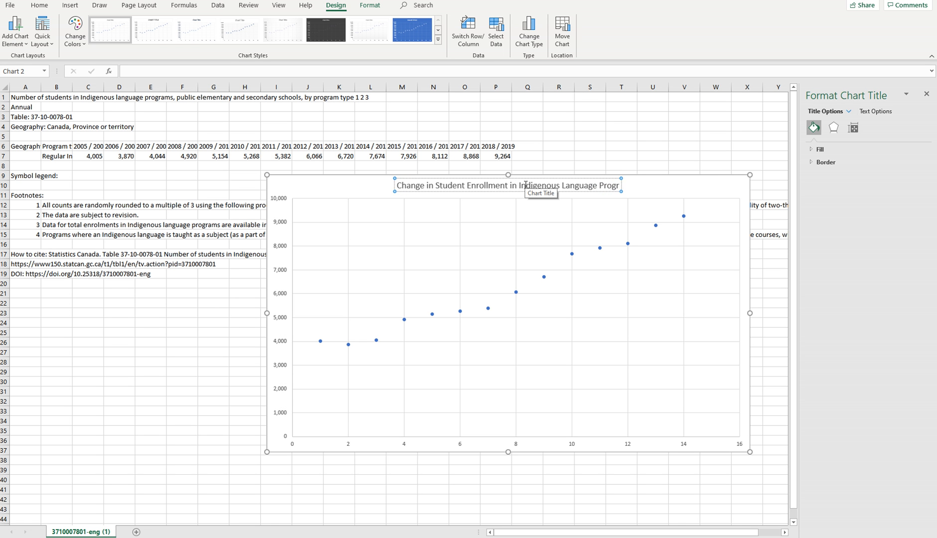
{"action": "type", "text": "ams in Ontario"}
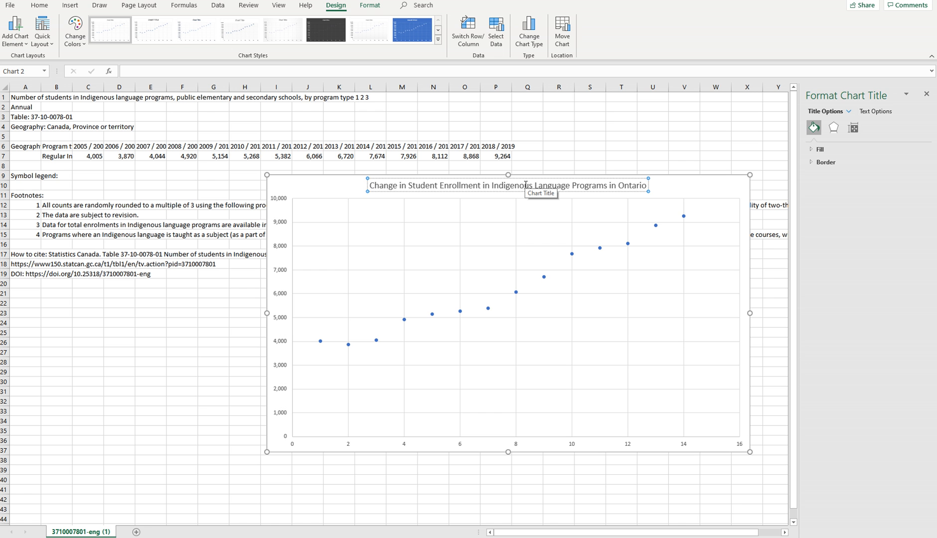
{"action": "type", "text": " 20"}
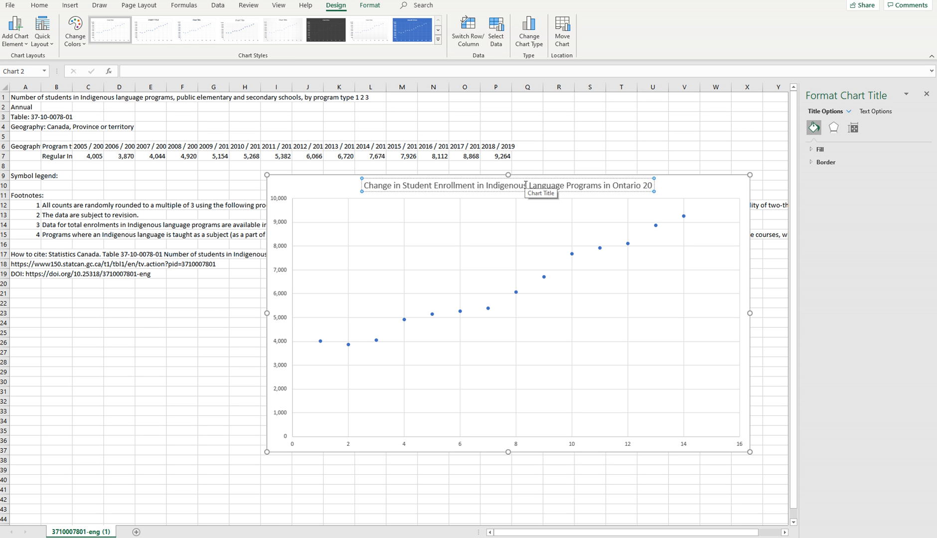
{"action": "type", "text": "05-"}
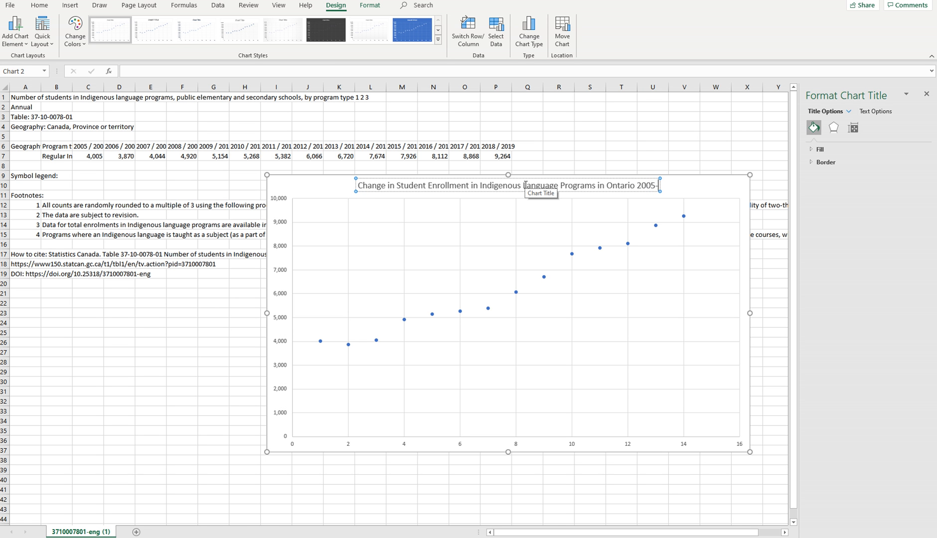
{"action": "type", "text": "2019"}
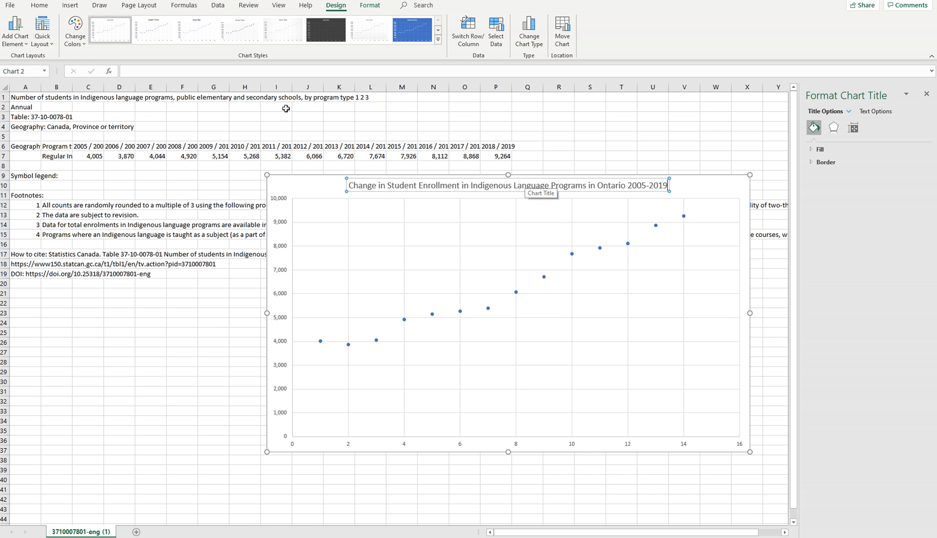
{"action": "left_click", "coordinate": [320, 185]}
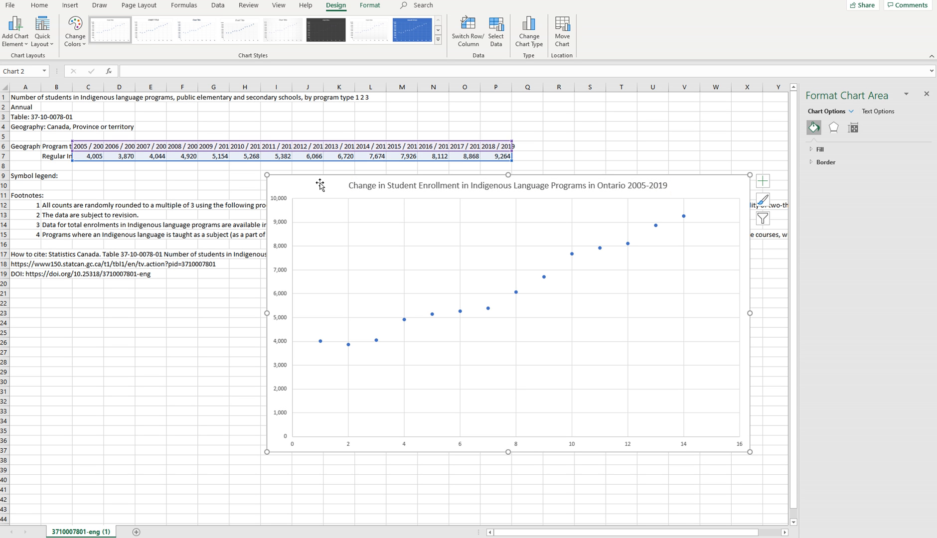
Add a primary horizontal and a primary vertical axis title to the scatter chart.
{"action": "left_click", "coordinate": [15, 39]}
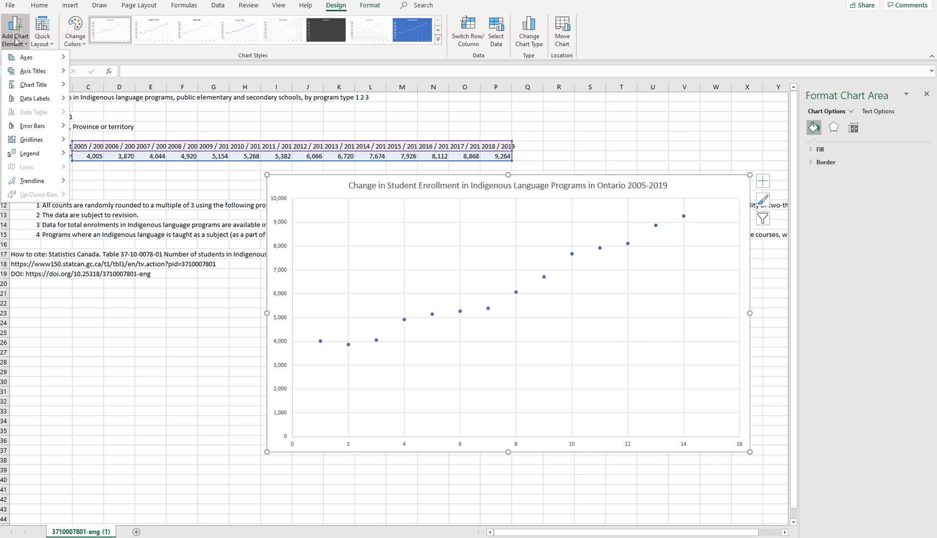
{"action": "mouse_move", "coordinate": [33, 71]}
{"action": "left_click", "coordinate": [100, 78]}
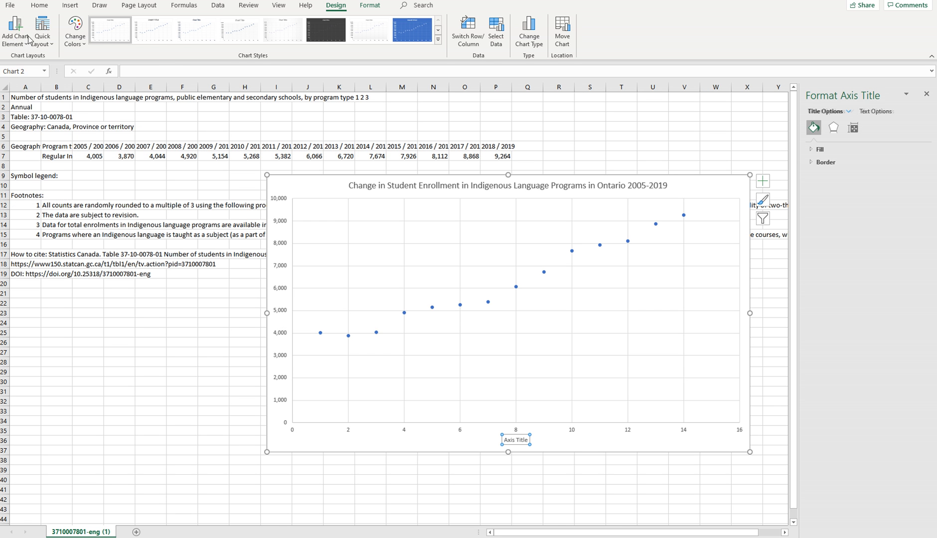
{"action": "left_click", "coordinate": [27, 40]}
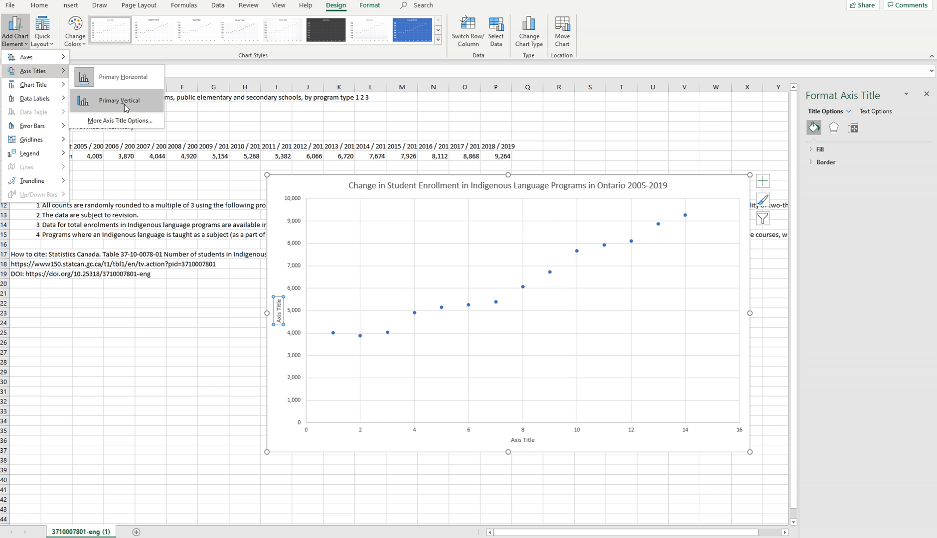
{"action": "left_click", "coordinate": [119, 101]}
Set the vertical axis title to "Student Enrollment".
{"action": "triple_click", "coordinate": [279, 309]}
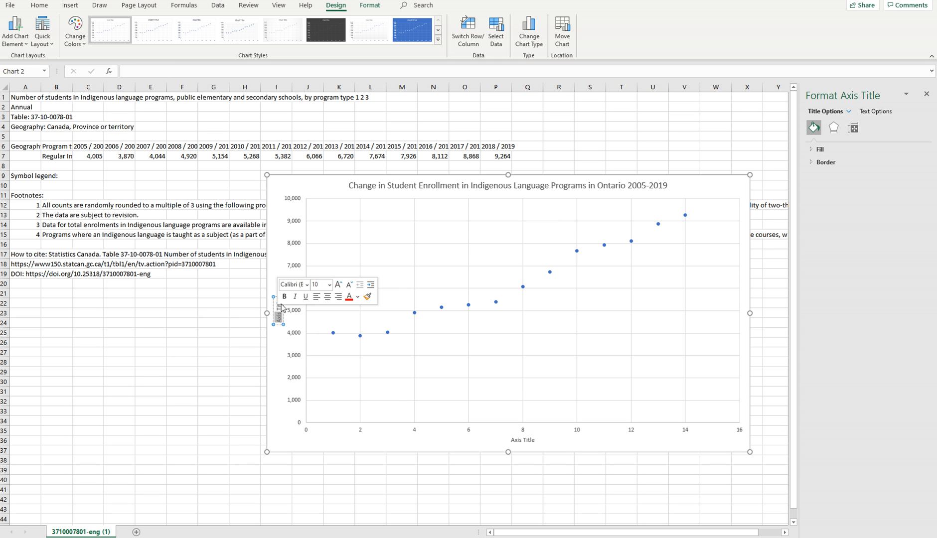
{"action": "left_click", "coordinate": [279, 310]}
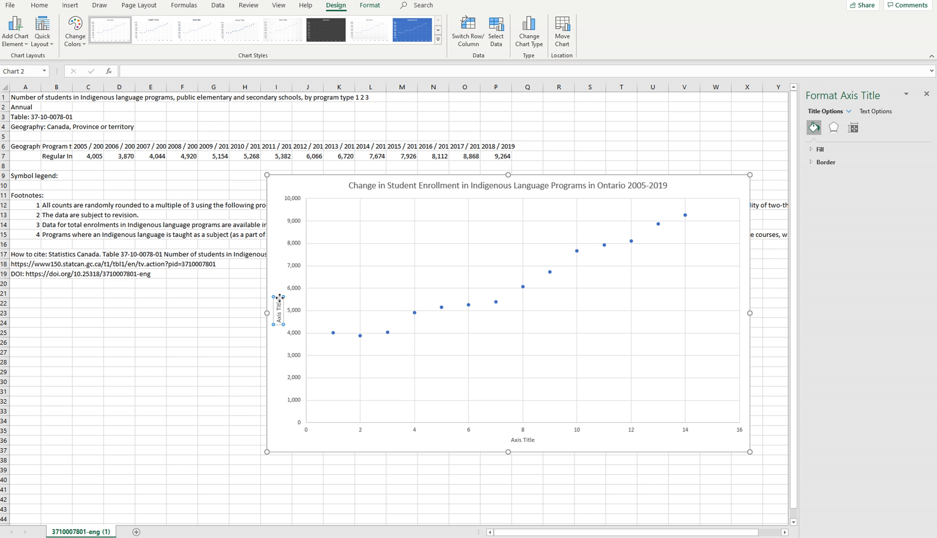
{"action": "left_click_drag", "start_coordinate": [279, 298], "coordinate": [277, 322]}
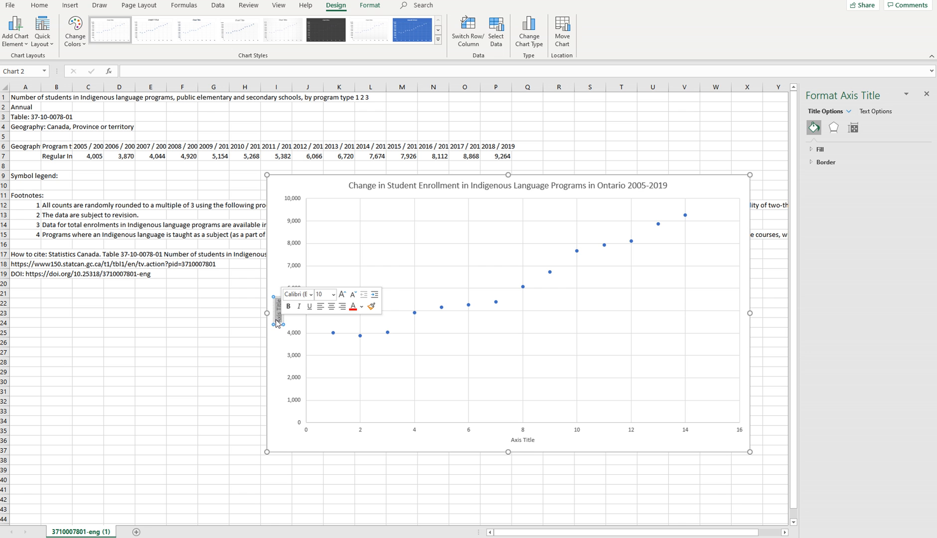
{"action": "type", "text": "Stude"}
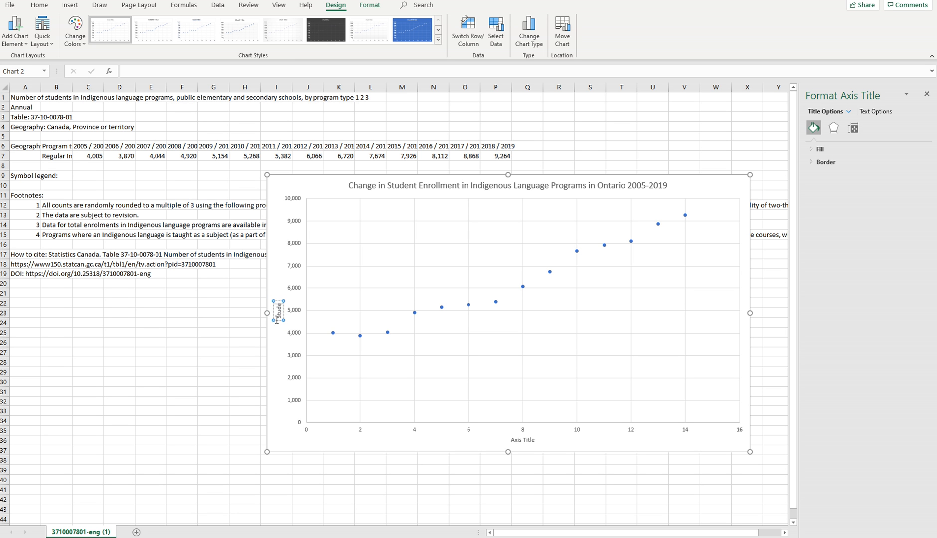
{"action": "type", "text": "nt Enrollmen"}
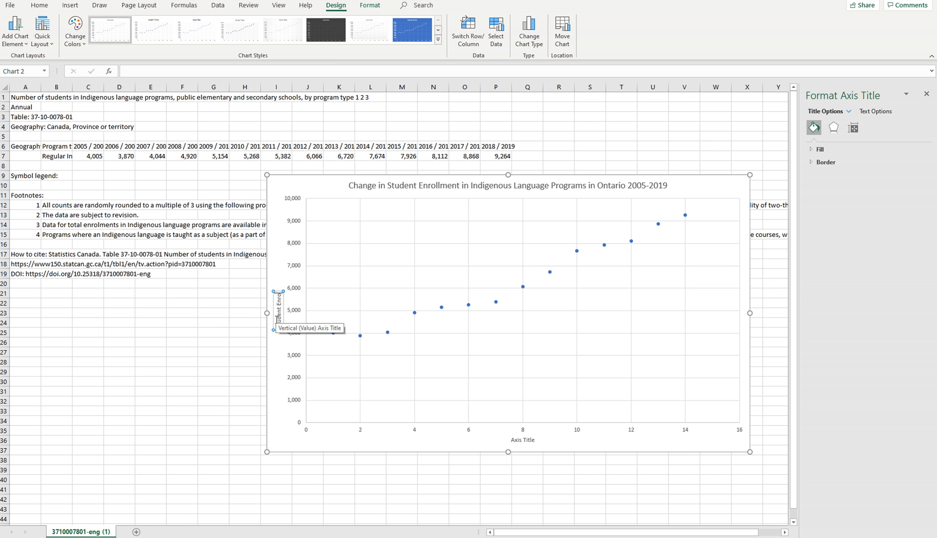
{"action": "key", "text": "BackSpace"}
{"action": "key", "text": "BackSpace"}
{"action": "key", "text": "BackSpace"}
{"action": "type", "text": "ment"}
{"action": "left_click", "coordinate": [374, 445]}
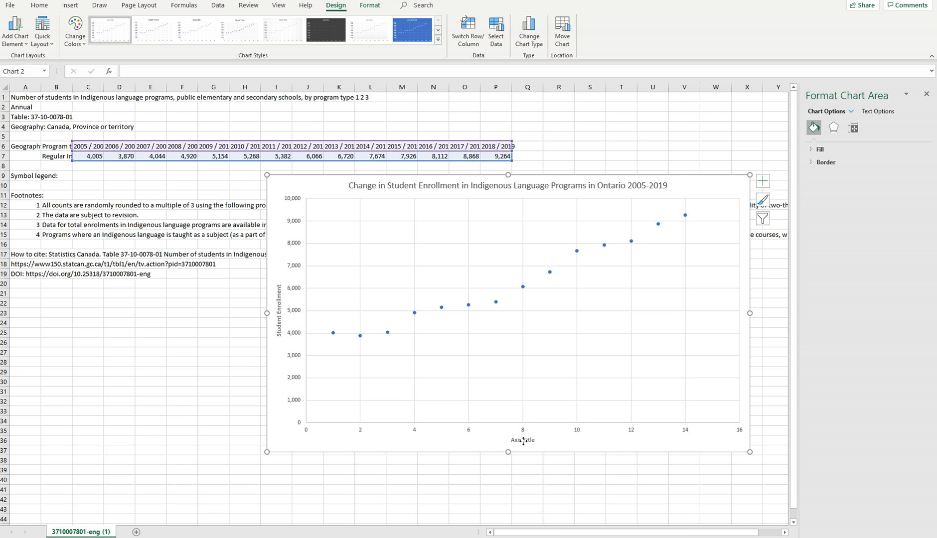
Set the horizontal axis title to "Years after 2004/2005 school year".
{"action": "left_click", "coordinate": [522, 441]}
{"action": "left_click_drag", "start_coordinate": [511, 440], "coordinate": [535, 443]}
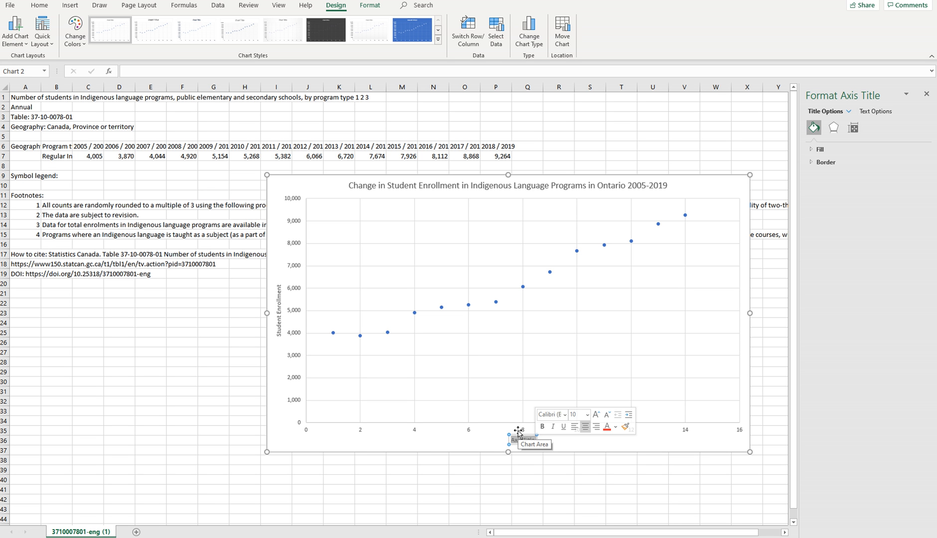
{"action": "type", "text": "Years"}
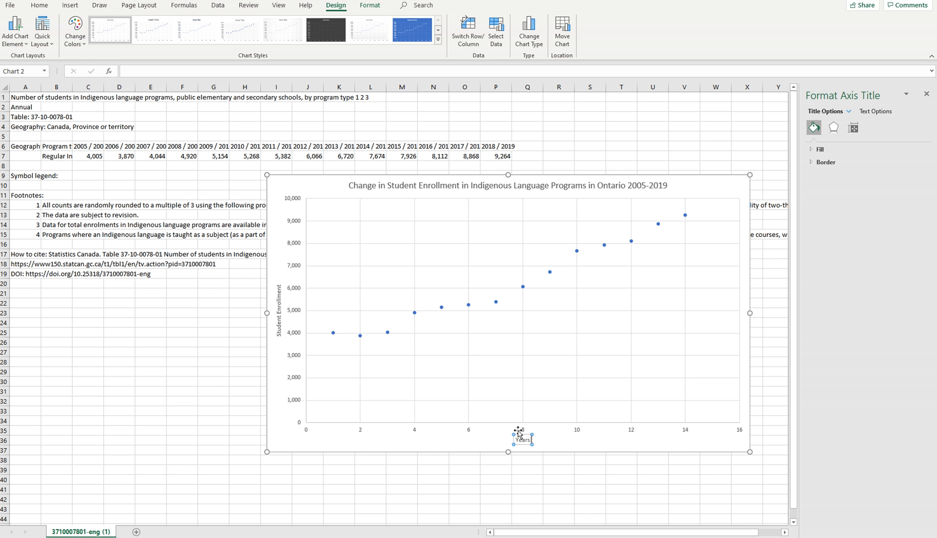
{"action": "type", "text": " after 2004/2005 school"}
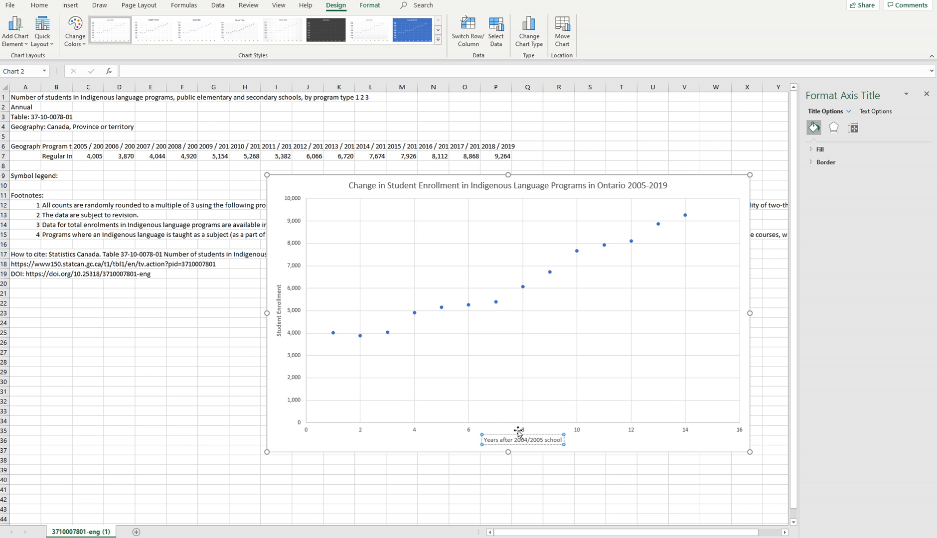
{"action": "type", "text": " year"}
{"action": "left_click", "coordinate": [432, 437]}
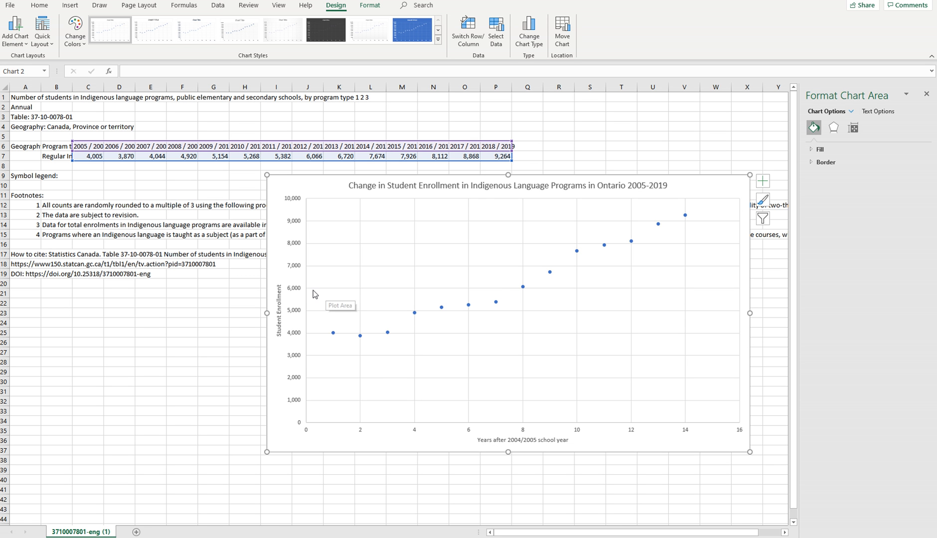
Add a linear trendline to the enrollment points and show its trendline type options.
{"action": "left_click", "coordinate": [19, 36]}
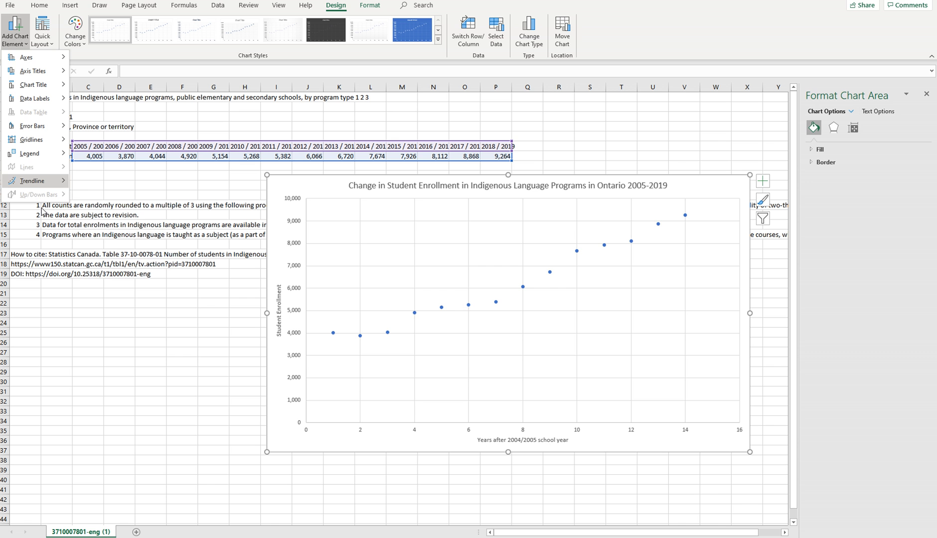
{"action": "mouse_move", "coordinate": [40, 183]}
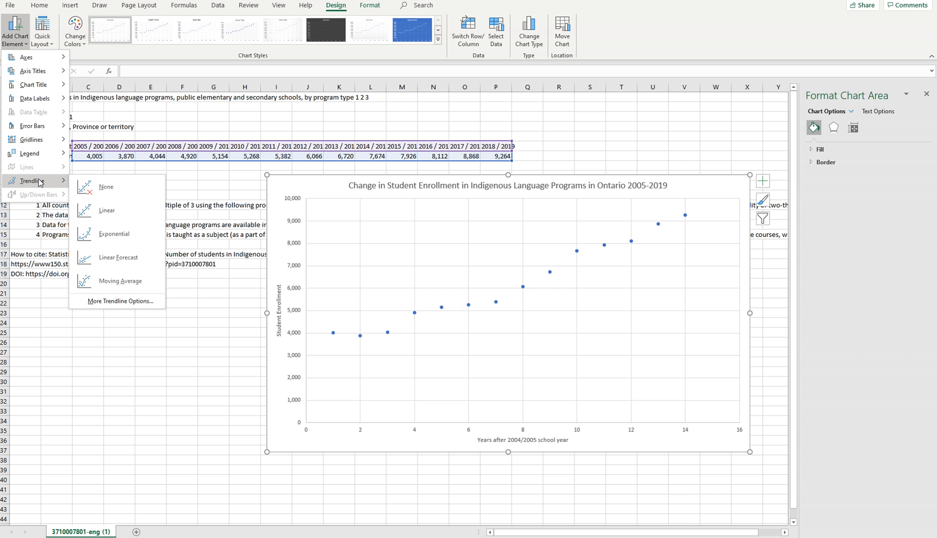
{"action": "left_click", "coordinate": [126, 300]}
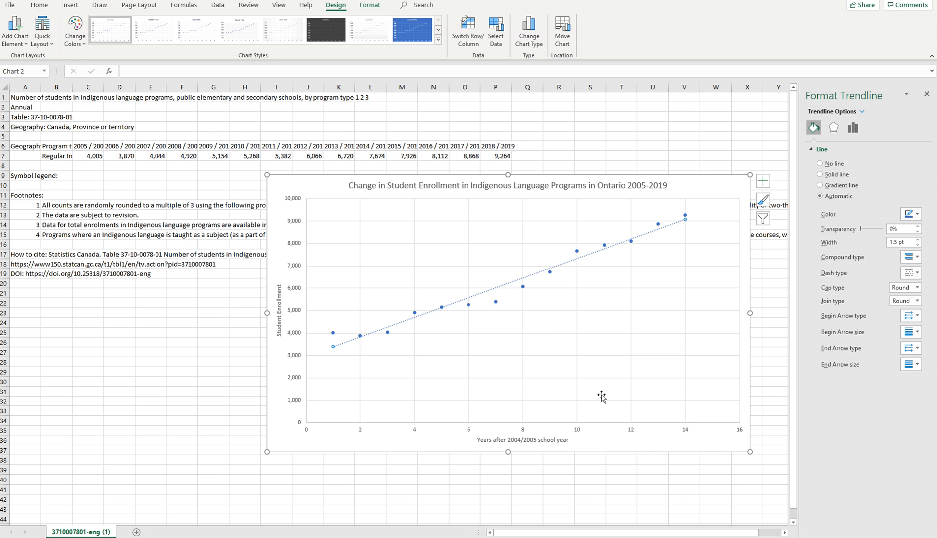
{"action": "left_click", "coordinate": [854, 128]}
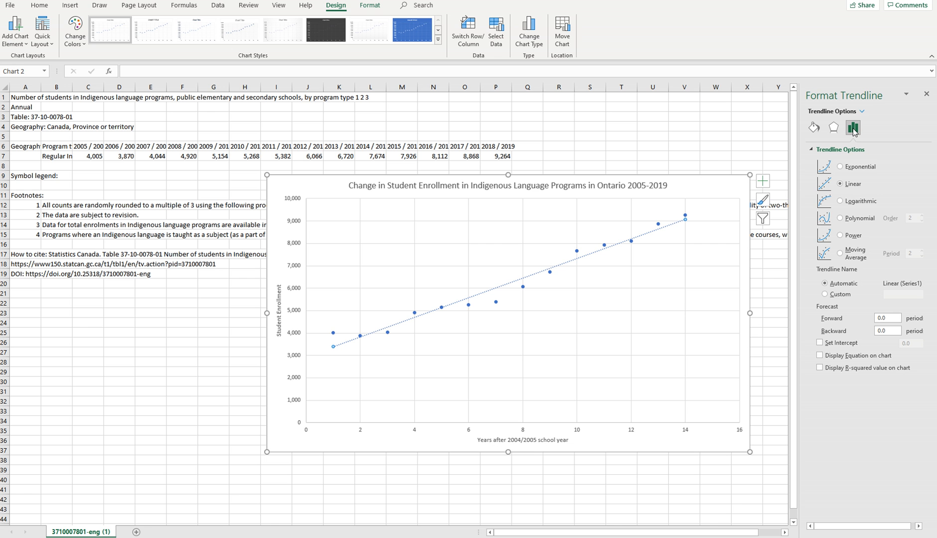
Try the Exponential, Logarithmic, Polynomial order 2 and Power trendlines on the data, returning to Exponential.
{"action": "left_click", "coordinate": [840, 167]}
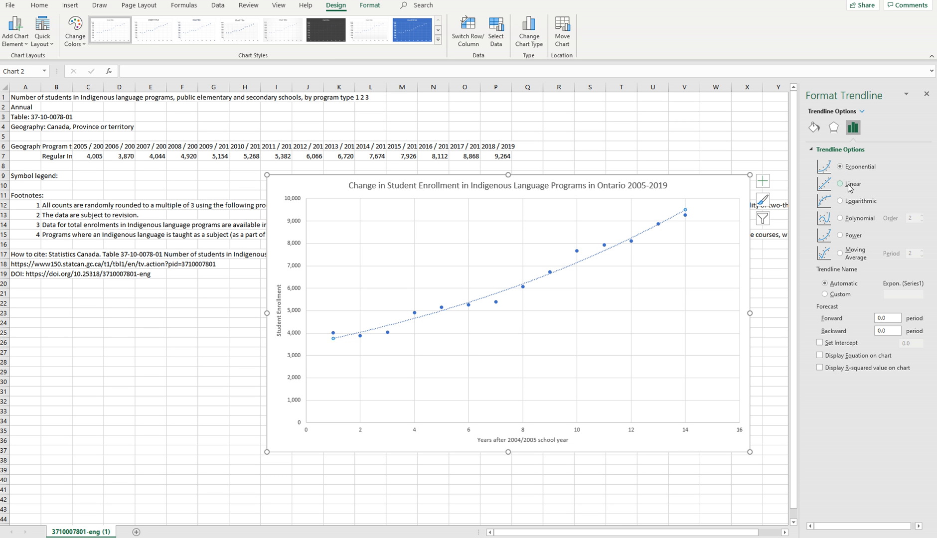
{"action": "left_click", "coordinate": [840, 201]}
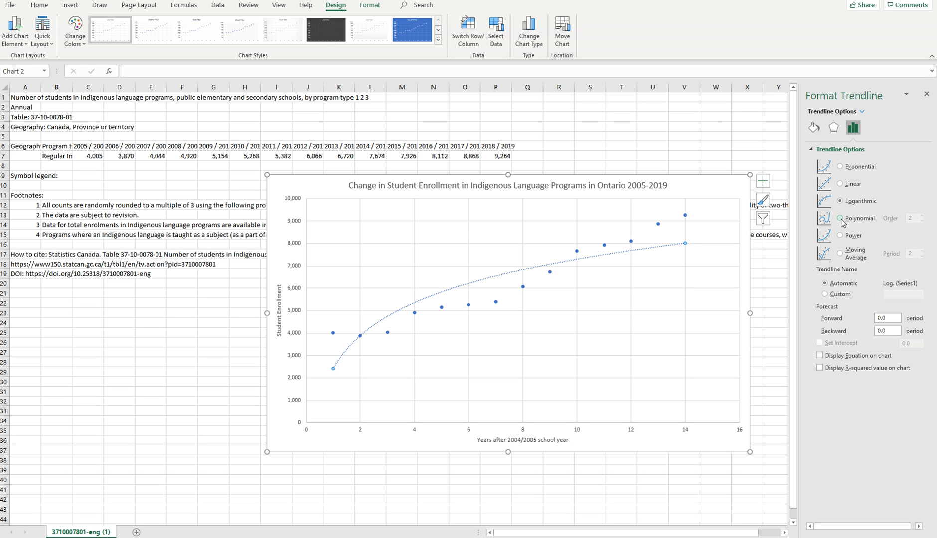
{"action": "left_click", "coordinate": [840, 219]}
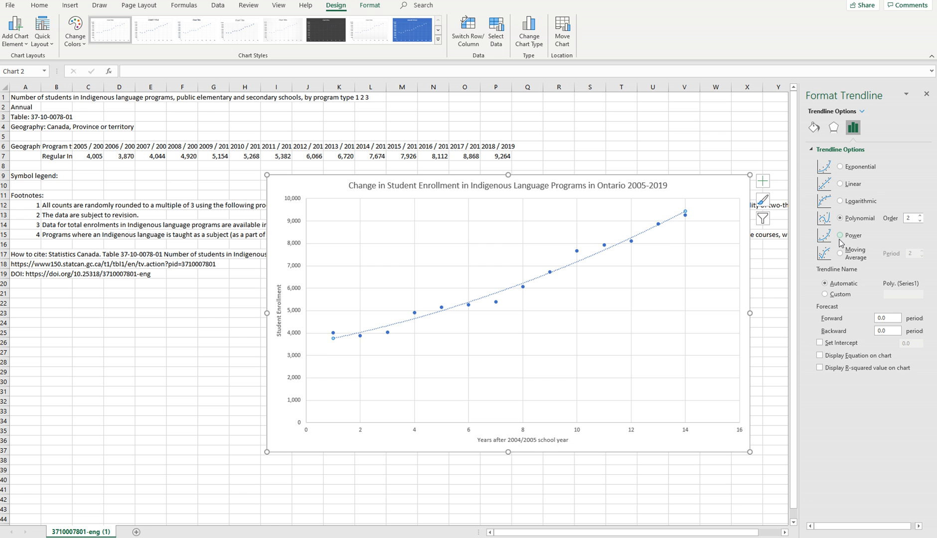
{"action": "left_click", "coordinate": [841, 236]}
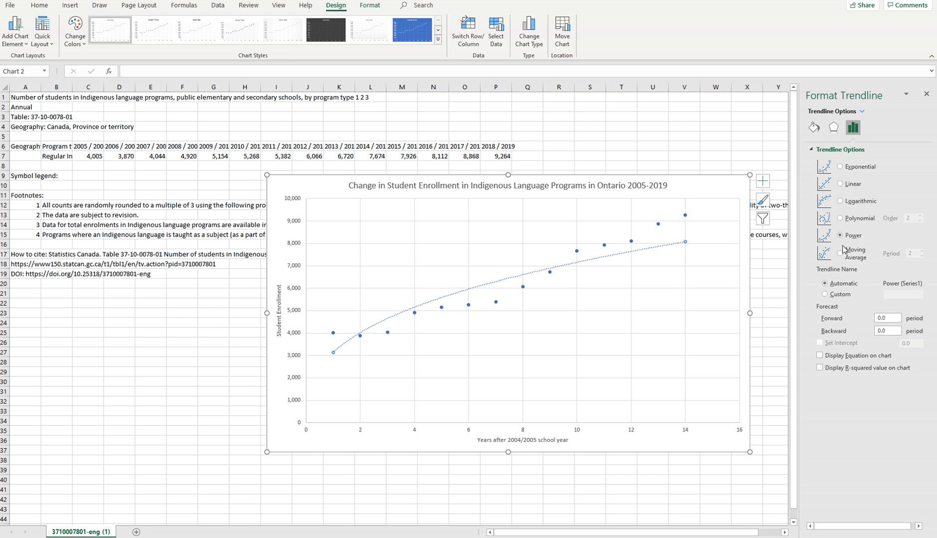
{"action": "left_click", "coordinate": [840, 167]}
{"action": "left_click", "coordinate": [840, 218]}
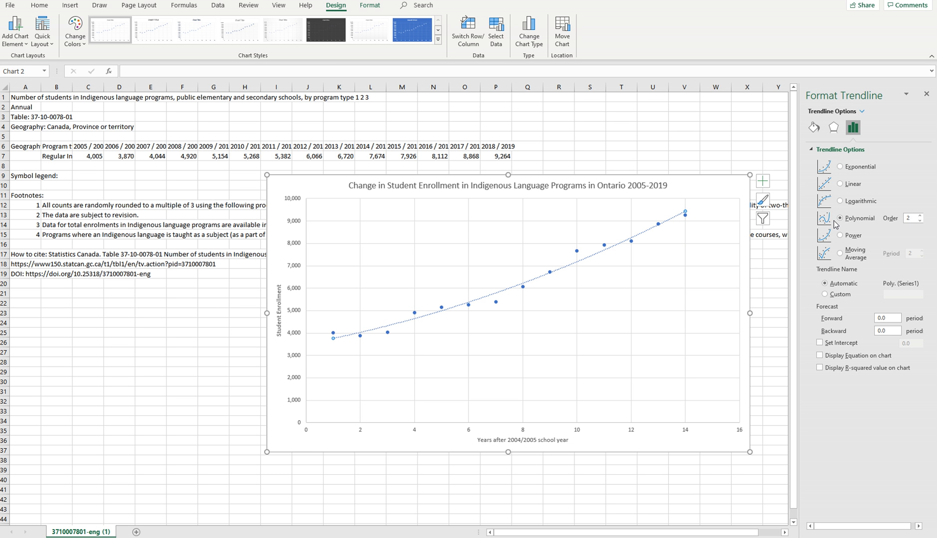
{"action": "left_click", "coordinate": [840, 167]}
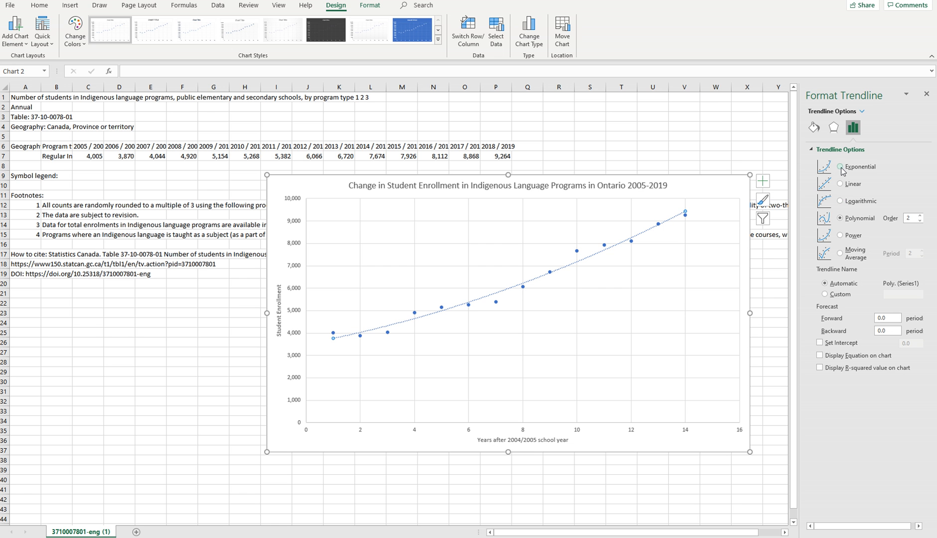
Display the R-squared value on the chart and compare it across the trendline types, ending on Polynomial of order 2.
{"action": "left_click", "coordinate": [820, 368]}
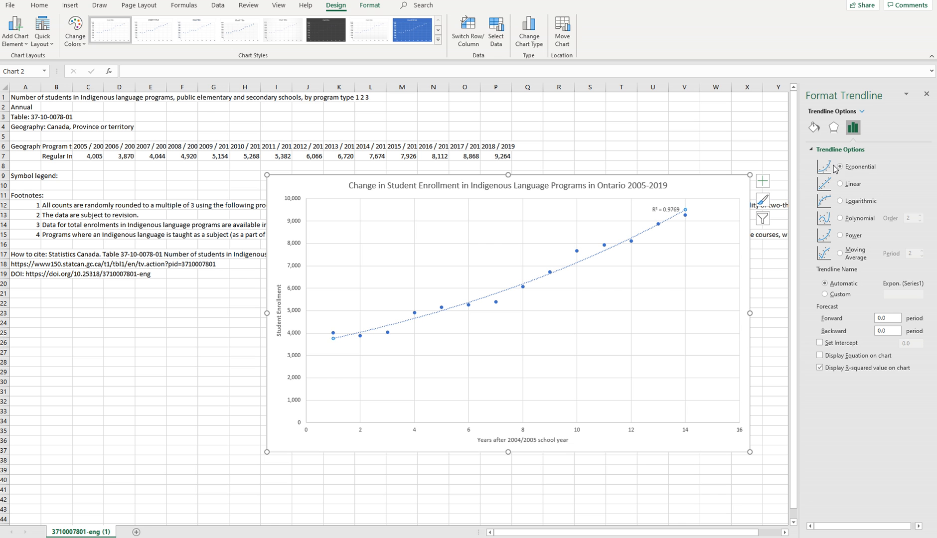
{"action": "left_click", "coordinate": [840, 184]}
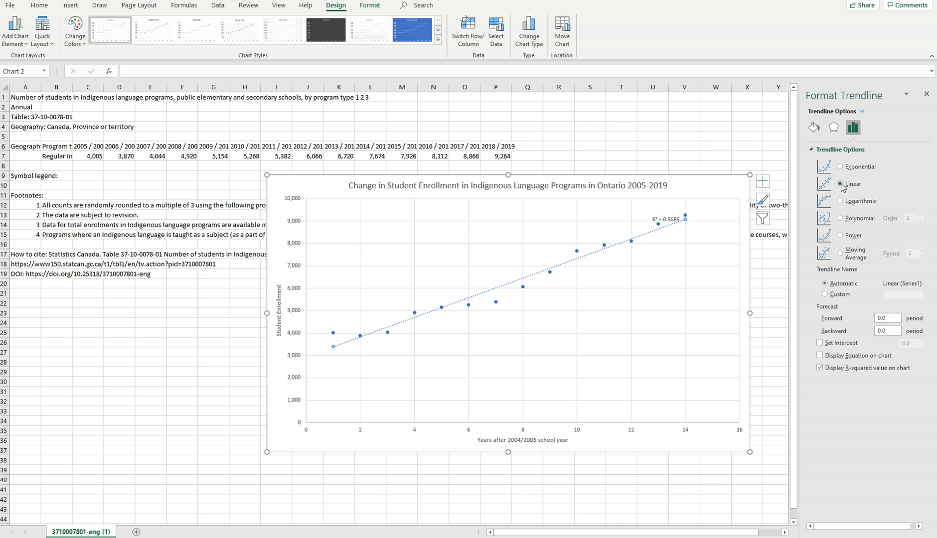
{"action": "left_click", "coordinate": [840, 201]}
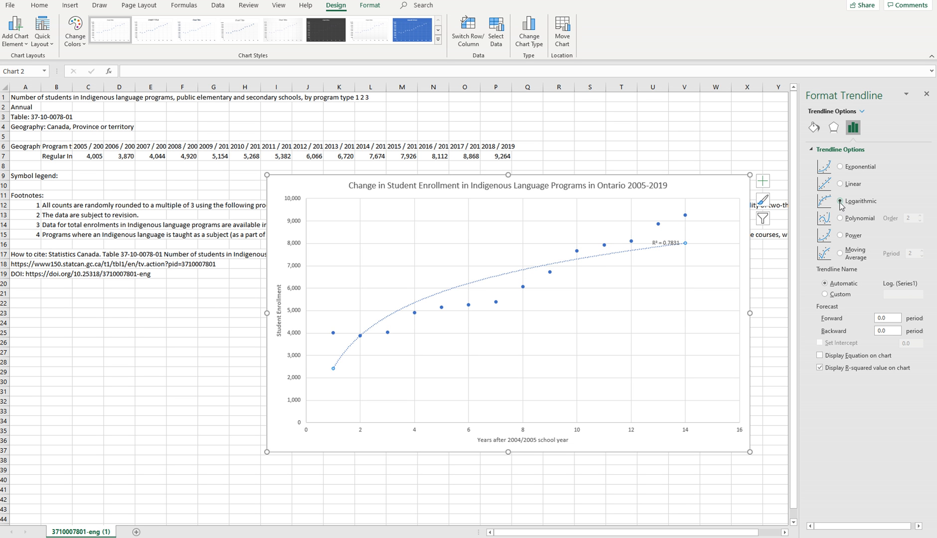
{"action": "left_click", "coordinate": [839, 219]}
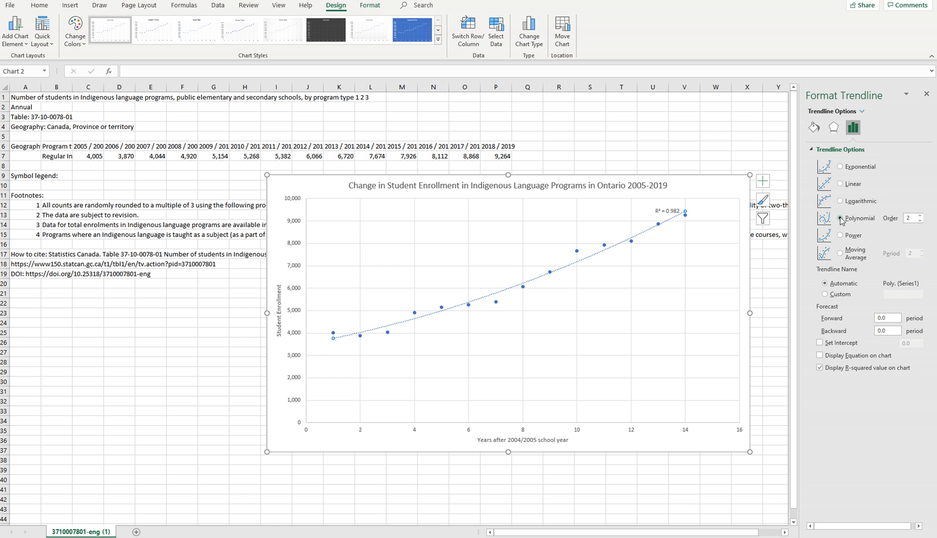
{"action": "left_click", "coordinate": [840, 236]}
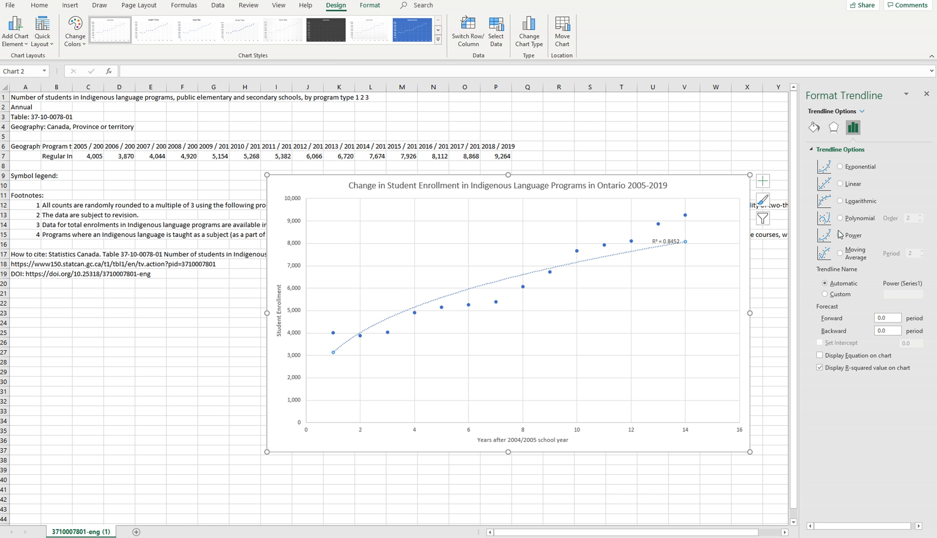
{"action": "left_click", "coordinate": [840, 218]}
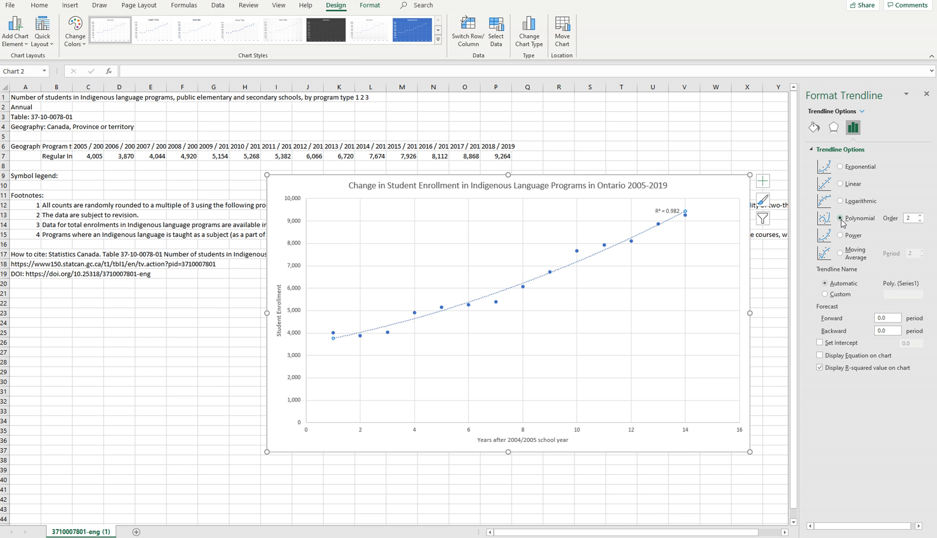
{"action": "left_click", "coordinate": [840, 167]}
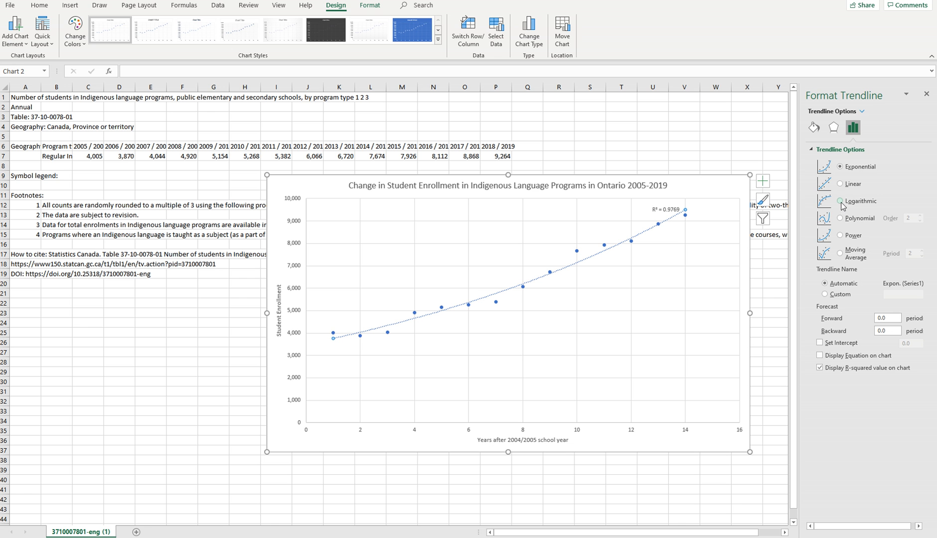
{"action": "left_click", "coordinate": [840, 219]}
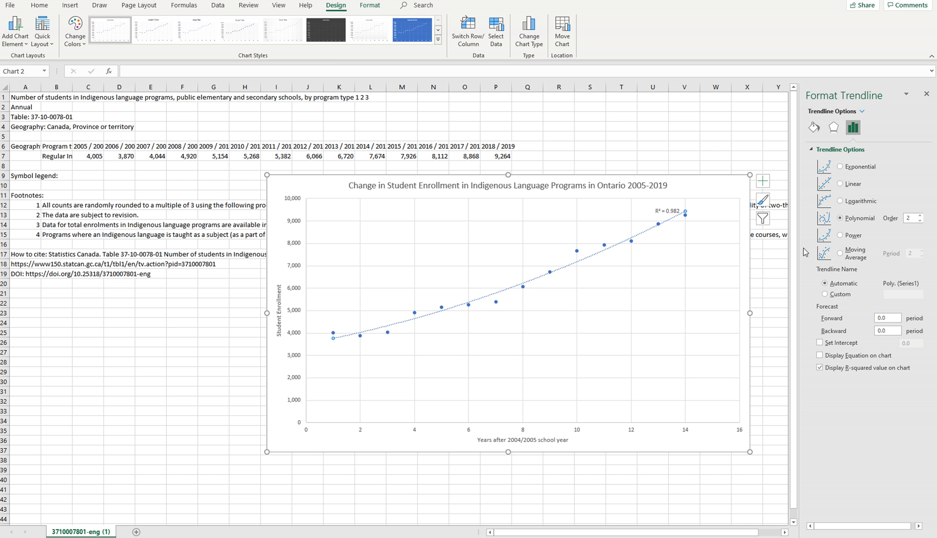
Move the R-squared label to the clear area above the curve near x = 10 and set its font size to 16.
{"action": "left_click", "coordinate": [673, 211]}
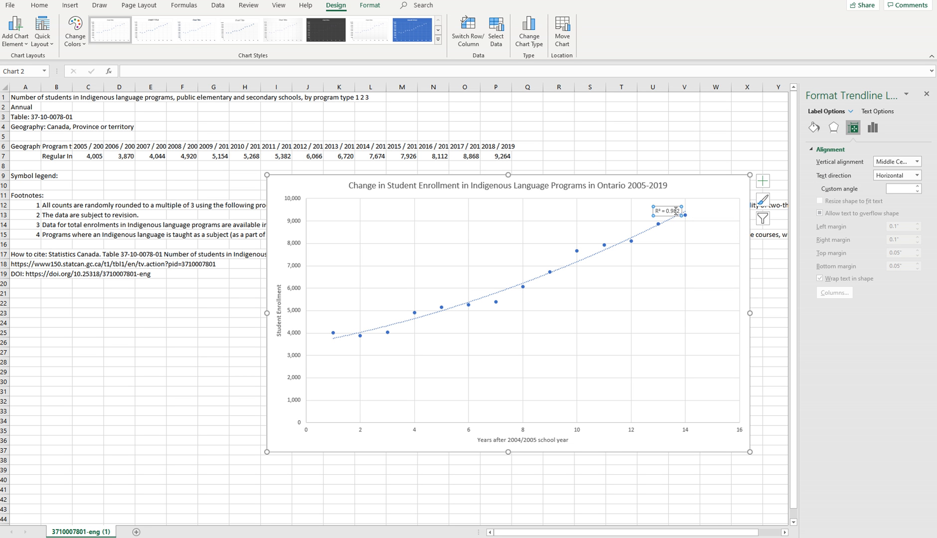
{"action": "left_click_drag", "start_coordinate": [679, 207], "coordinate": [600, 213]}
{"action": "left_click", "coordinate": [596, 209]}
{"action": "left_click_drag", "start_coordinate": [599, 209], "coordinate": [573, 210]}
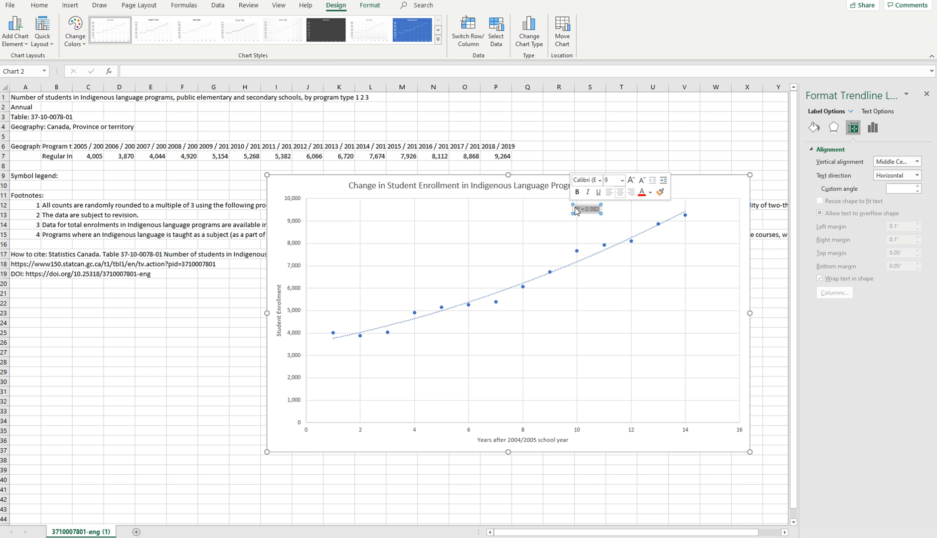
{"action": "left_click", "coordinate": [621, 181]}
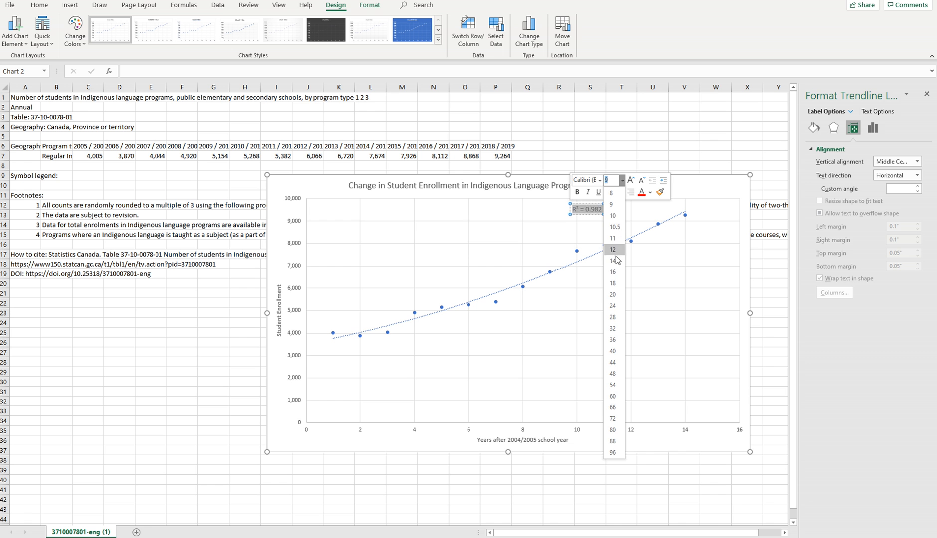
{"action": "left_click", "coordinate": [613, 272]}
{"action": "left_click", "coordinate": [653, 308]}
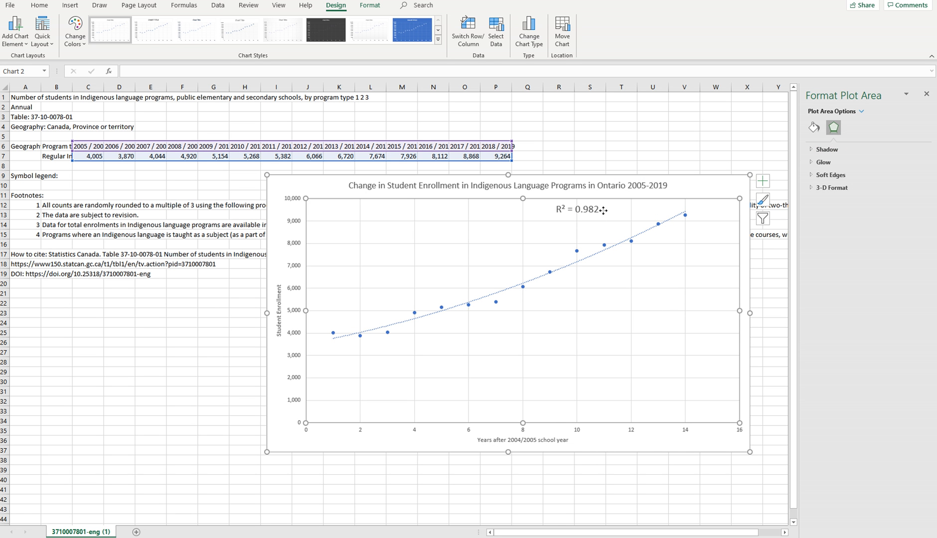
{"action": "left_click", "coordinate": [668, 191]}
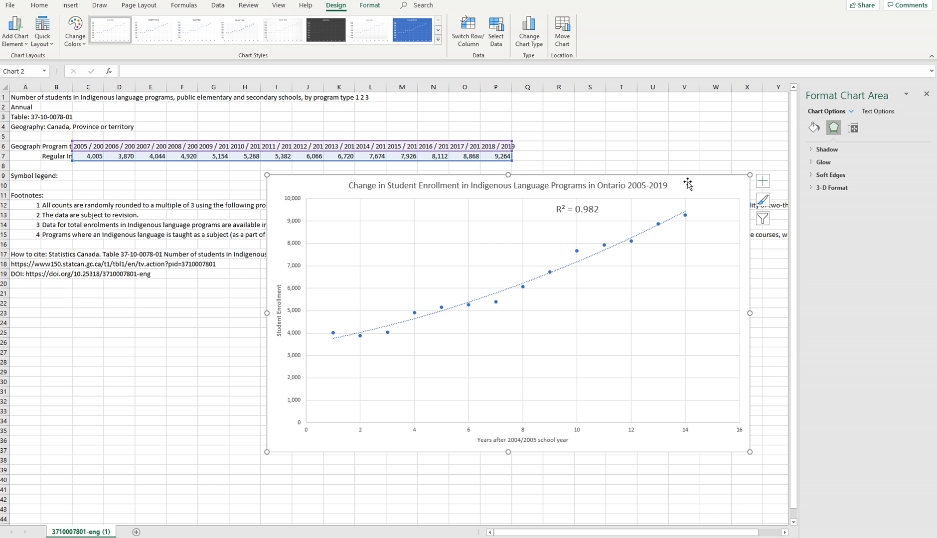
Try a second trendline with its equation displayed on the chart, switching from Logarithmic back to Linear.
{"action": "left_click", "coordinate": [15, 30]}
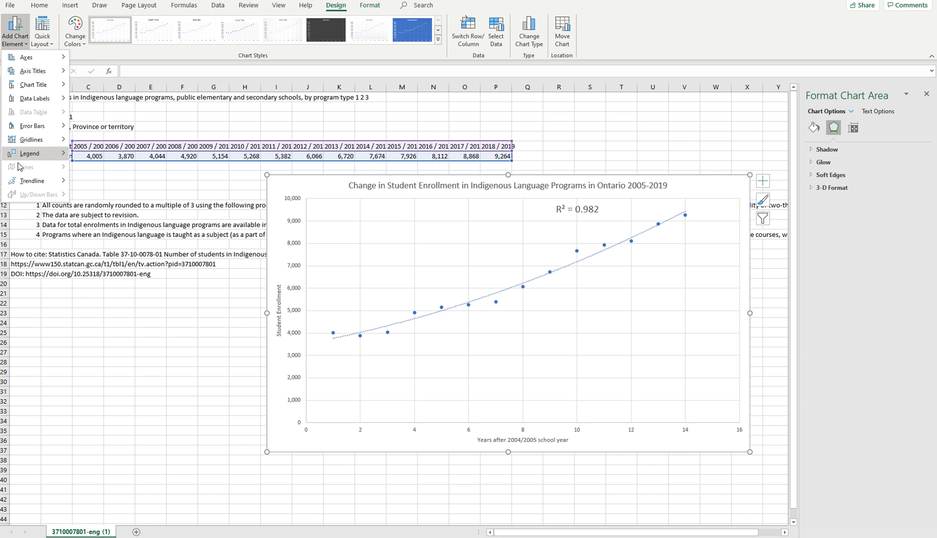
{"action": "mouse_move", "coordinate": [32, 181]}
{"action": "left_click", "coordinate": [119, 301]}
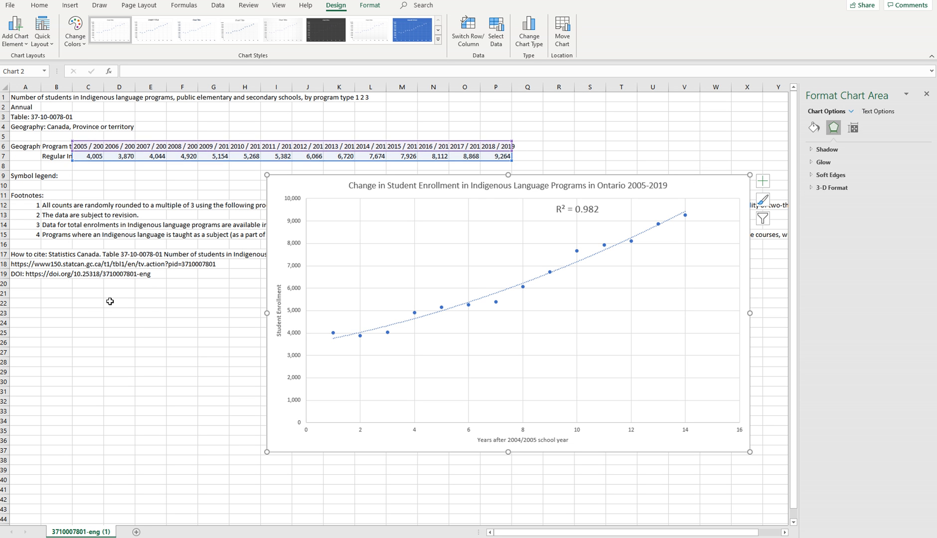
{"action": "left_click", "coordinate": [853, 128]}
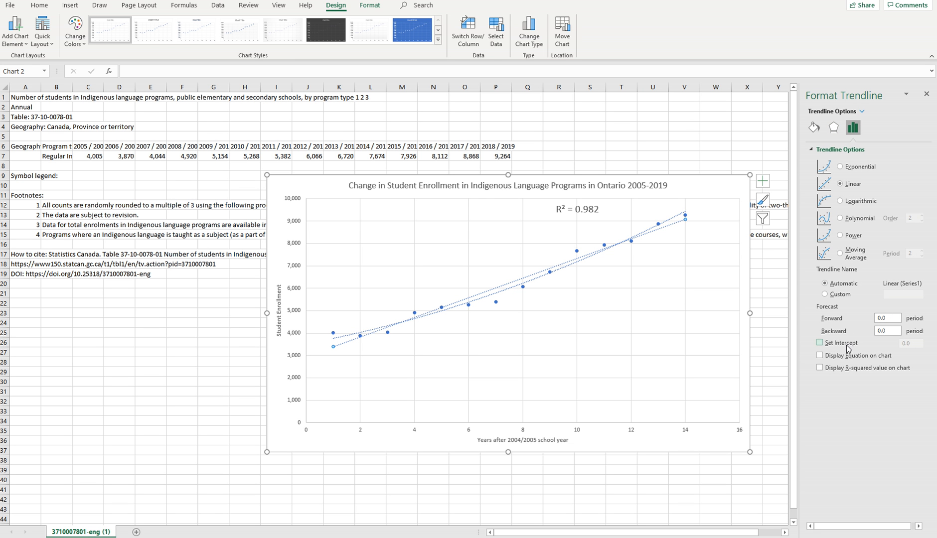
{"action": "left_click", "coordinate": [819, 356]}
{"action": "left_click", "coordinate": [840, 202]}
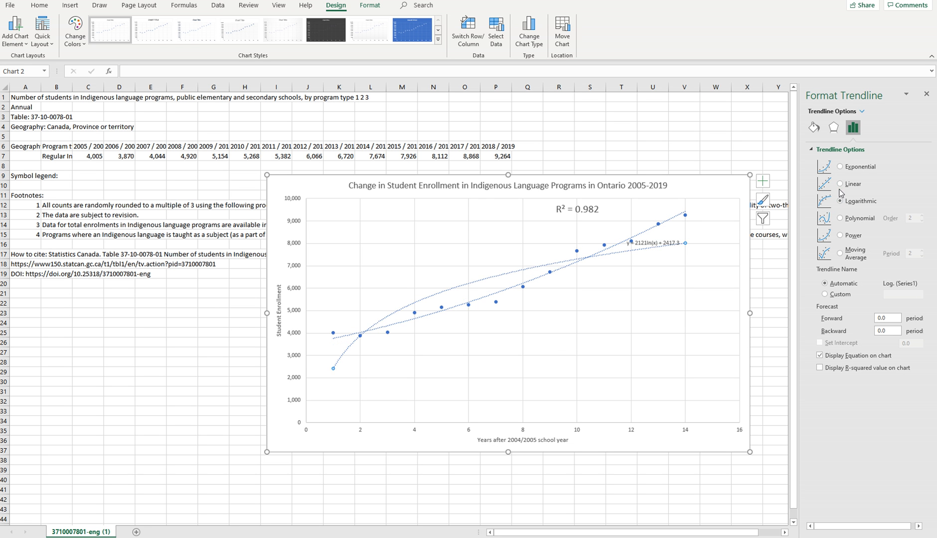
{"action": "left_click", "coordinate": [840, 184]}
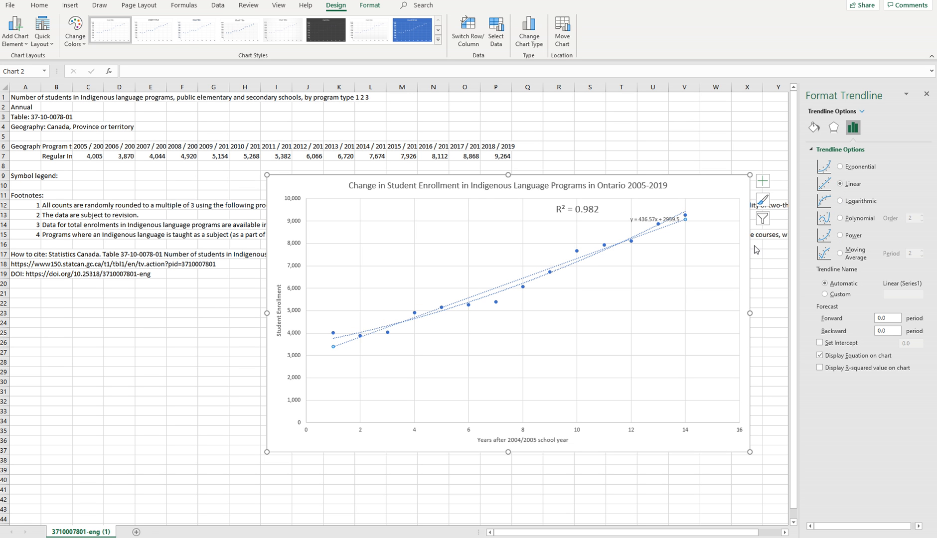
{"action": "left_click", "coordinate": [696, 180]}
{"action": "left_click", "coordinate": [693, 124]}
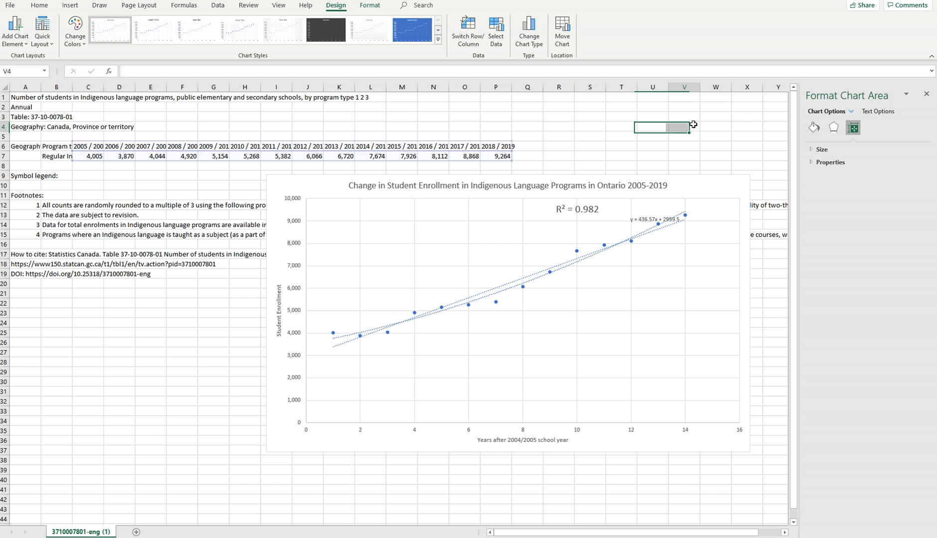
Replace the chart with a new scatter chart of C6:P7, enlarged to span about F3 to S25.
{"action": "left_click", "coordinate": [716, 189]}
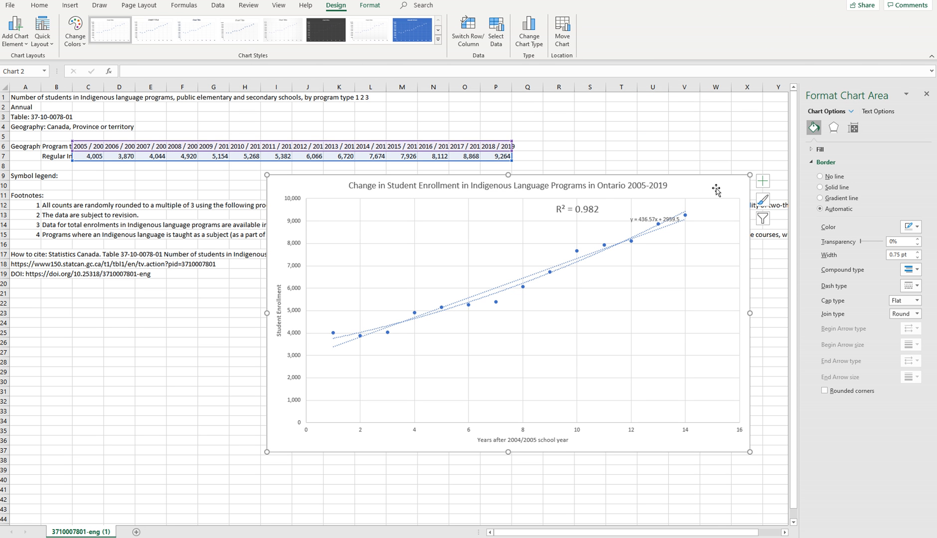
{"action": "key", "text": "Delete"}
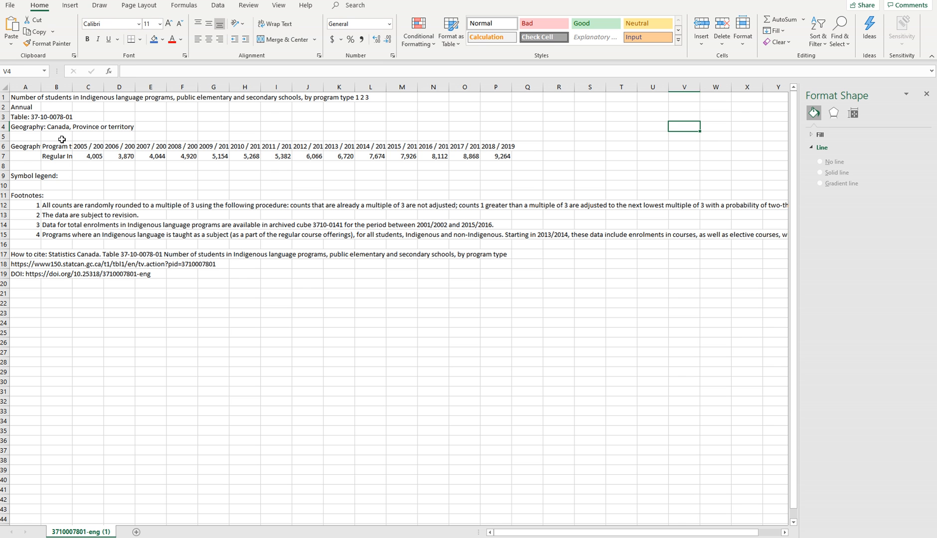
{"action": "left_click", "coordinate": [91, 146]}
{"action": "left_click_drag", "start_coordinate": [91, 146], "coordinate": [503, 157]}
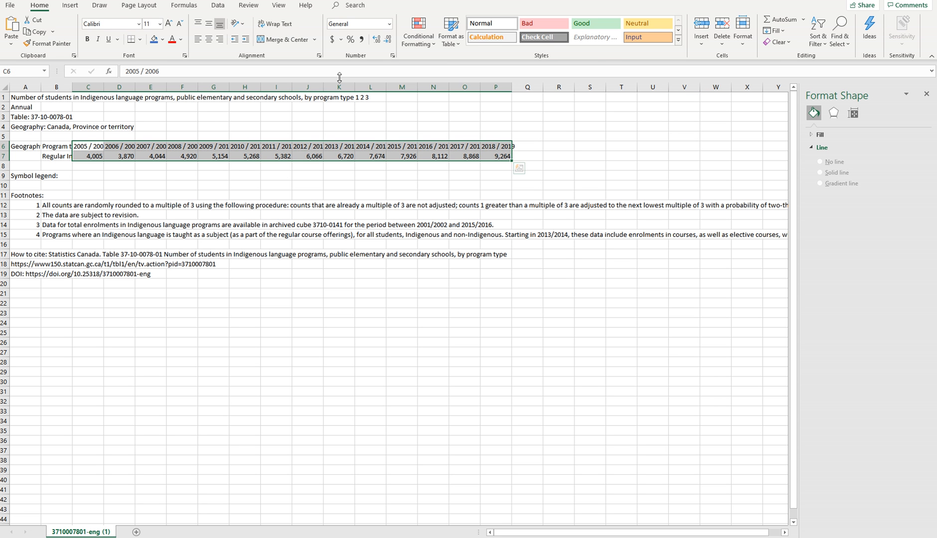
{"action": "left_click", "coordinate": [69, 5]}
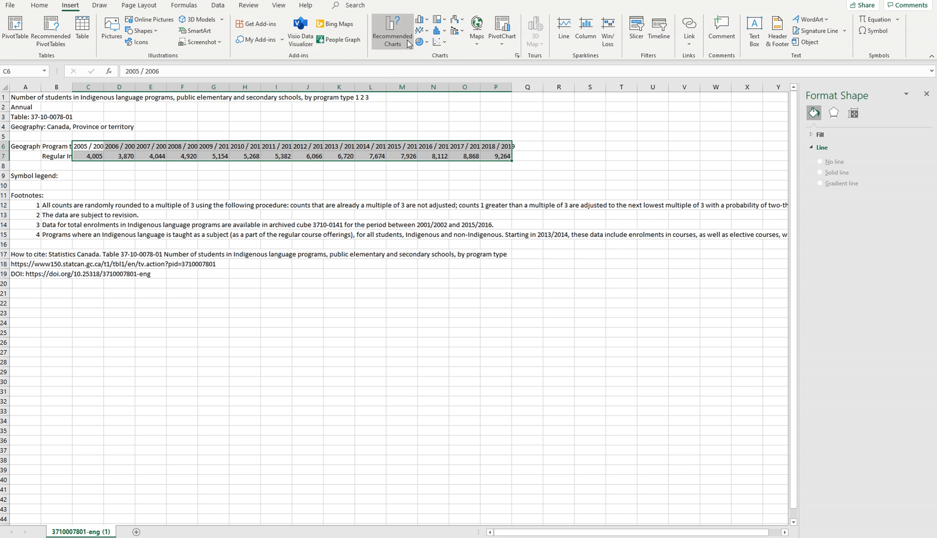
{"action": "left_click", "coordinate": [434, 44]}
{"action": "left_click", "coordinate": [446, 73]}
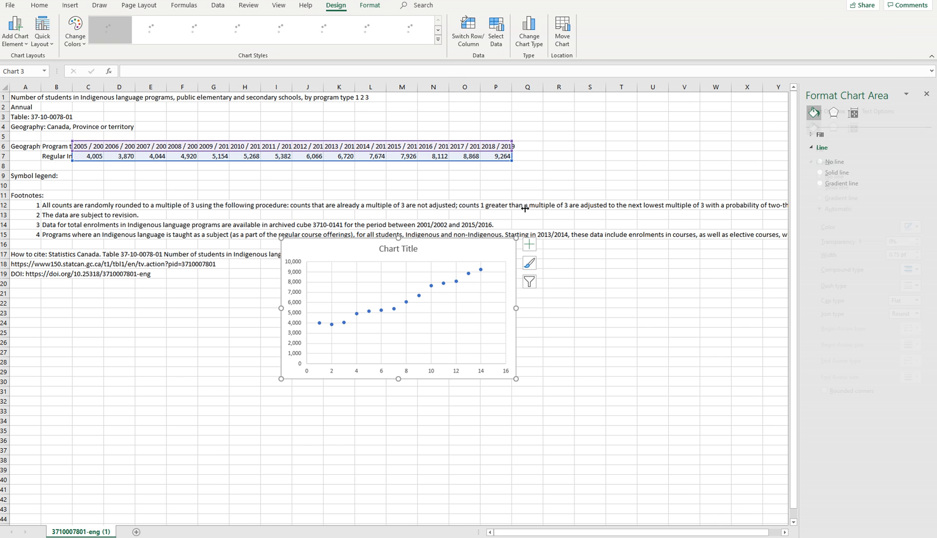
{"action": "left_click_drag", "start_coordinate": [515, 379], "coordinate": [694, 451]}
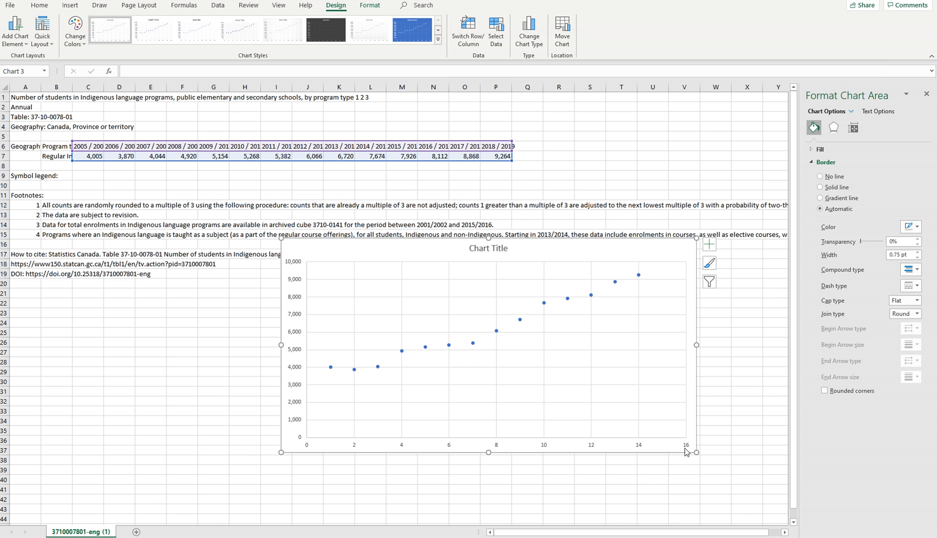
{"action": "left_click_drag", "start_coordinate": [545, 249], "coordinate": [426, 127]}
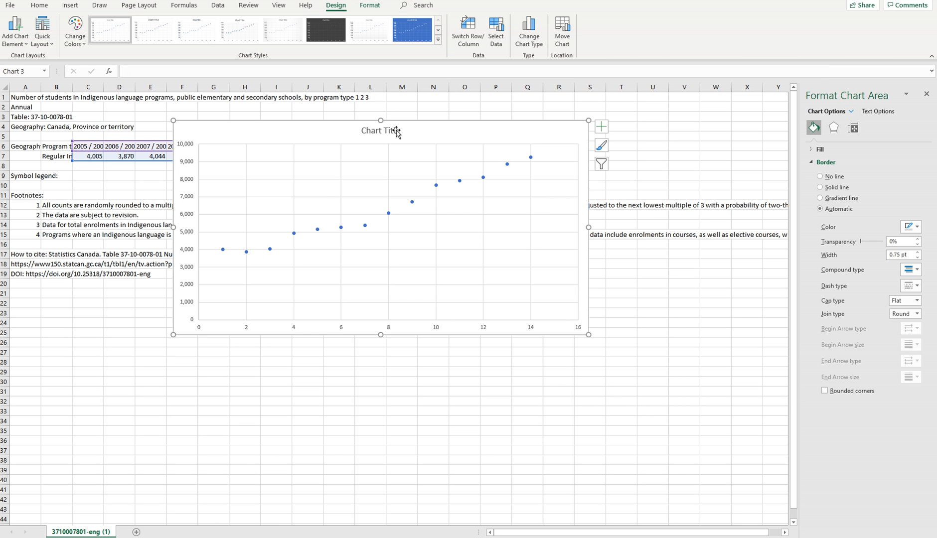
Add a Polynomial trendline of order 2 to the points, with its equation and R-squared value displayed on the chart.
{"action": "left_click", "coordinate": [7, 48]}
{"action": "mouse_move", "coordinate": [54, 183]}
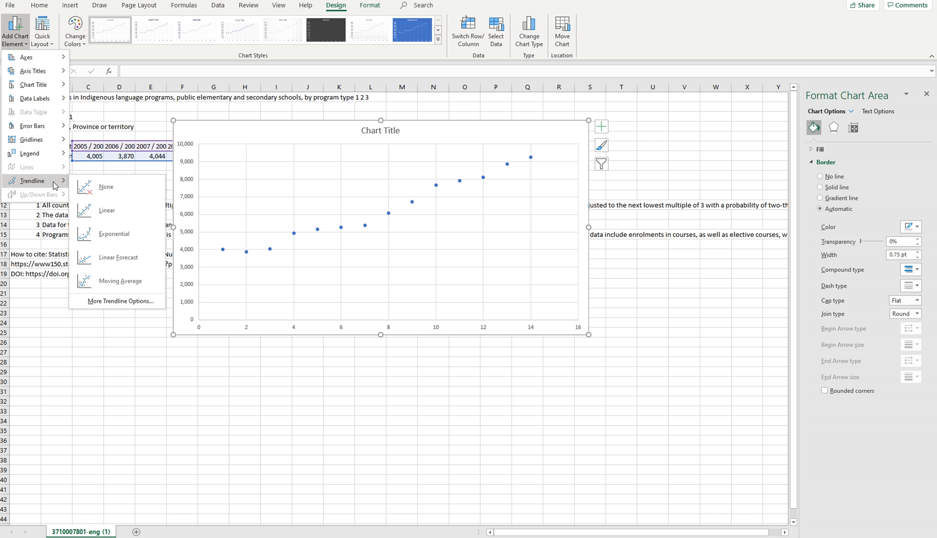
{"action": "left_click", "coordinate": [120, 301]}
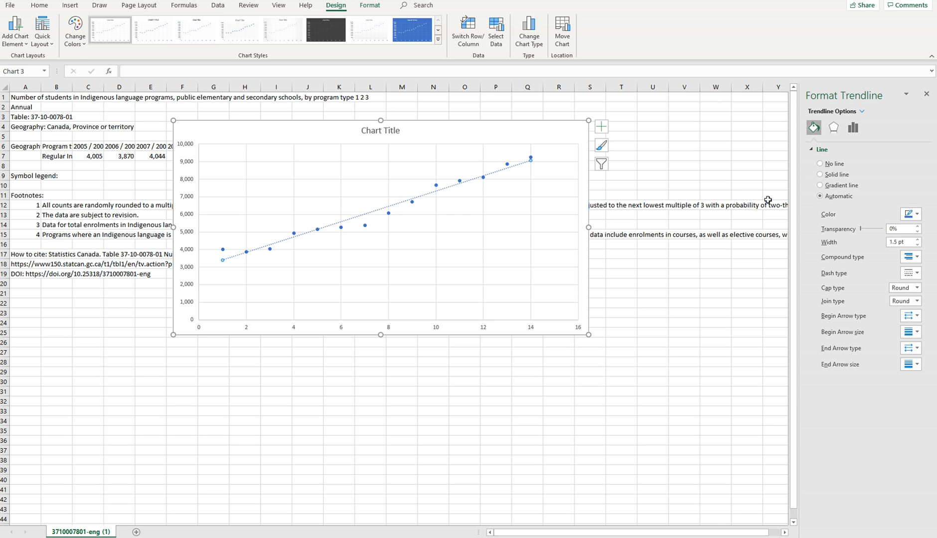
{"action": "left_click", "coordinate": [852, 128]}
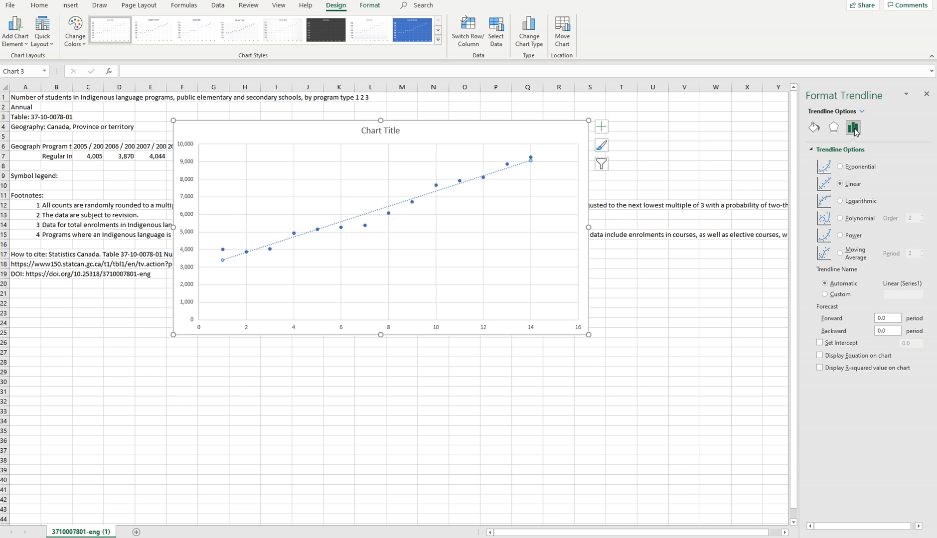
{"action": "left_click", "coordinate": [840, 218]}
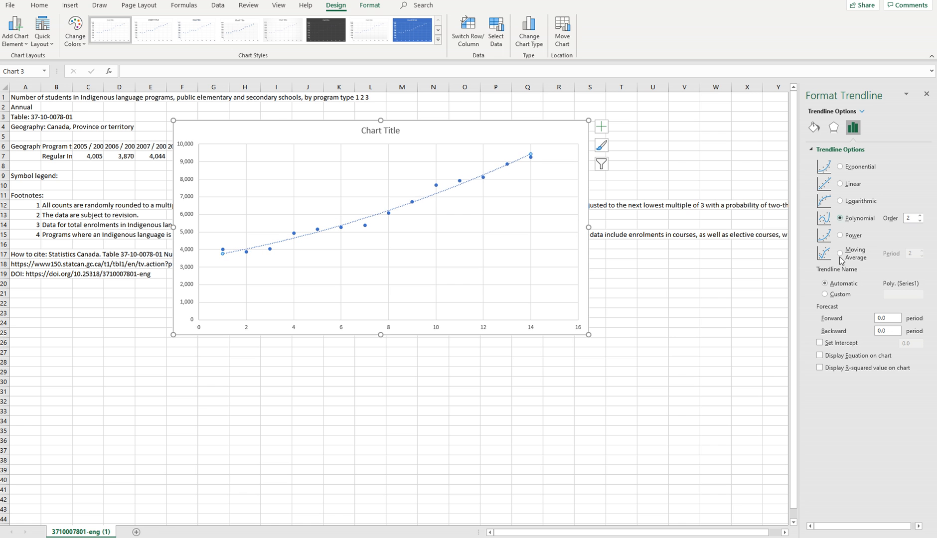
{"action": "left_click", "coordinate": [827, 357]}
{"action": "left_click", "coordinate": [822, 368]}
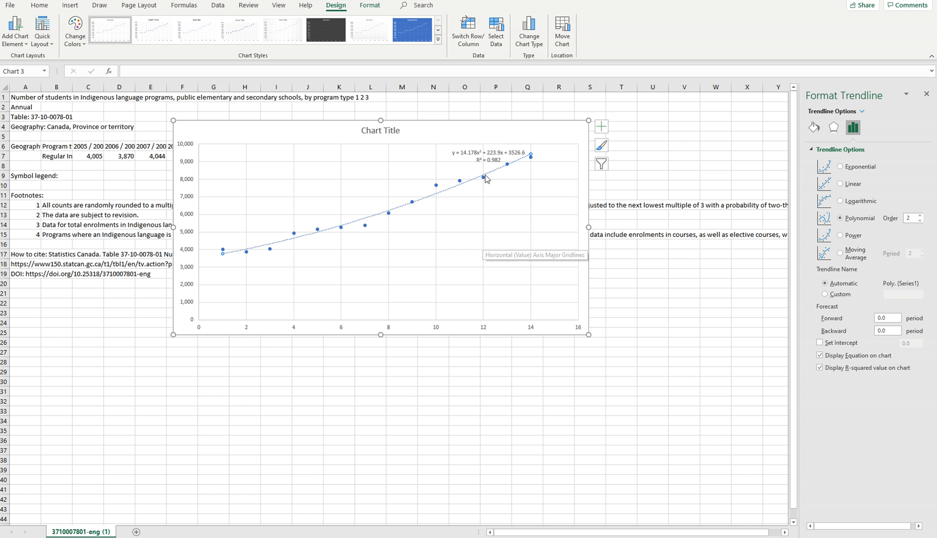
Move the equation and R-squared label to the clear area above the curve near x = 6 and set its font size to 16.
{"action": "left_click", "coordinate": [457, 149]}
{"action": "left_click_drag", "start_coordinate": [457, 149], "coordinate": [318, 147]}
{"action": "left_click", "coordinate": [367, 123]}
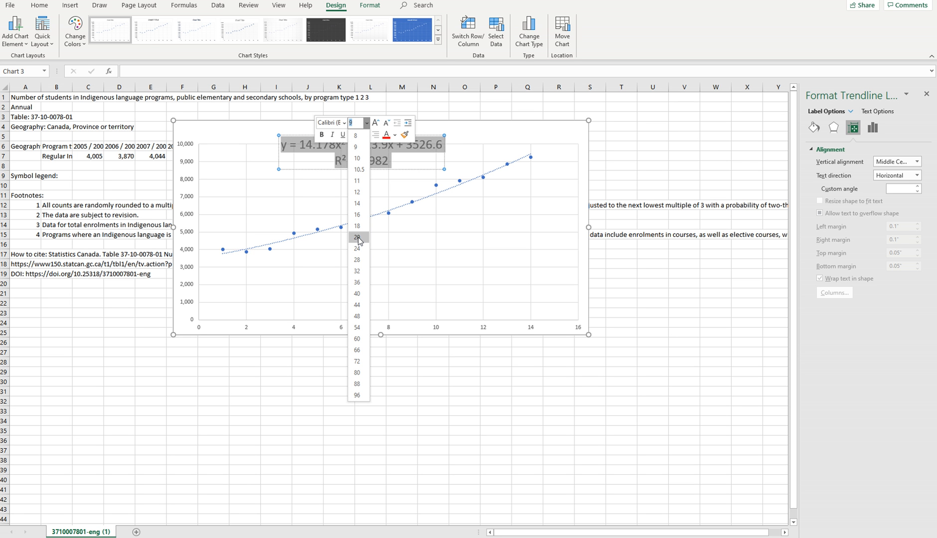
{"action": "left_click", "coordinate": [356, 217]}
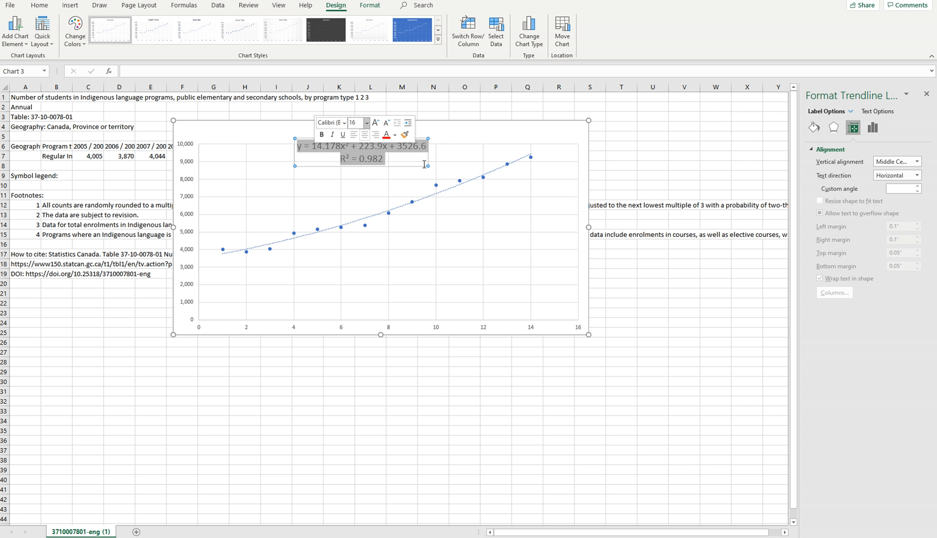
{"action": "left_click", "coordinate": [464, 138]}
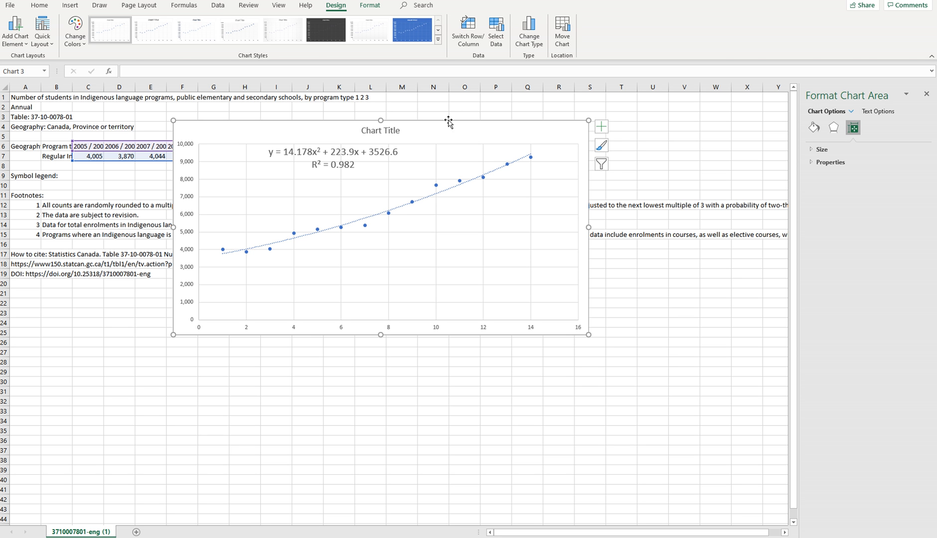
Copy the whole chart and look through the blank Word document and the other workbook, returning to the enrollment sheet.
{"action": "left_click", "coordinate": [464, 107]}
{"action": "left_click", "coordinate": [421, 155]}
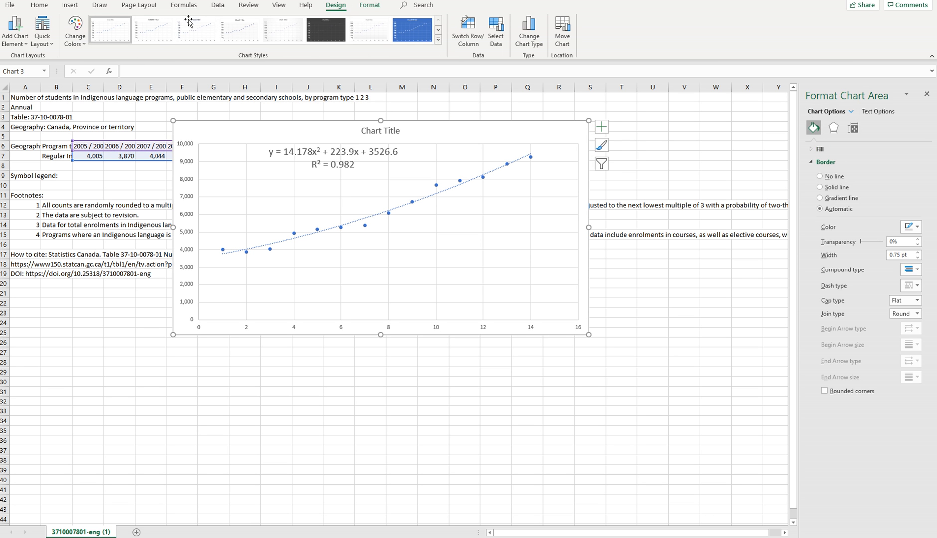
{"action": "left_click", "coordinate": [149, 116]}
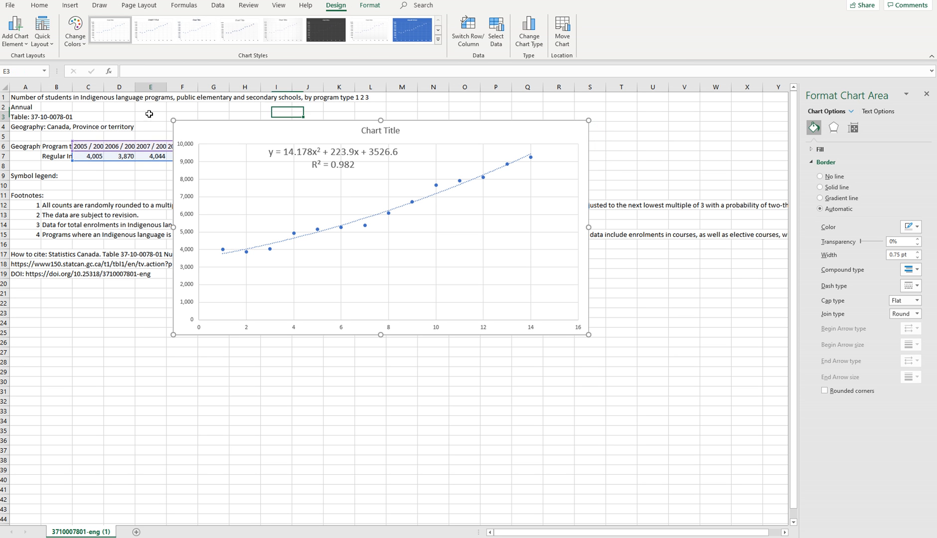
{"action": "left_click", "coordinate": [223, 131]}
{"action": "right_click", "coordinate": [222, 130]}
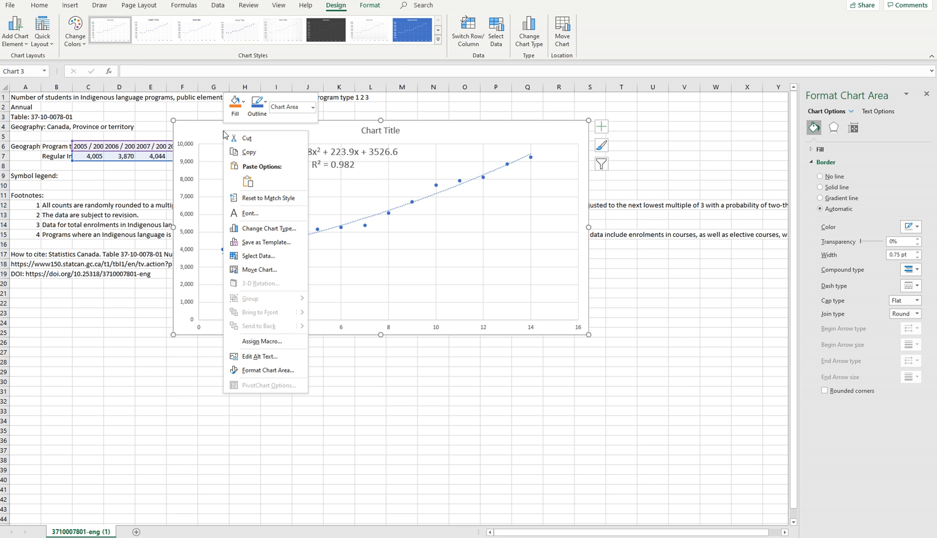
{"action": "left_click", "coordinate": [250, 152]}
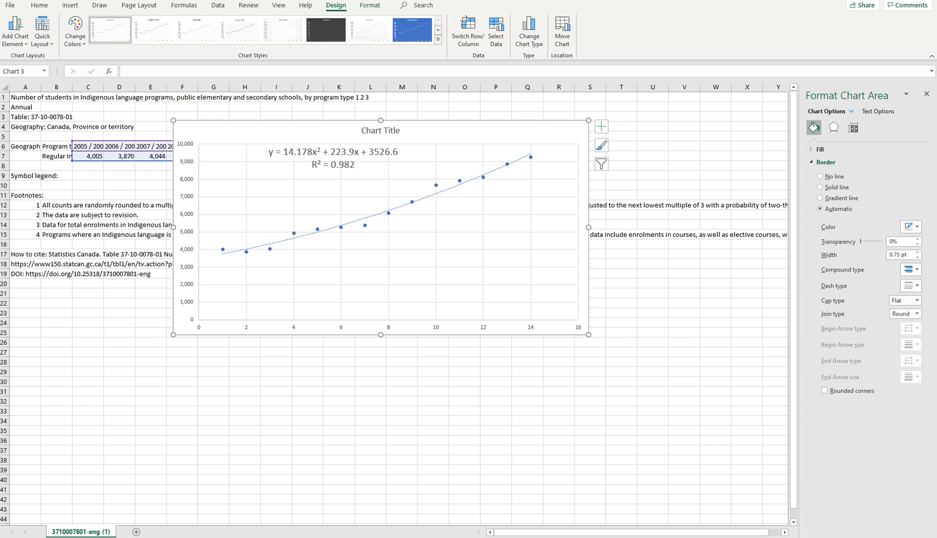
{"action": "key", "text": "alt+Tab"}
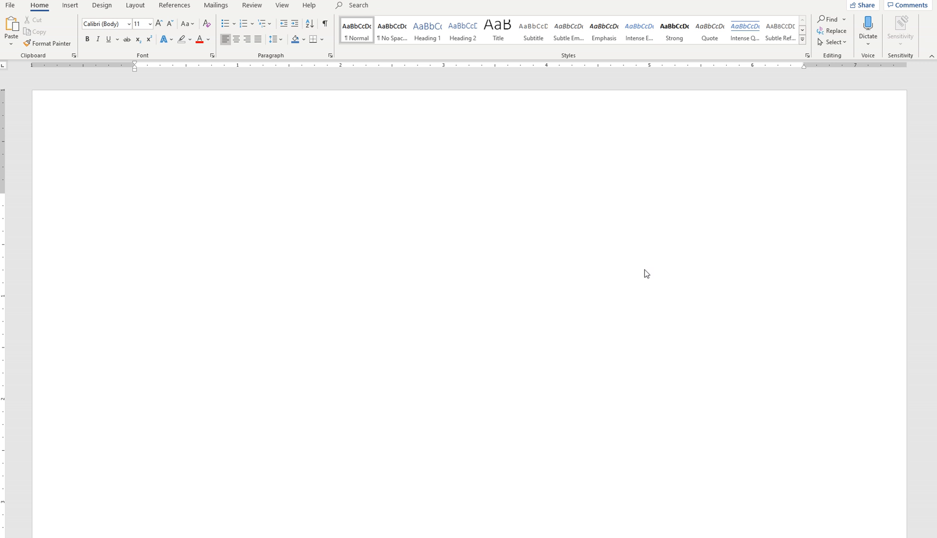
{"action": "key", "text": "alt+Tab"}
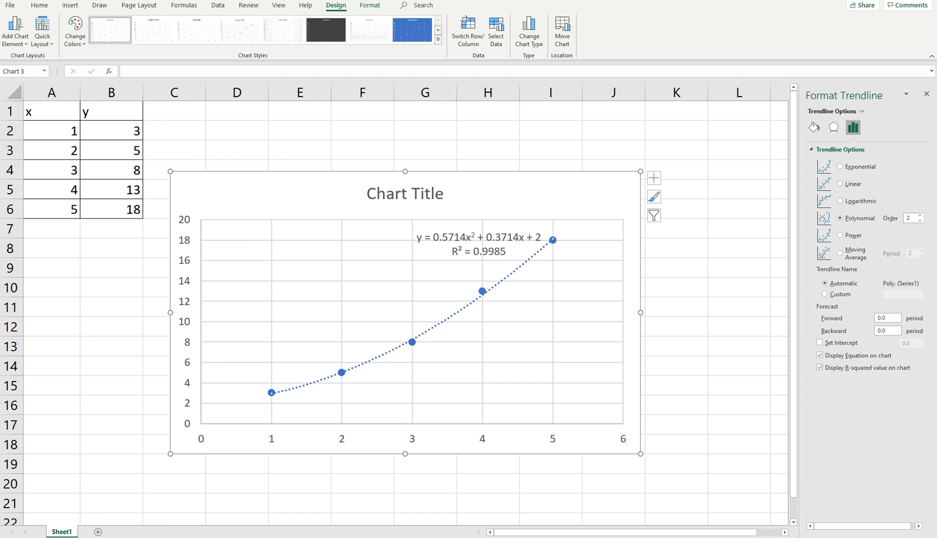
{"action": "key", "text": "alt+Tab"}
{"action": "left_click", "coordinate": [442, 99]}
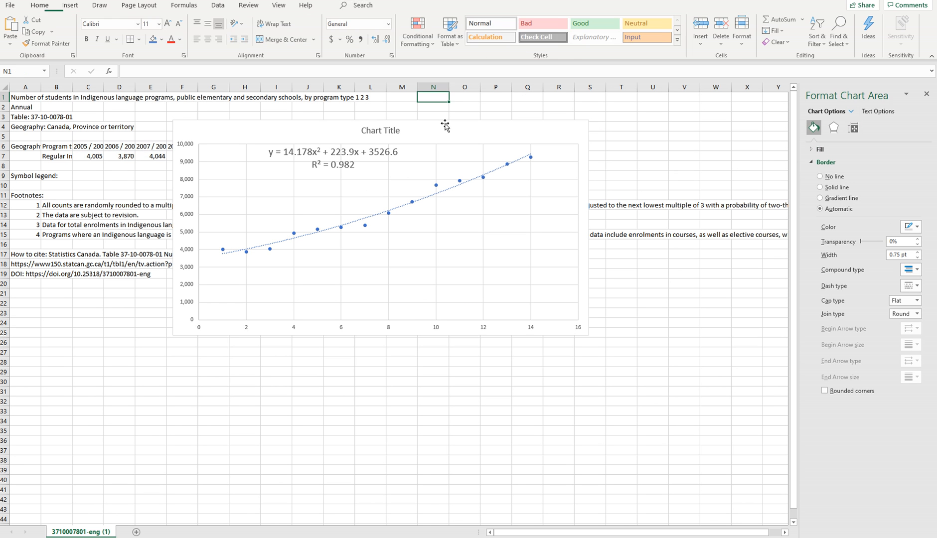
Copy the enrollment chart and switch to the blank Word document.
{"action": "left_click", "coordinate": [445, 125]}
{"action": "right_click", "coordinate": [446, 135]}
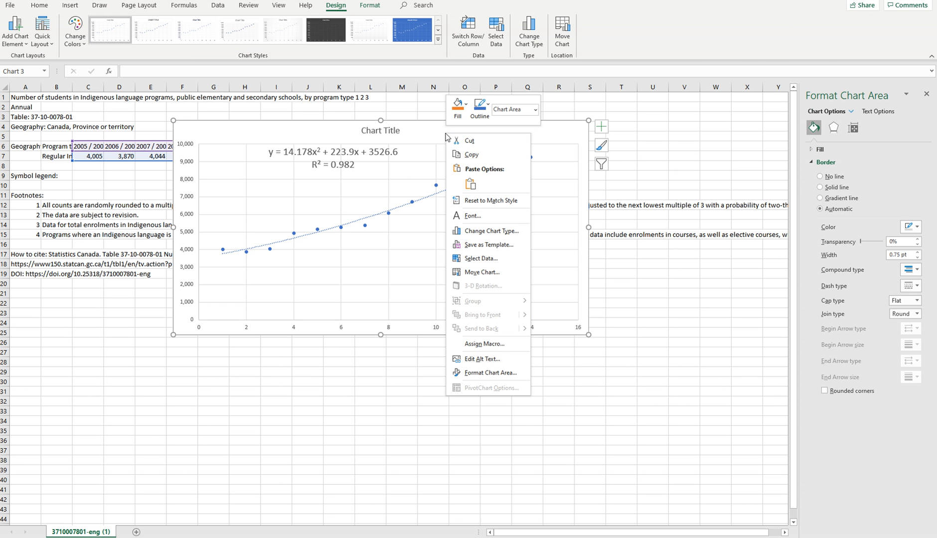
{"action": "left_click", "coordinate": [472, 158]}
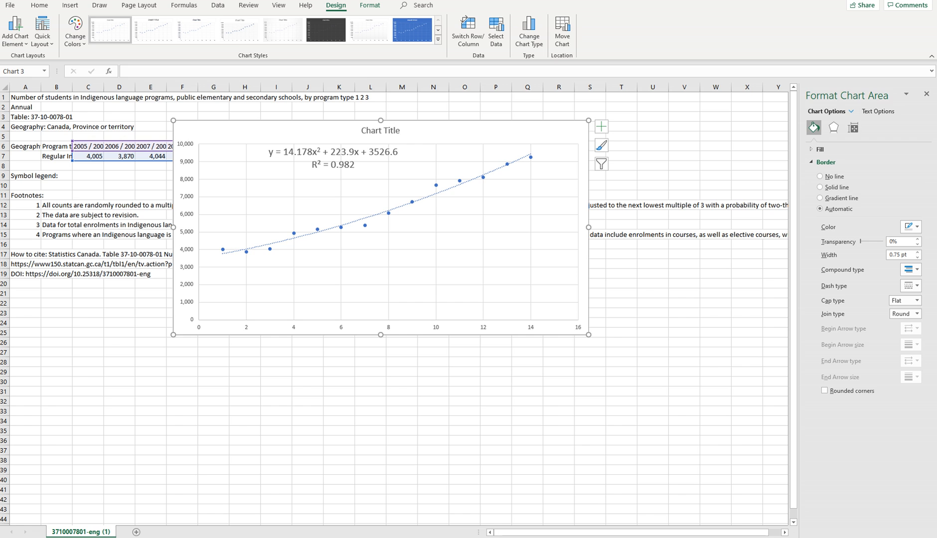
{"action": "key", "text": "alt+Tab"}
Enter the placeholder lines "Sldkjaslkdjfas;ldfjkasldkfajsd" and "Asldkjasdlkfjasdlfasjdfa" and paste the copied chart below them.
{"action": "right_click", "coordinate": [215, 201]}
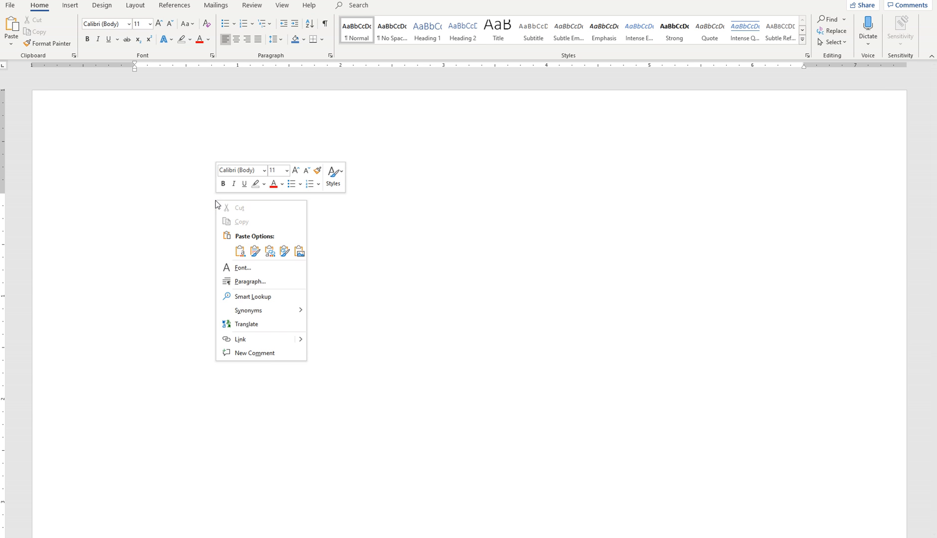
{"action": "left_click", "coordinate": [181, 197]}
{"action": "type", "text": "sldkjaslkdjfas;ldfjkasldkfajsd"}
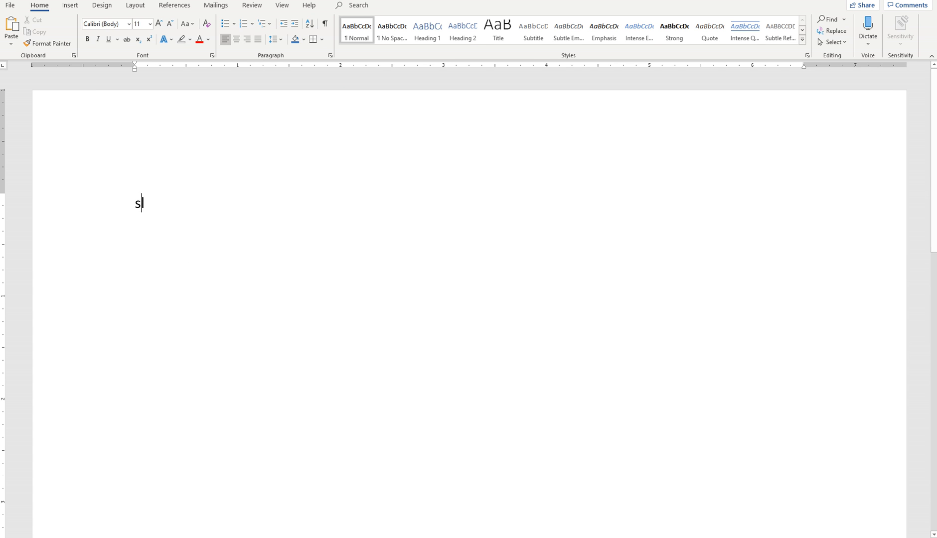
{"action": "key", "text": "Return"}
{"action": "type", "text": "asldkjasdlkfjasdlfasjdfa"}
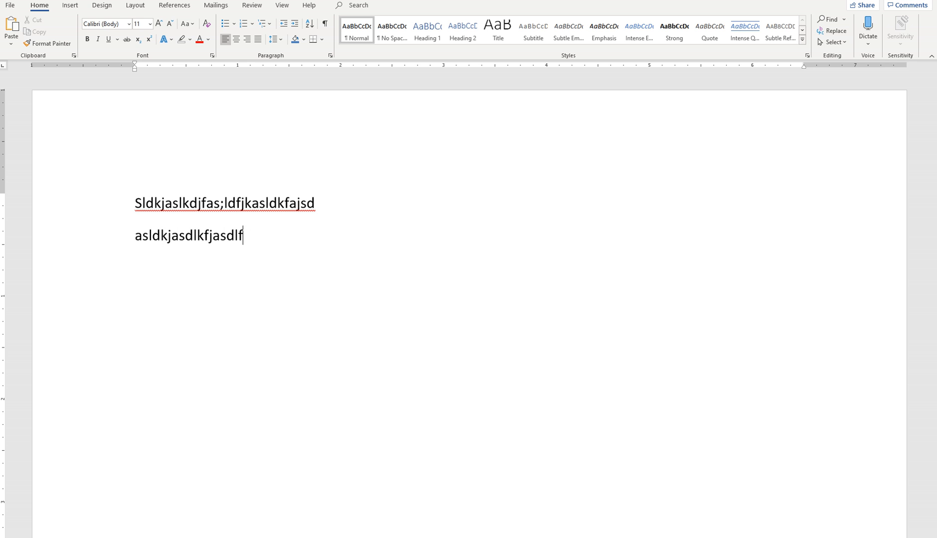
{"action": "key", "text": "Return"}
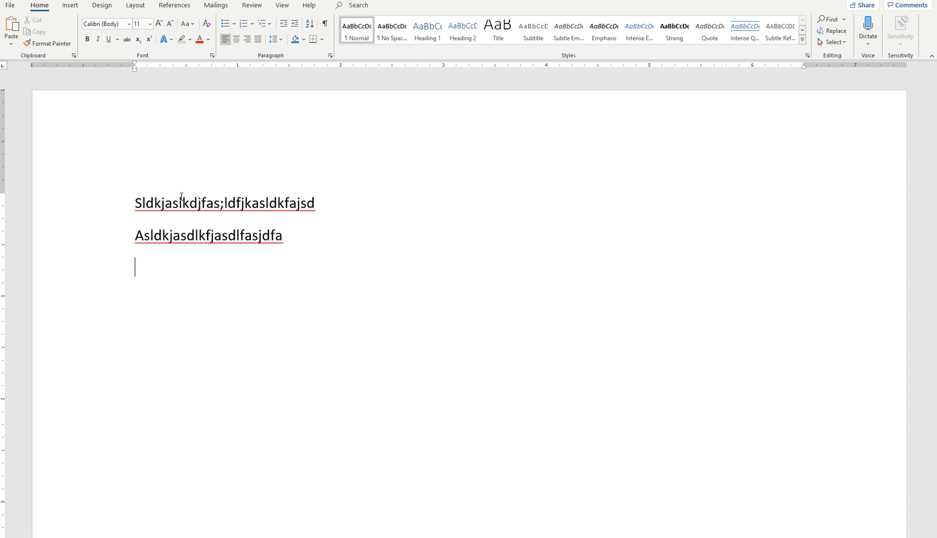
{"action": "key", "text": "ctrl+v"}
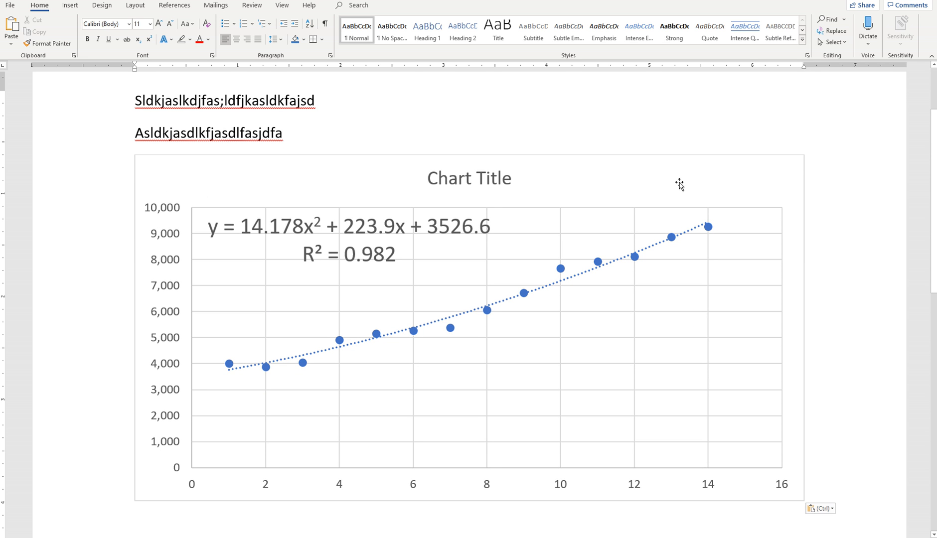
Shrink the pasted chart to about 5.8 inches wide and set its equation and R-squared label to font size 12.
{"action": "left_click", "coordinate": [656, 180]}
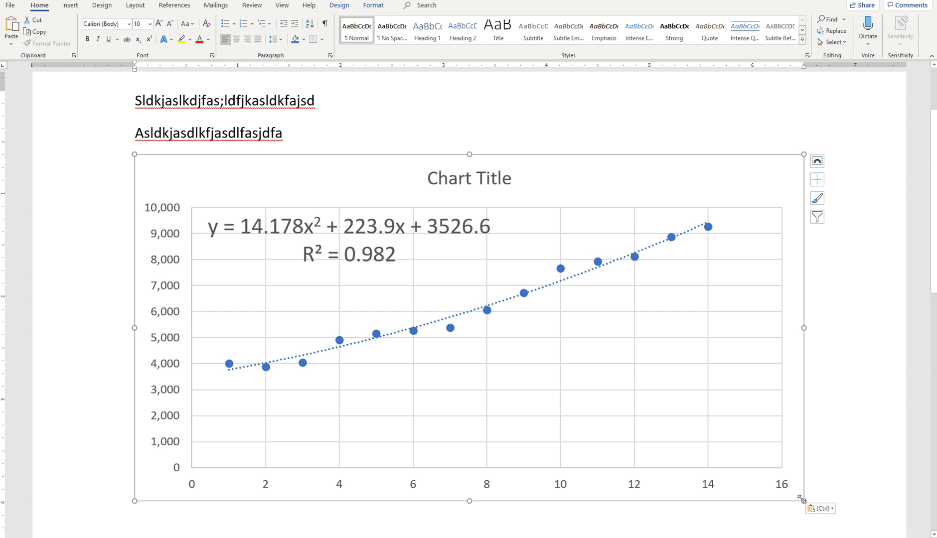
{"action": "left_click_drag", "start_coordinate": [800, 499], "coordinate": [728, 480]}
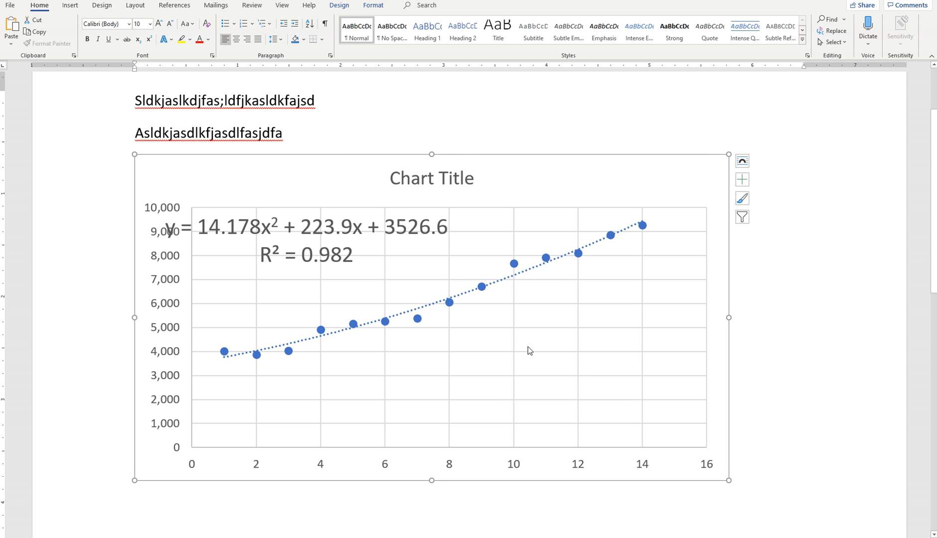
{"action": "left_click", "coordinate": [390, 224]}
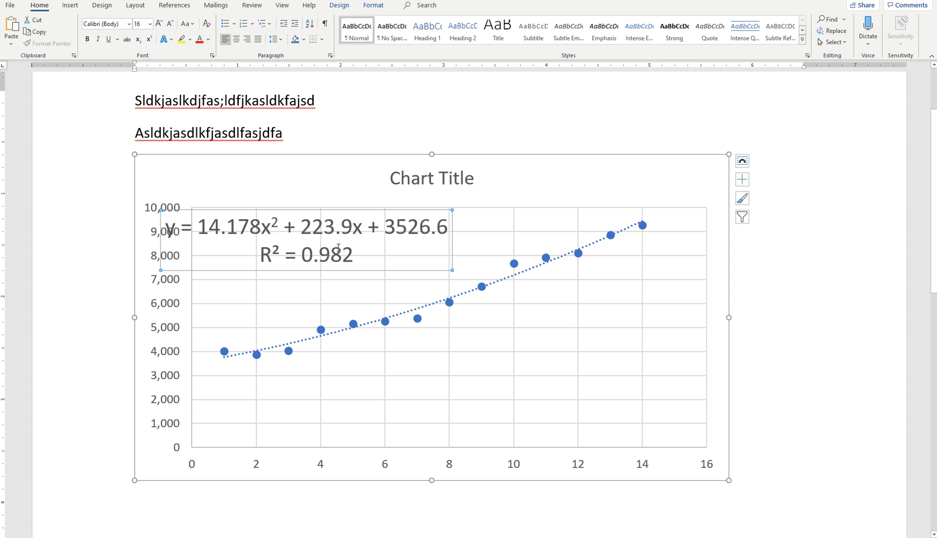
{"action": "left_click_drag", "start_coordinate": [338, 246], "coordinate": [164, 225]}
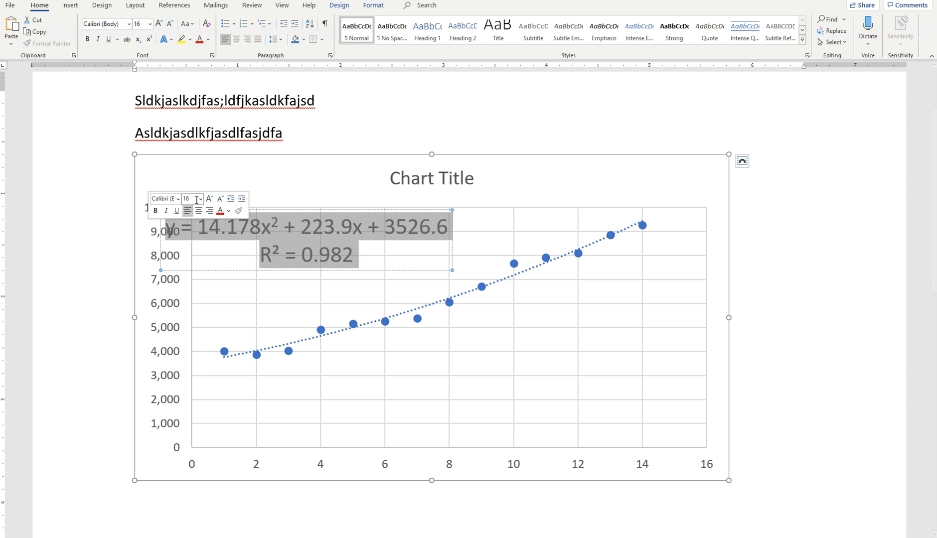
{"action": "left_click", "coordinate": [201, 199]}
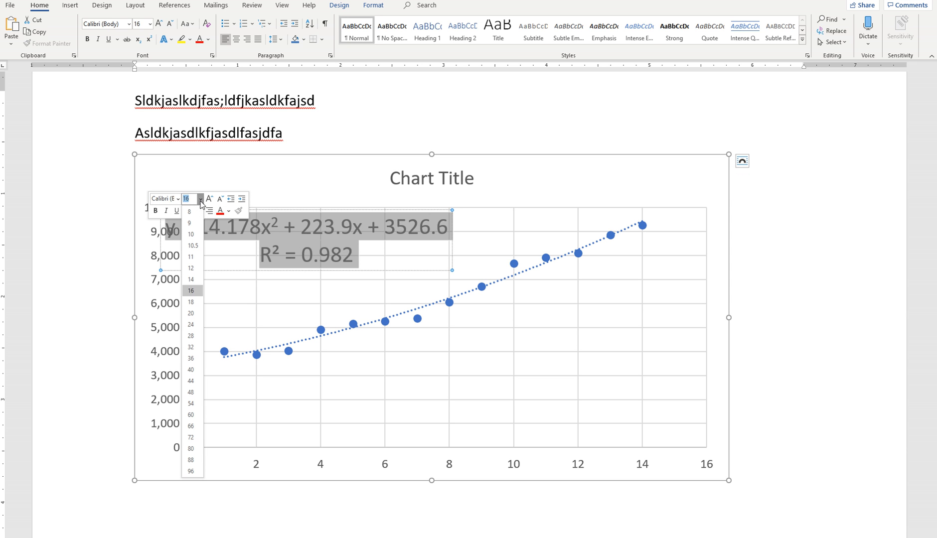
{"action": "left_click", "coordinate": [192, 267]}
{"action": "left_click", "coordinate": [370, 115]}
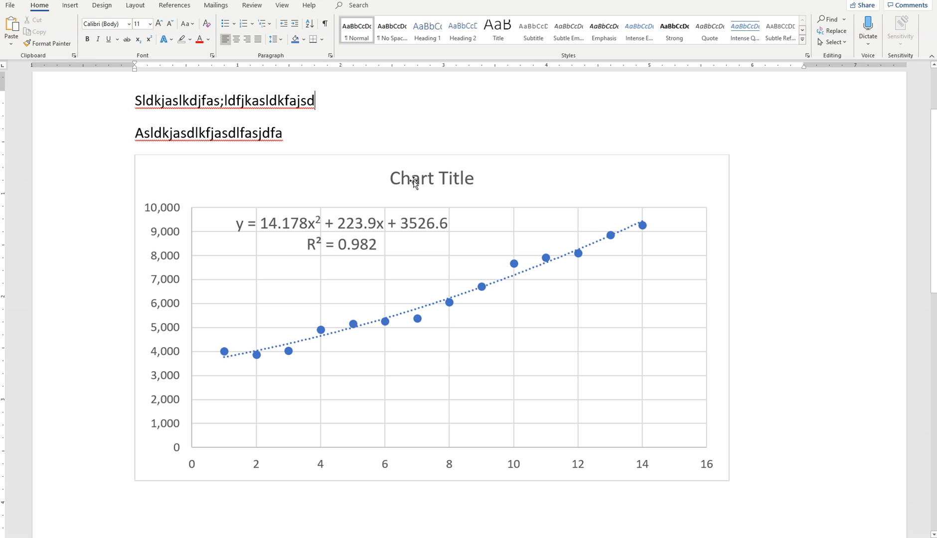